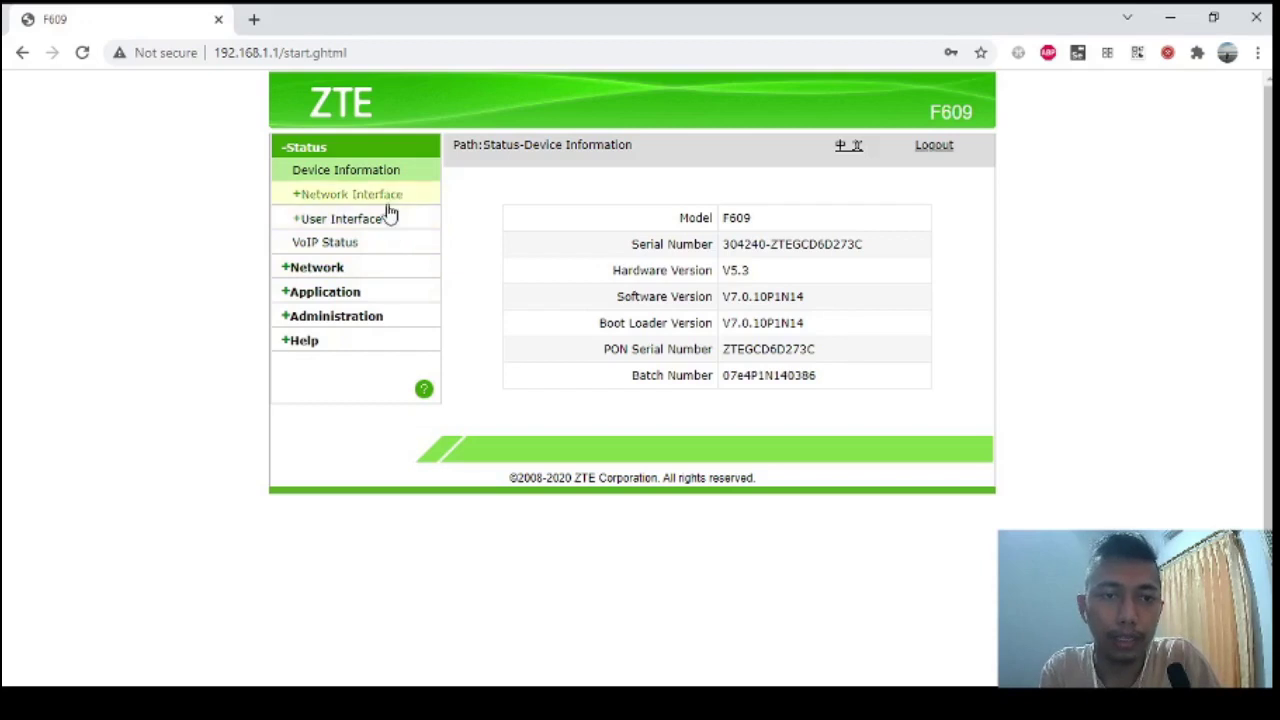
Show the WAN connection details and select the IPv4 Online Duration value.
left_click(362, 199)
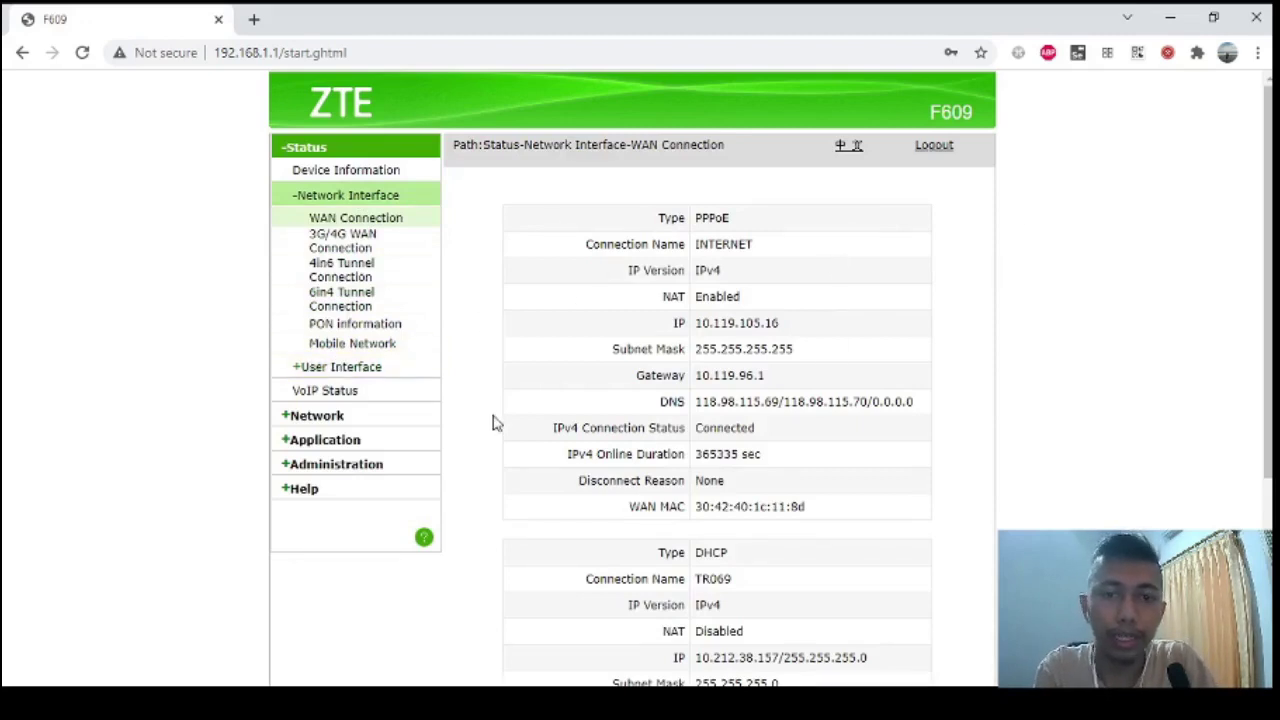
double_click(720, 455)
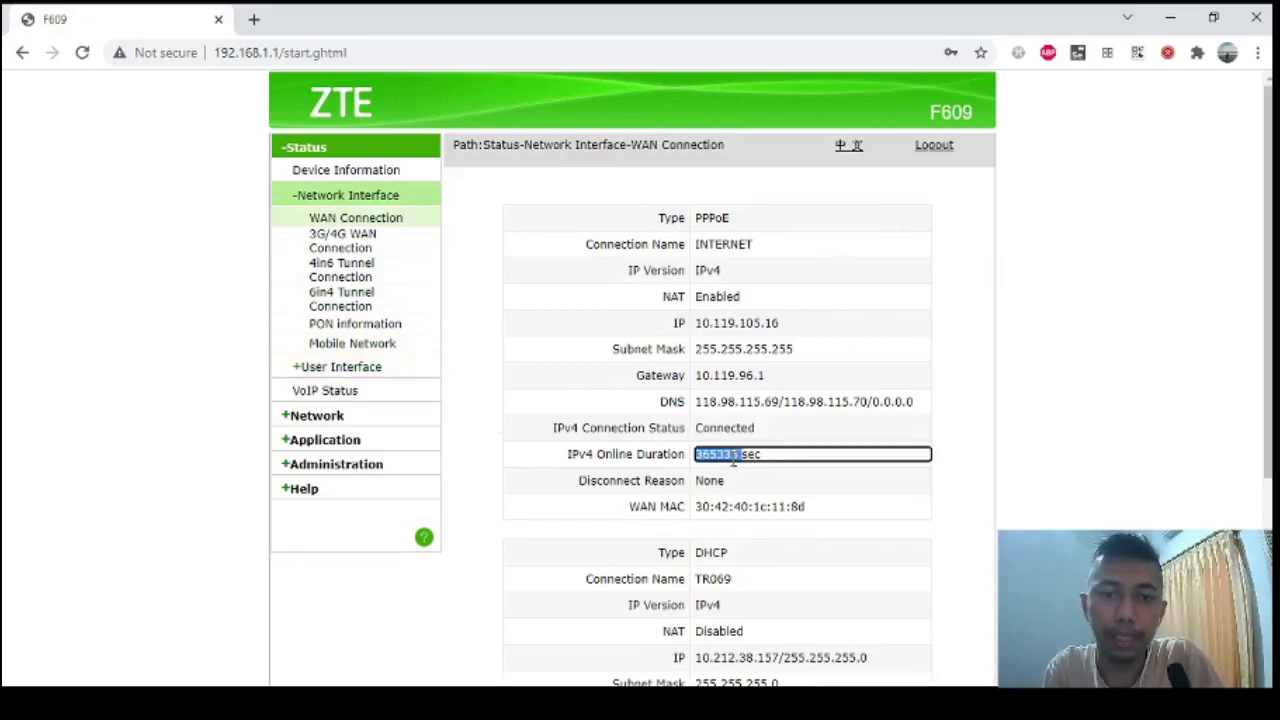
left_click(733, 458)
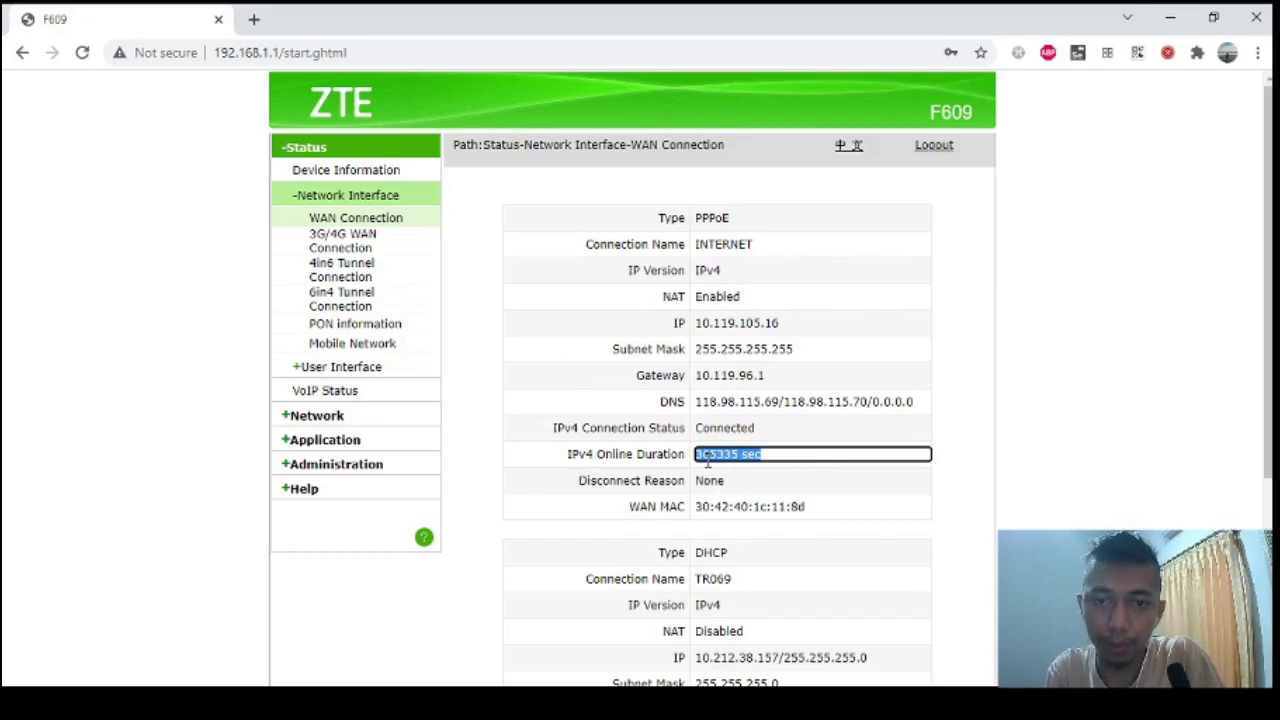
Switch away from the browser and back, then bring up the WLAN status page.
key("alt+Tab")
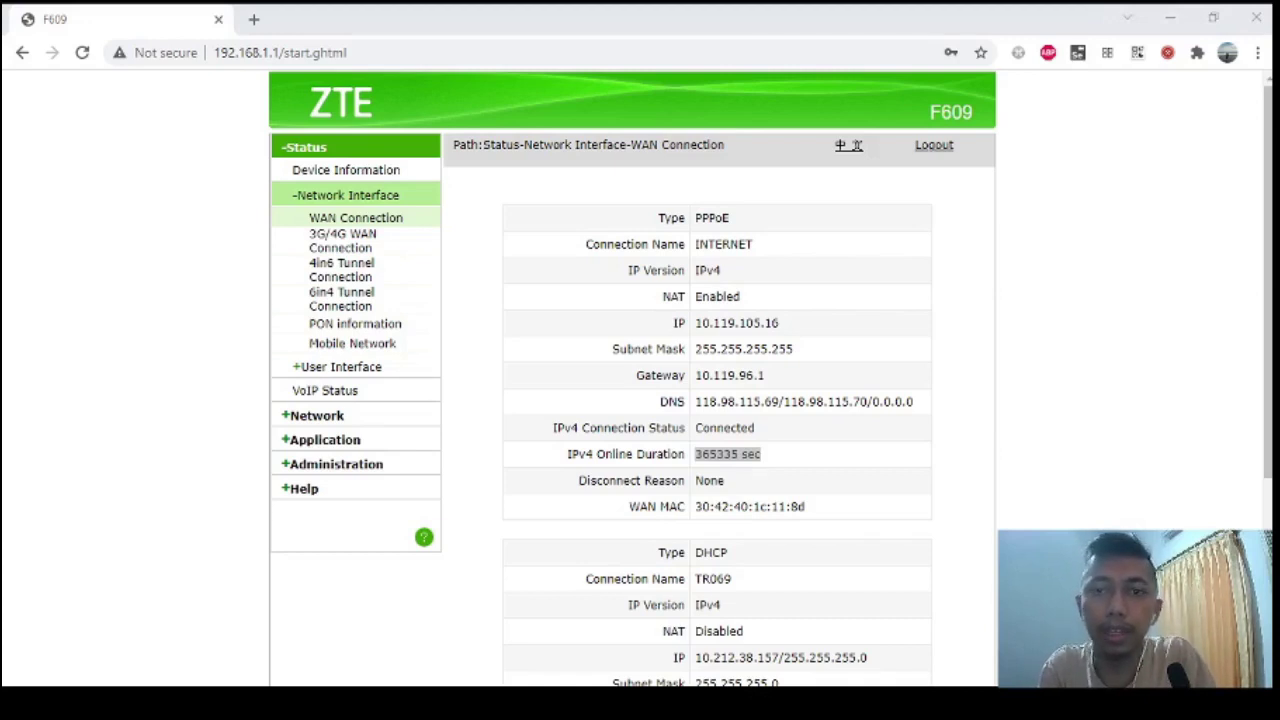
key("alt+Tab")
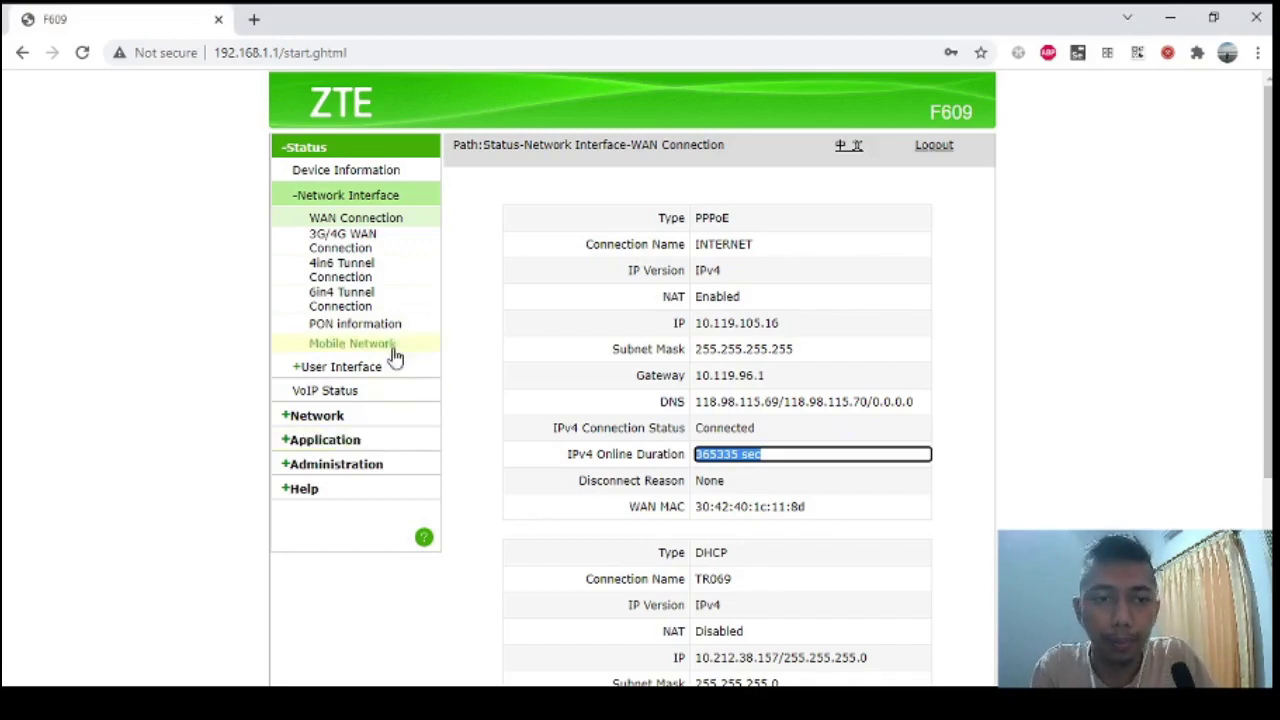
left_click(354, 372)
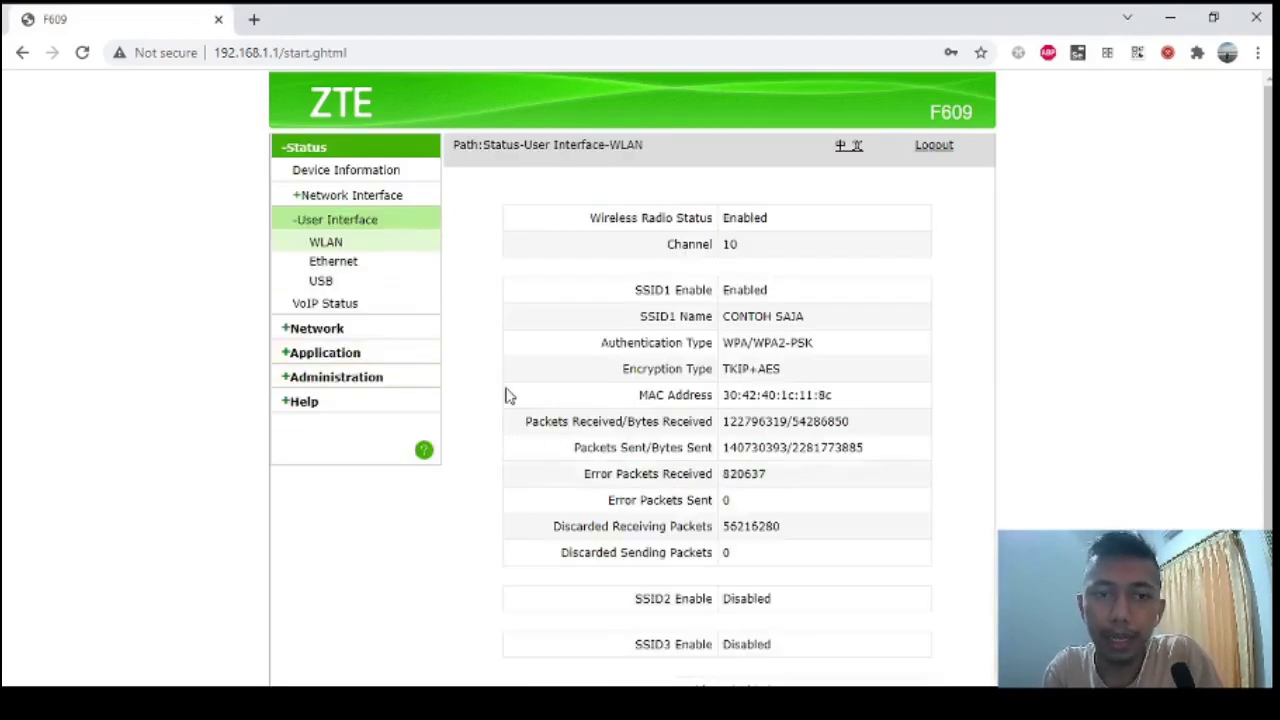
scroll(689, 244, "down", 1)
scroll(689, 244, "up", 1)
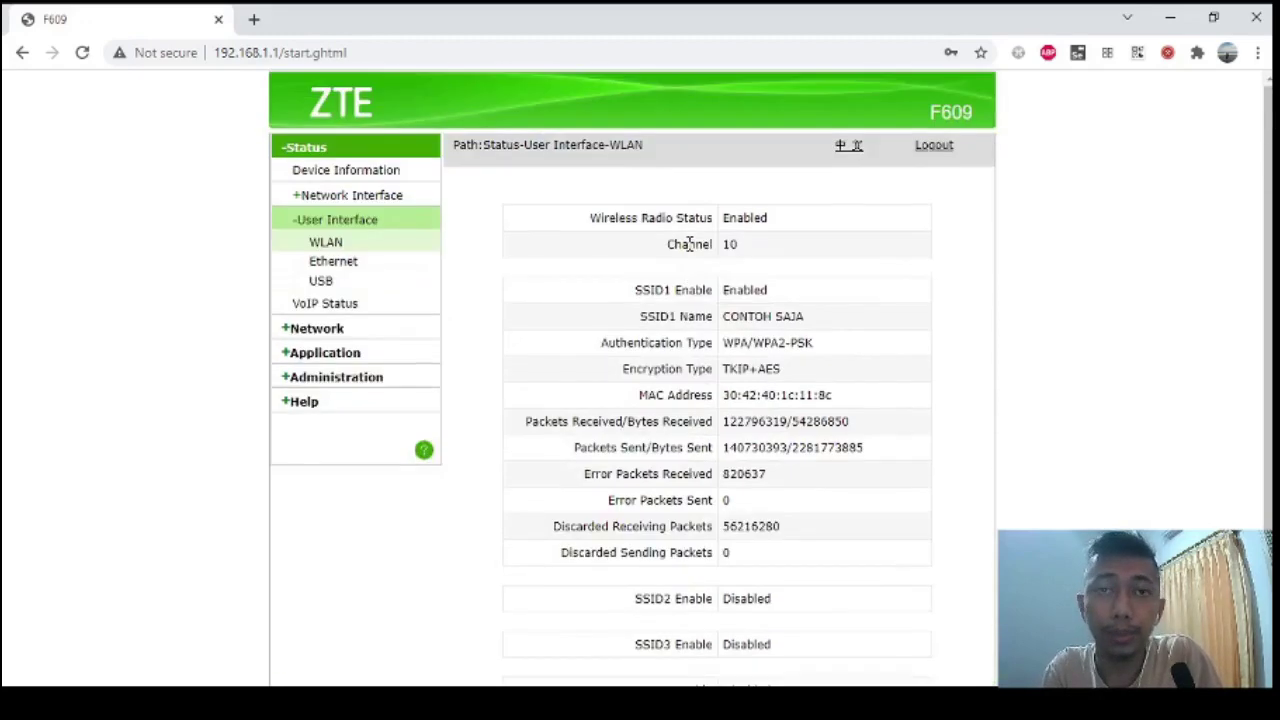
triple_click(757, 322)
left_click(778, 321)
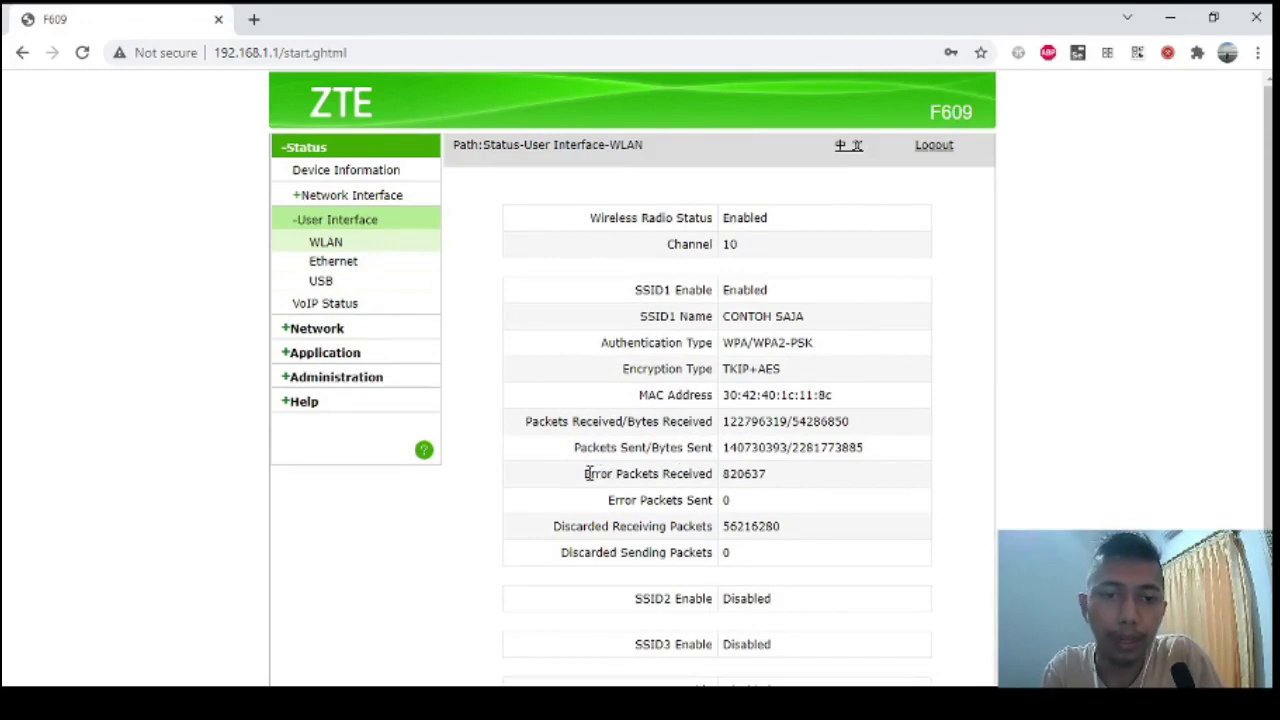
left_click_drag(586, 473, 710, 473)
left_click(710, 473)
scroll(709, 471, "down", 1)
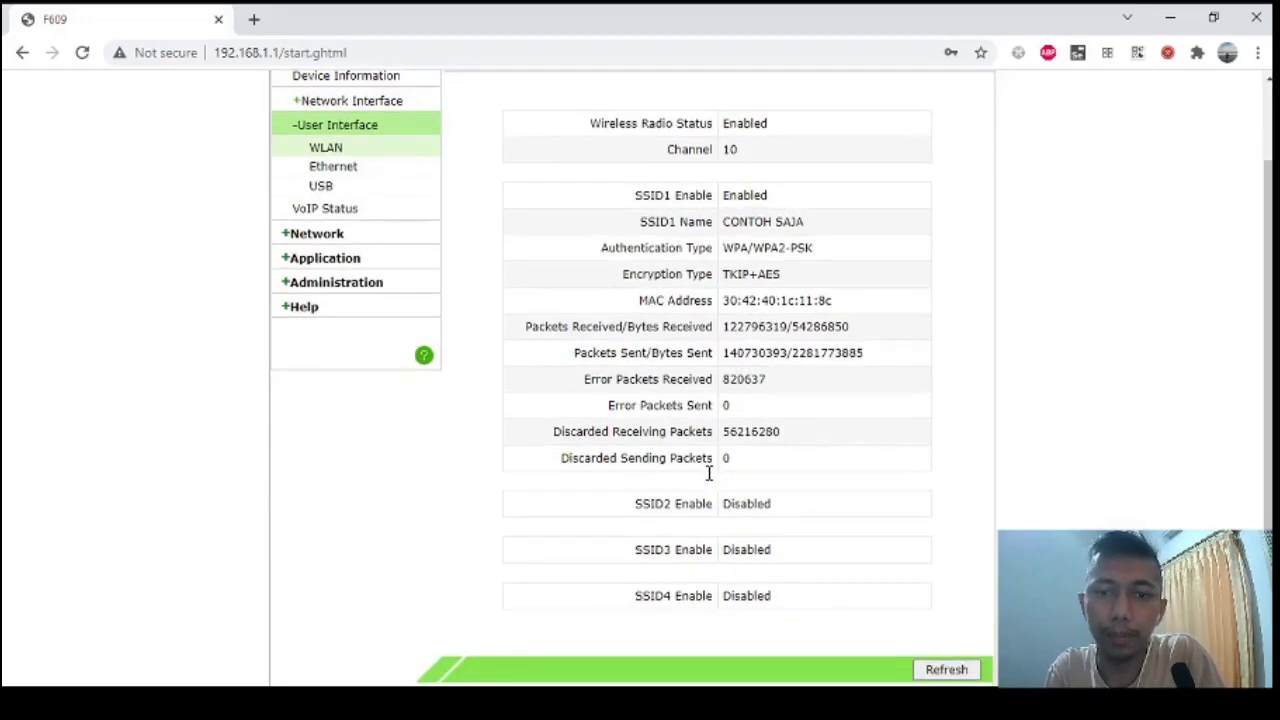
scroll(697, 432, "up", 1)
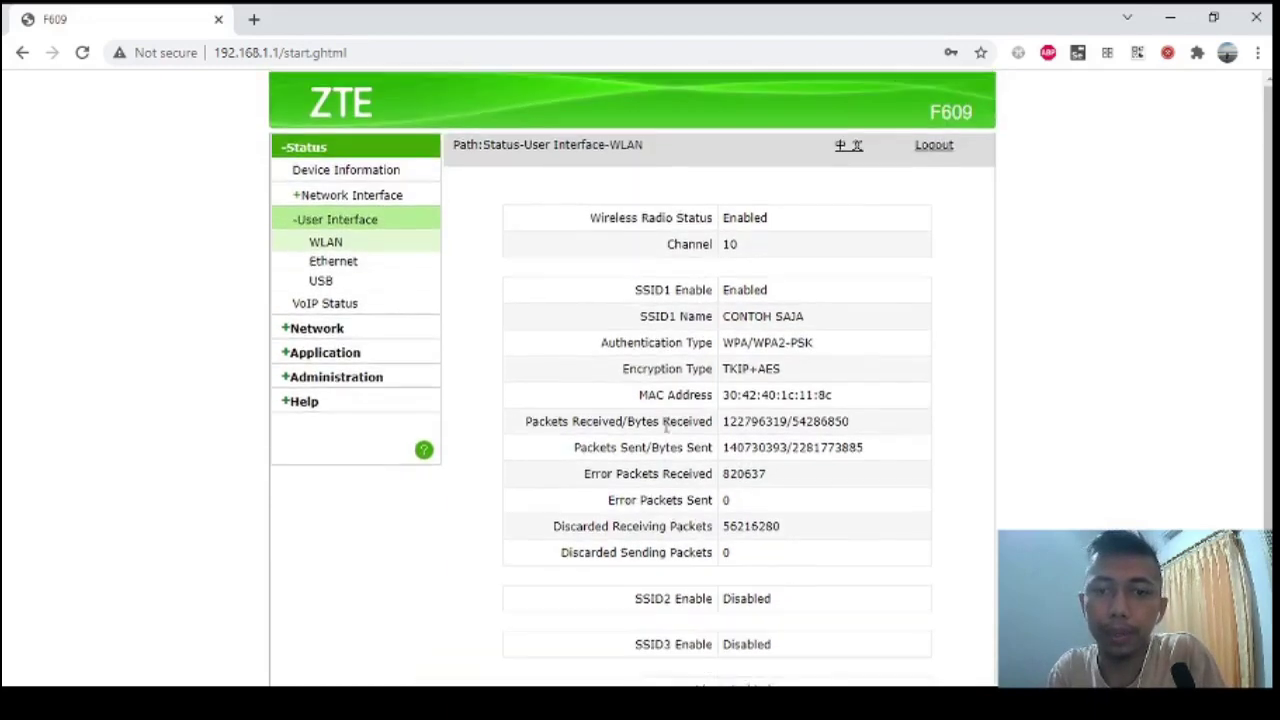
scroll(666, 424, "up", 1)
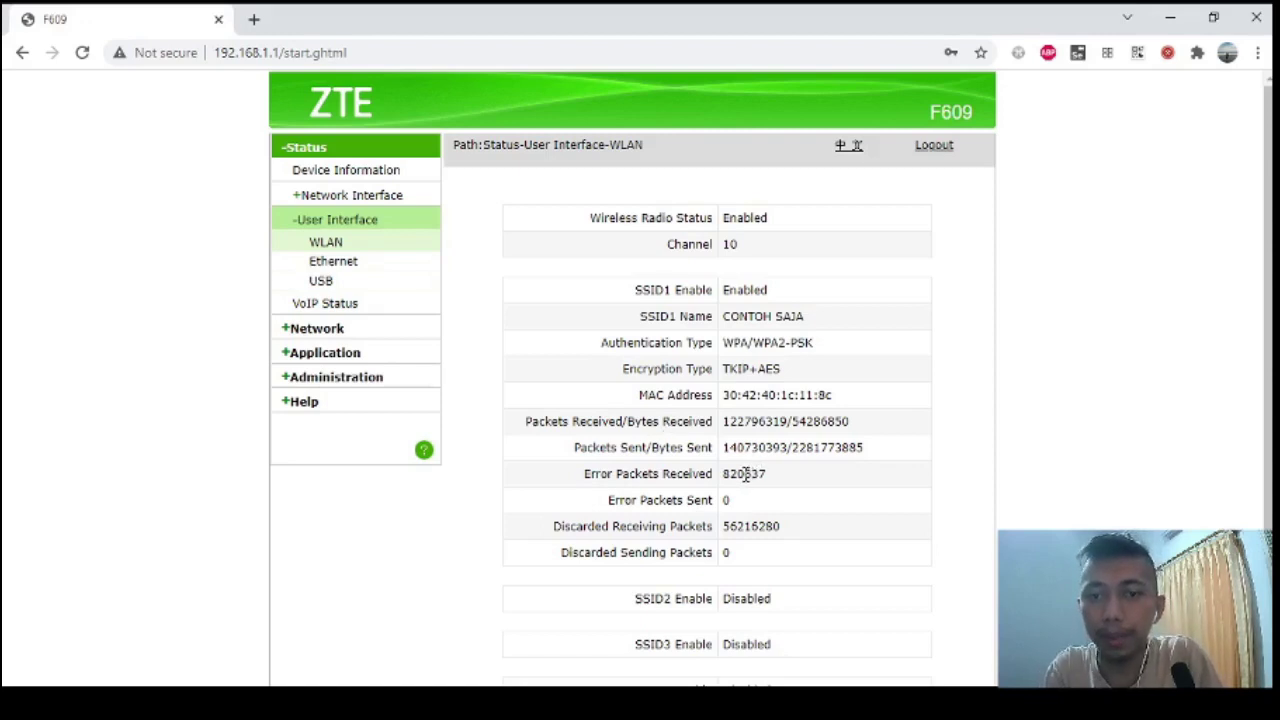
left_click_drag(743, 474, 765, 474)
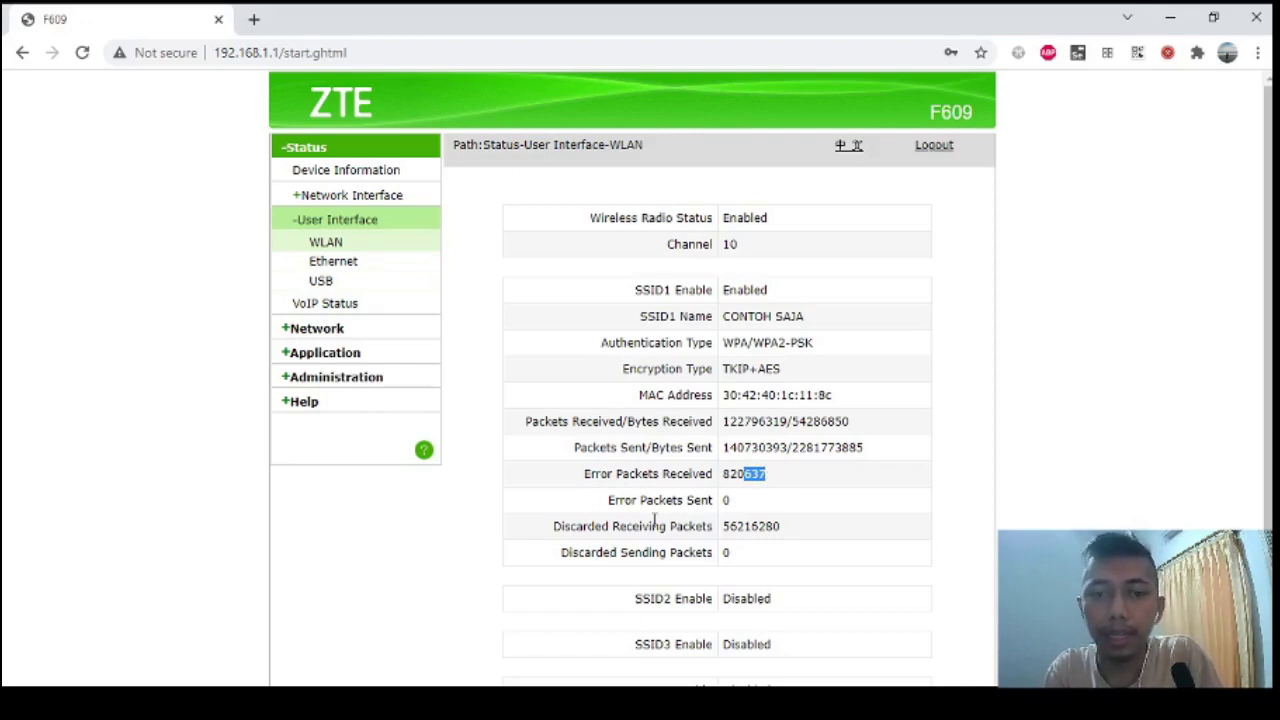
left_click_drag(554, 526, 714, 520)
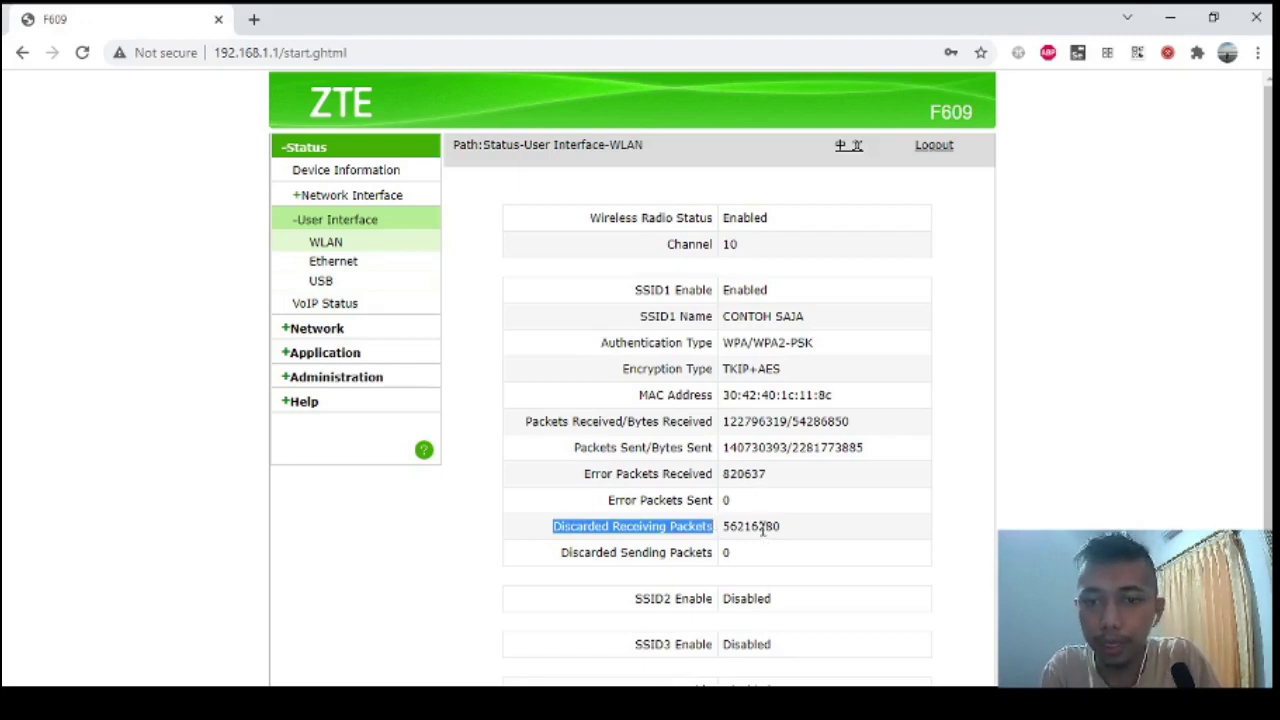
left_click_drag(758, 527, 777, 529)
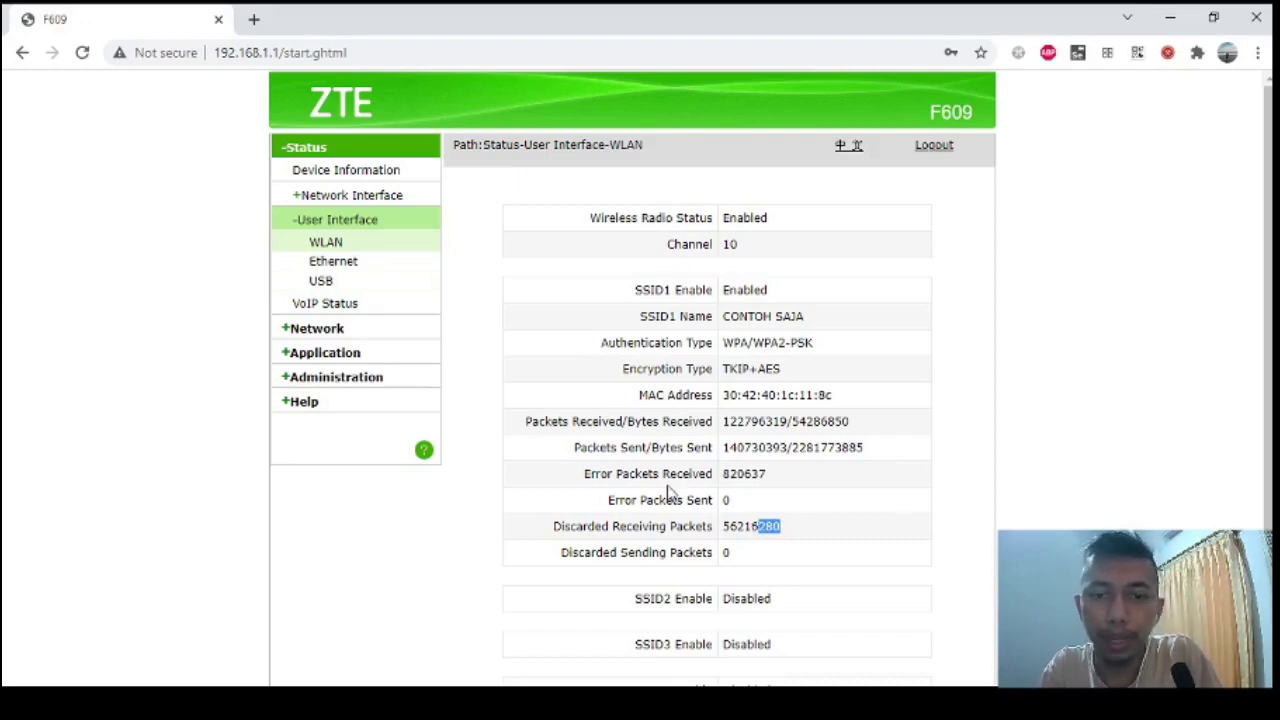
left_click_drag(650, 474, 712, 476)
left_click_drag(577, 527, 638, 536)
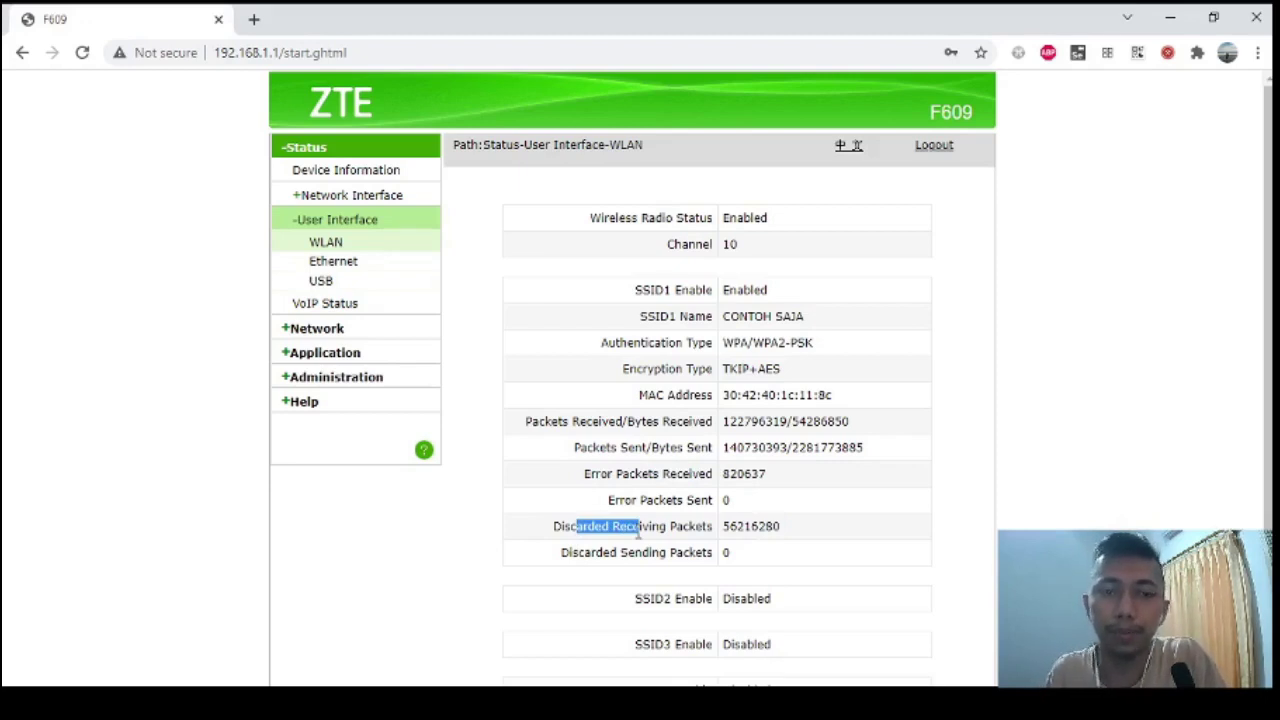
scroll(637, 533, "down", 1)
scroll(637, 533, "up", 1)
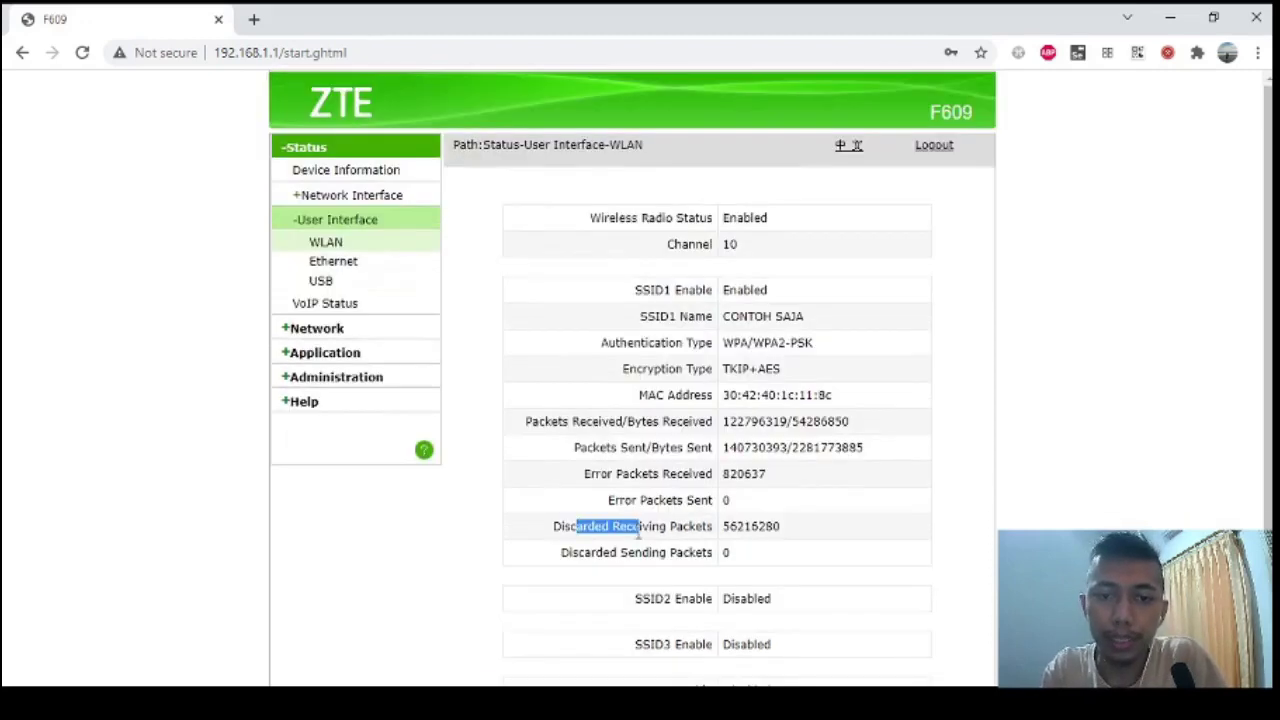
Scroll through the WLAN status page, then go via WAN Connection to Network's basic WLAN settings.
left_click(649, 532)
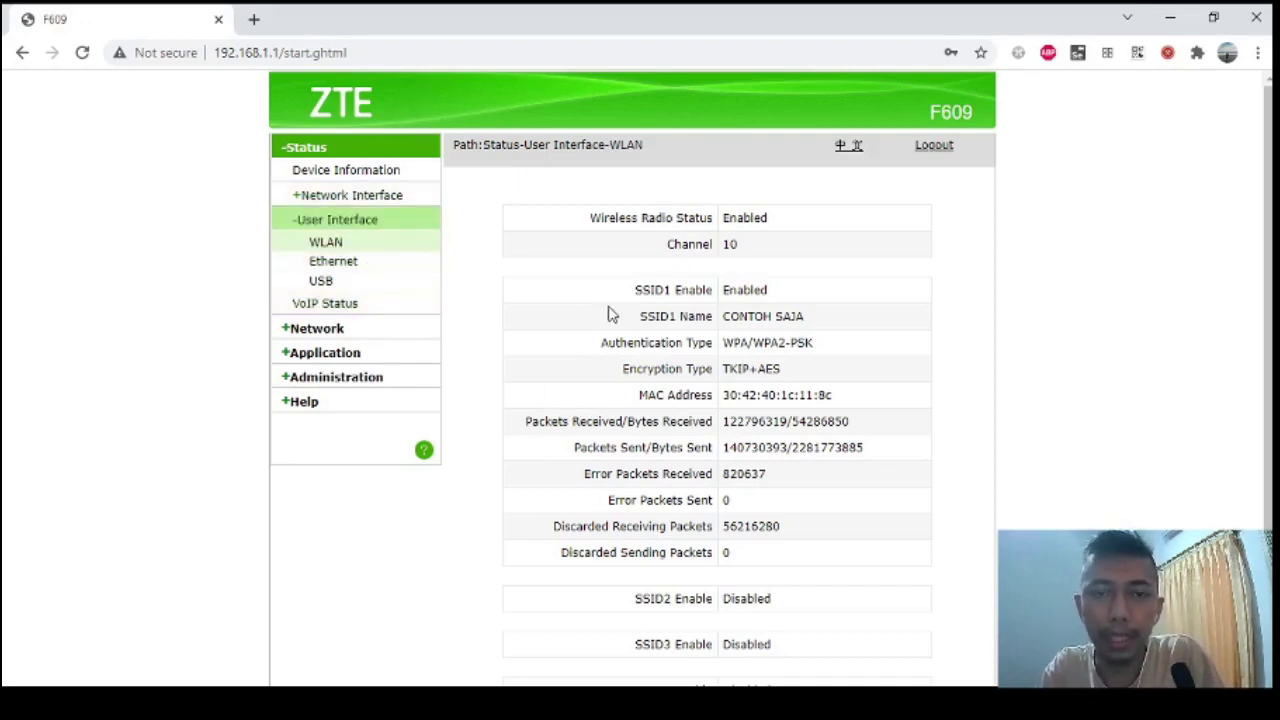
scroll(620, 315, "down", 1)
scroll(640, 316, "up", 1)
scroll(645, 318, "down", 1)
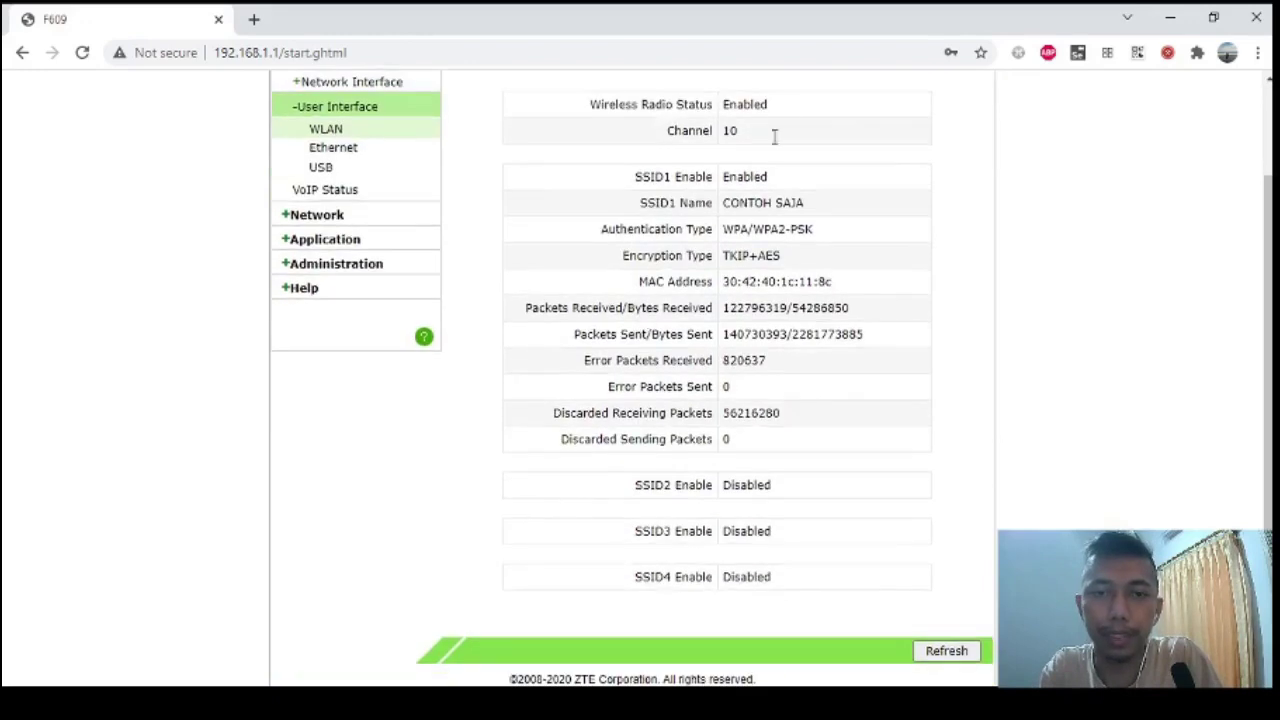
scroll(694, 277, "up", 1)
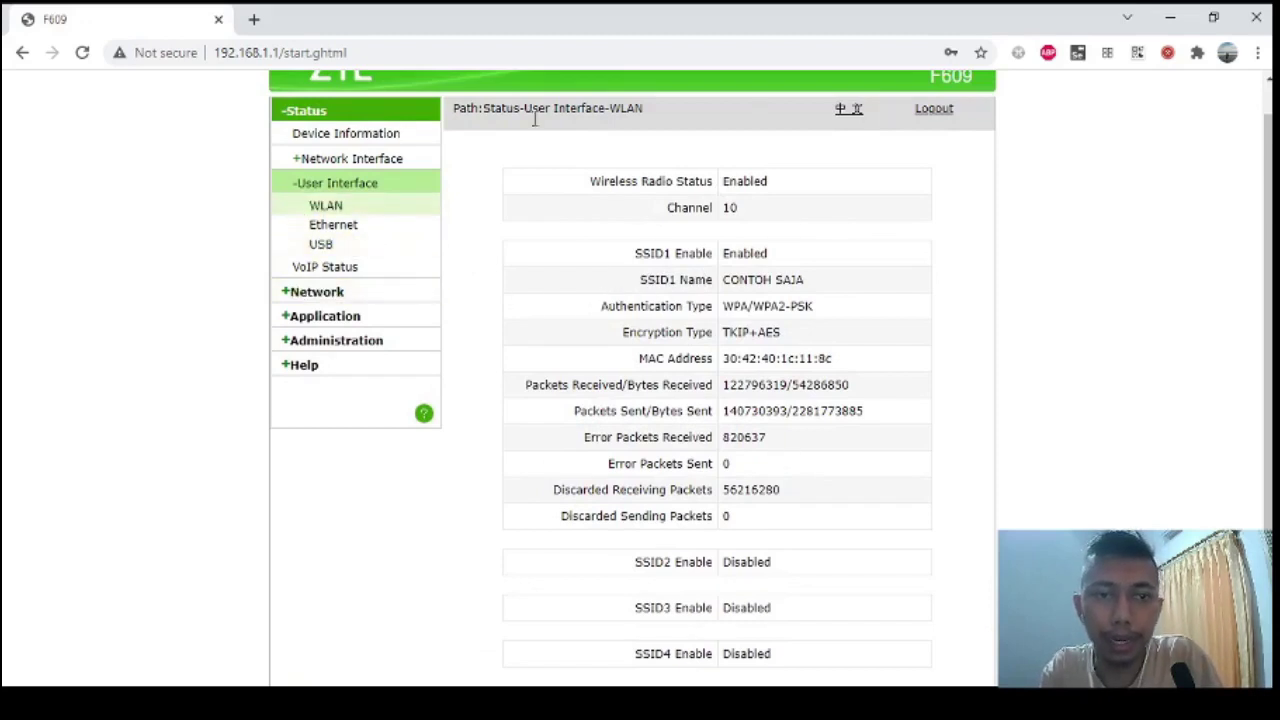
left_click(328, 170)
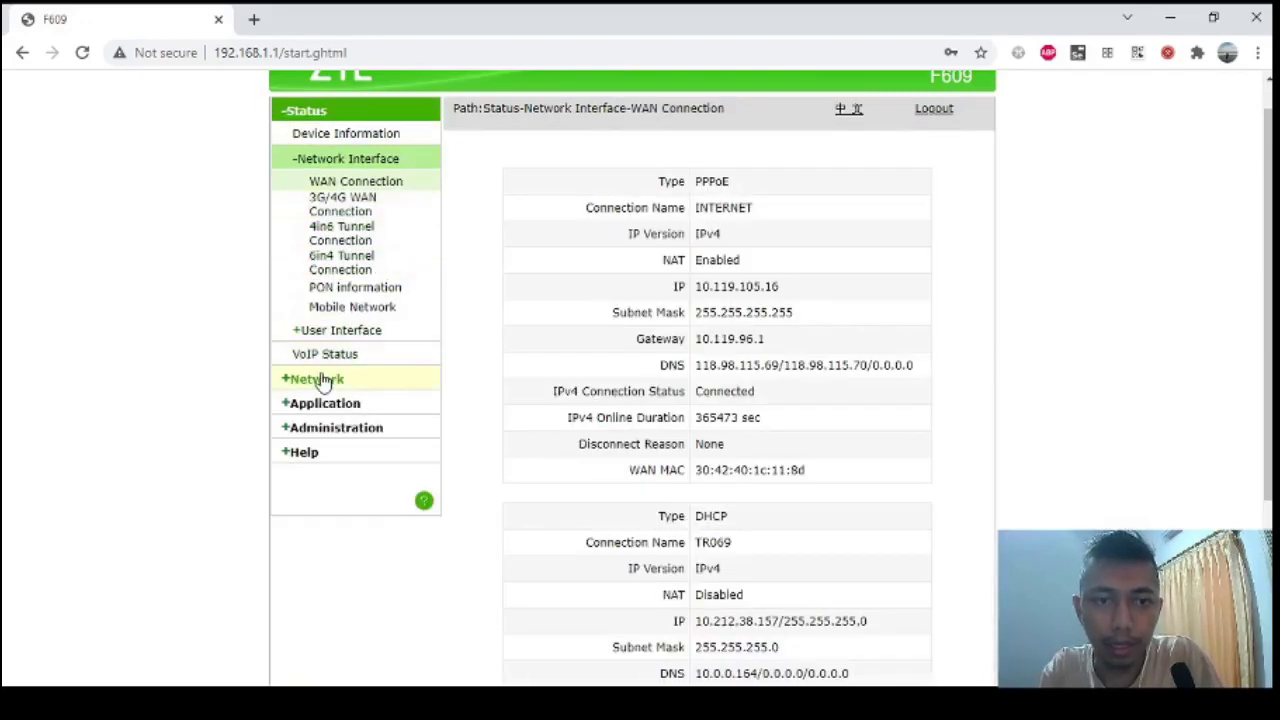
left_click(323, 376)
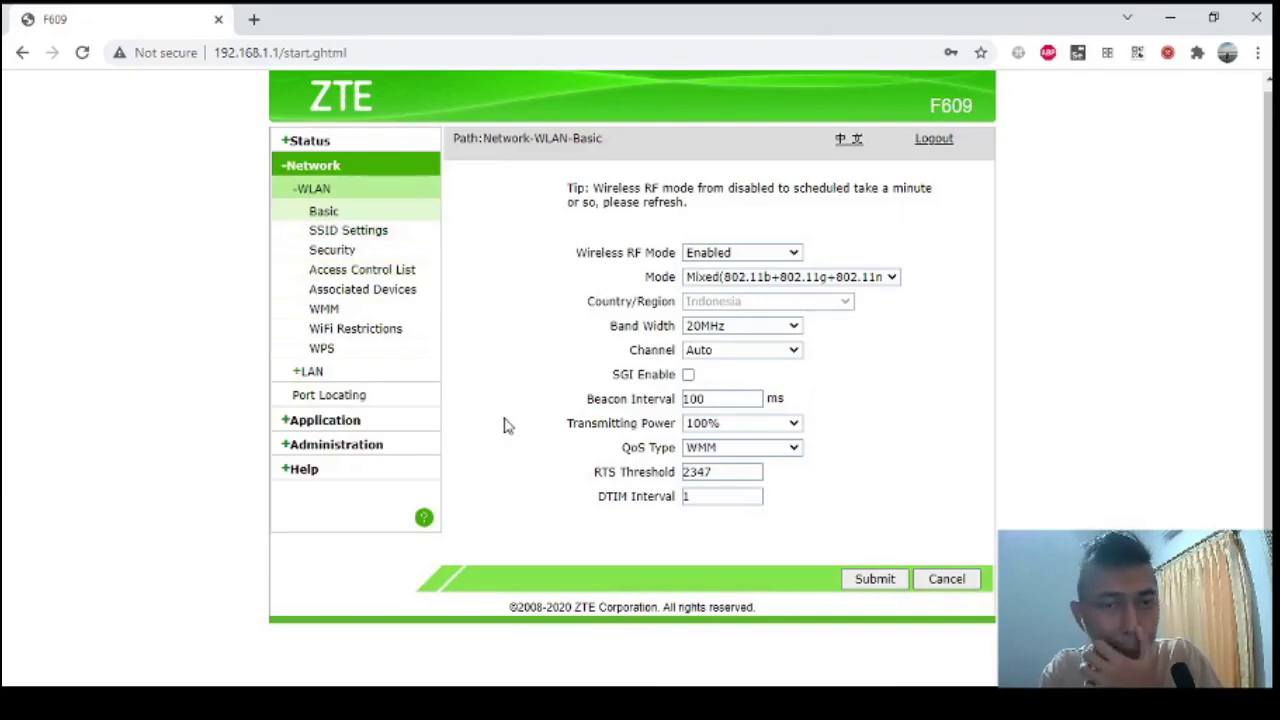
left_click(751, 331)
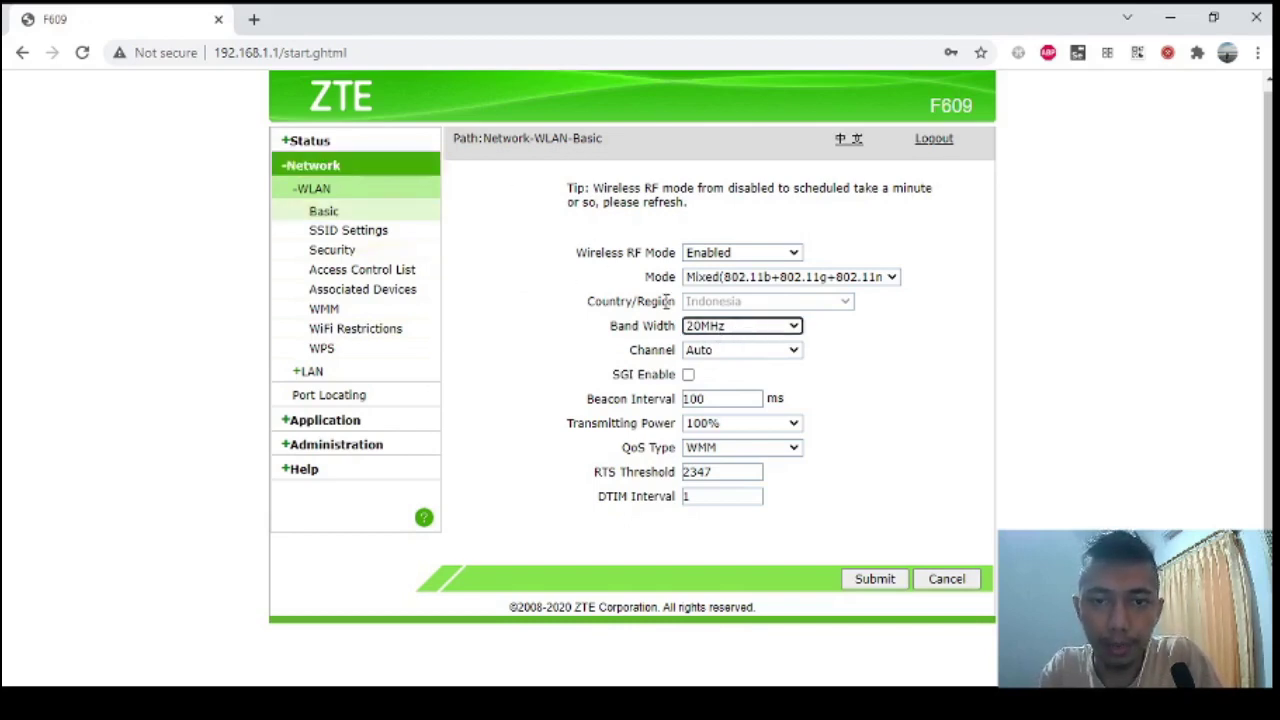
left_click(728, 331)
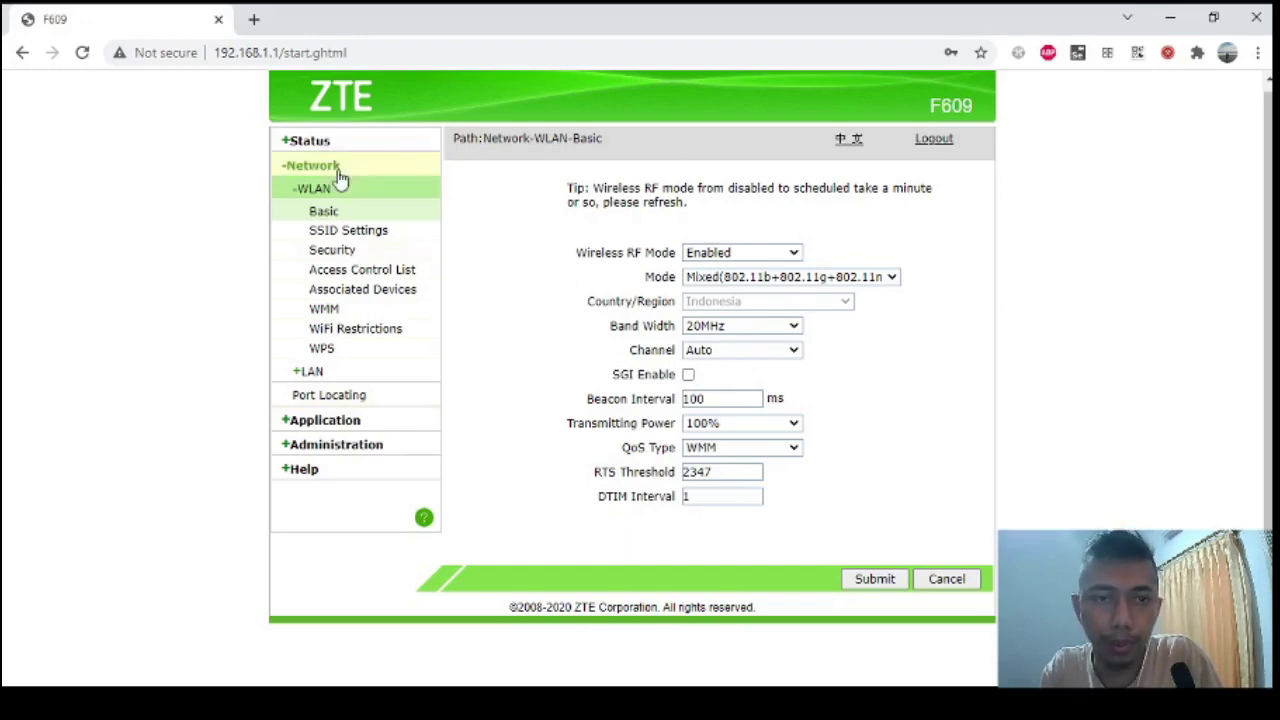
Enable SSID2, name it CONTOH SAJA like SSID1, and save.
left_click(342, 232)
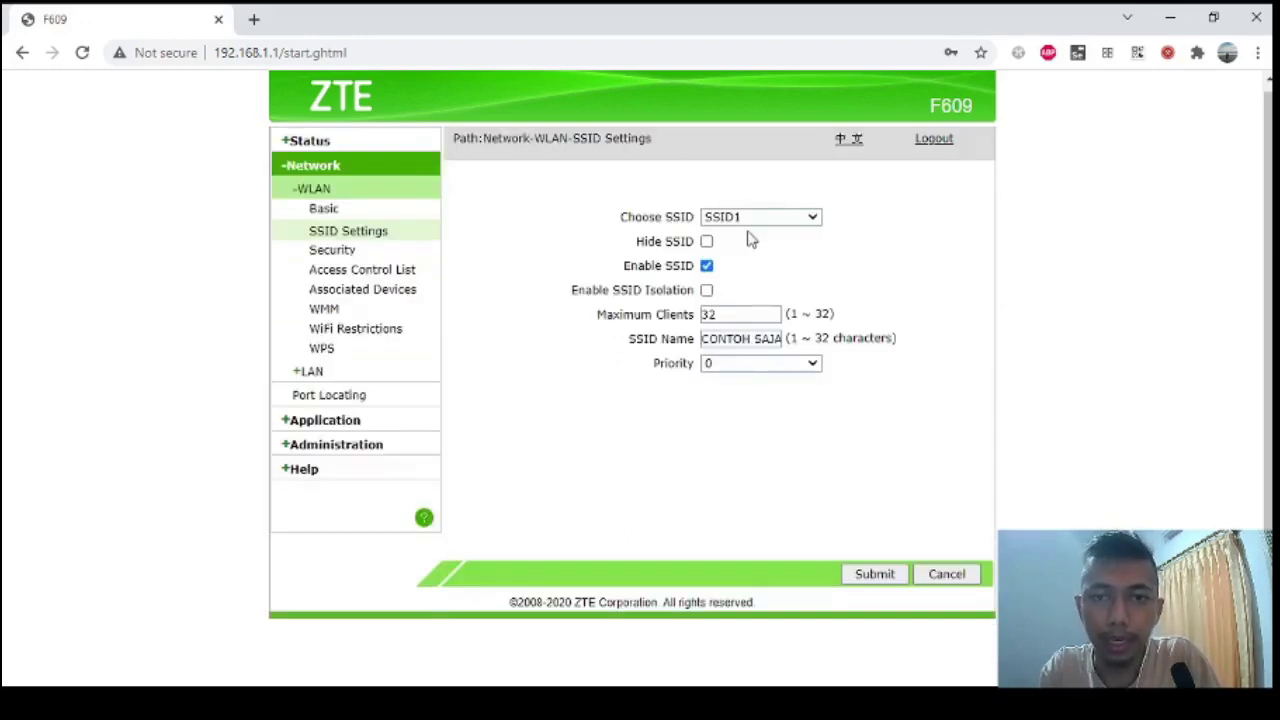
left_click(729, 338)
key("ctrl+a")
key("ctrl+c")
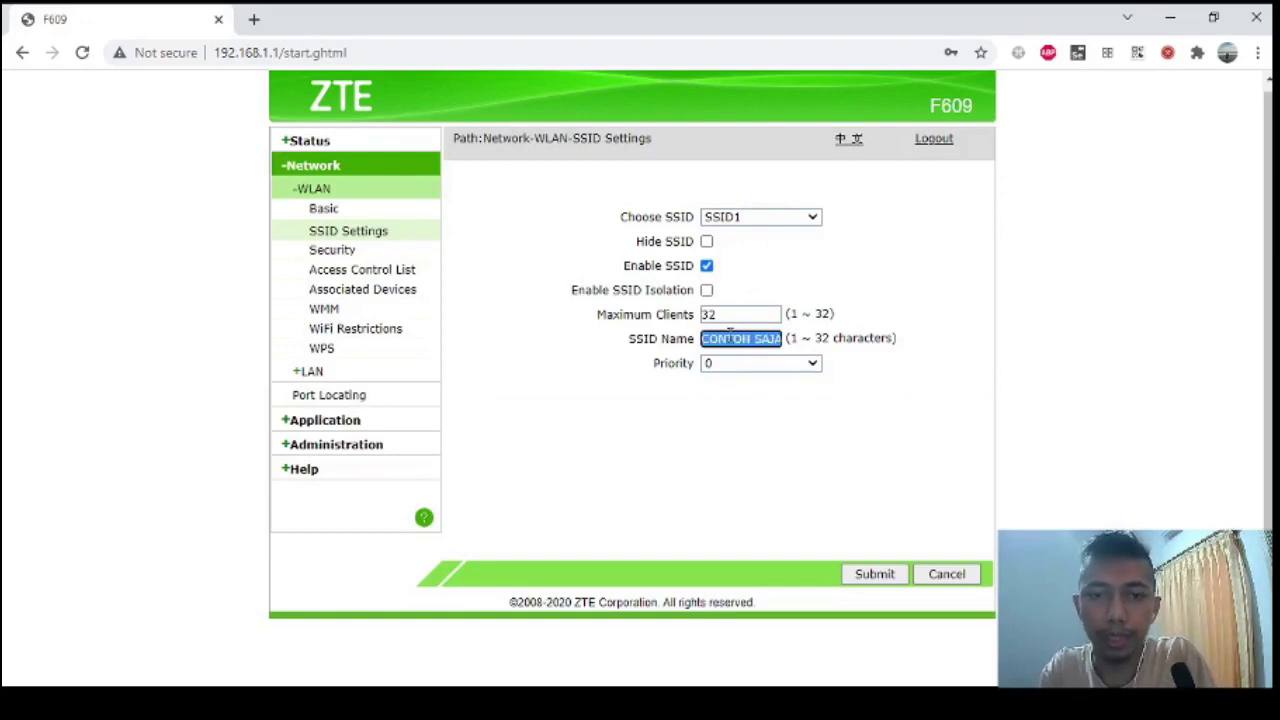
left_click(755, 233)
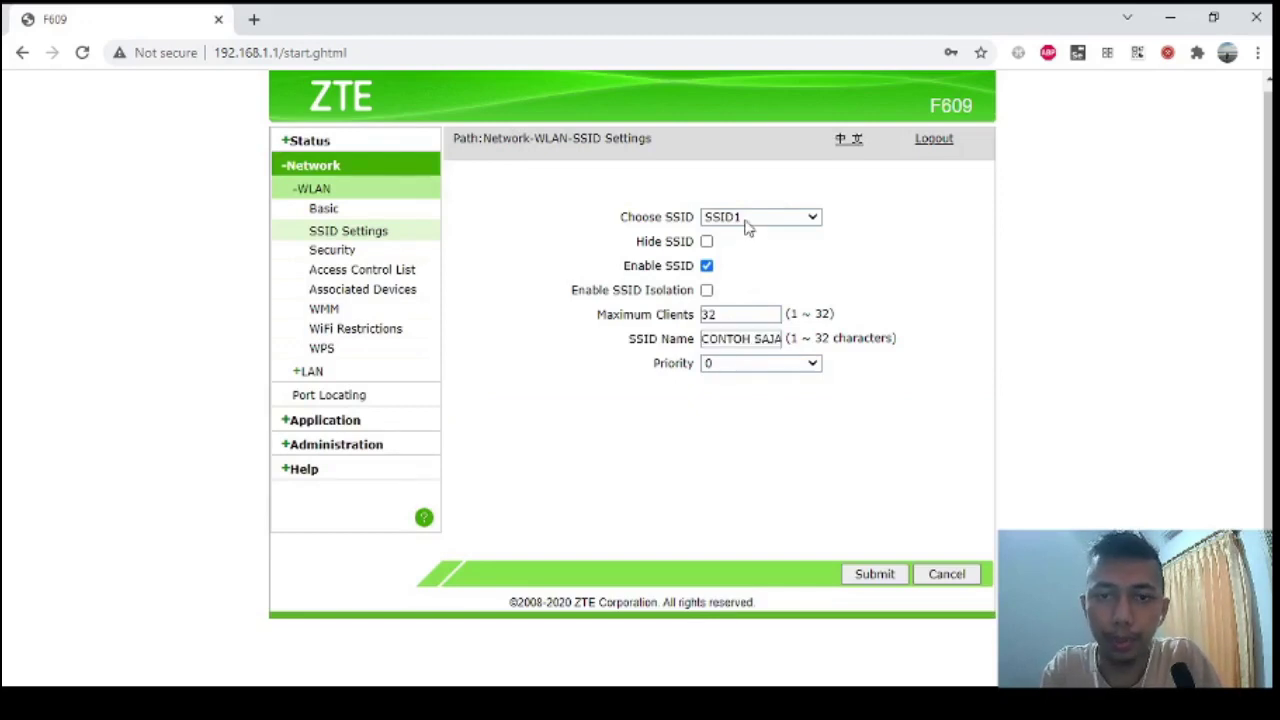
left_click(706, 265)
left_click(722, 338)
double_click(724, 340)
key("ctrl+v")
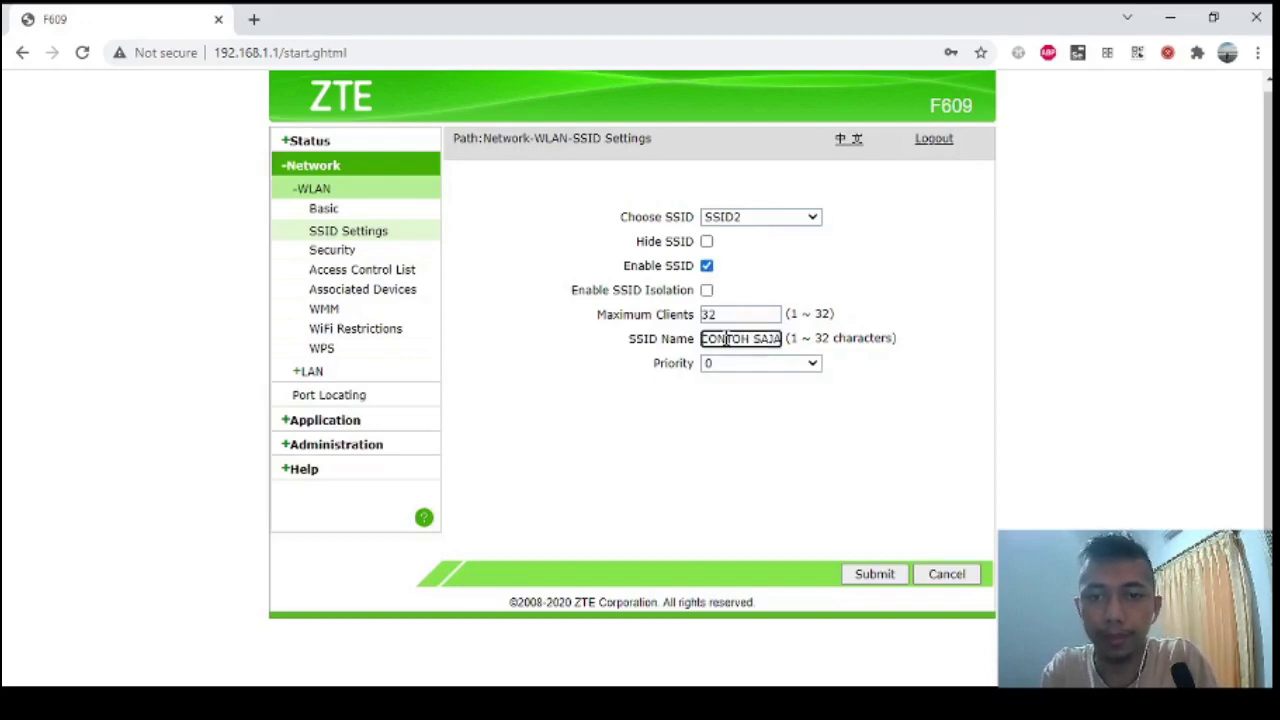
left_click(898, 470)
left_click(875, 572)
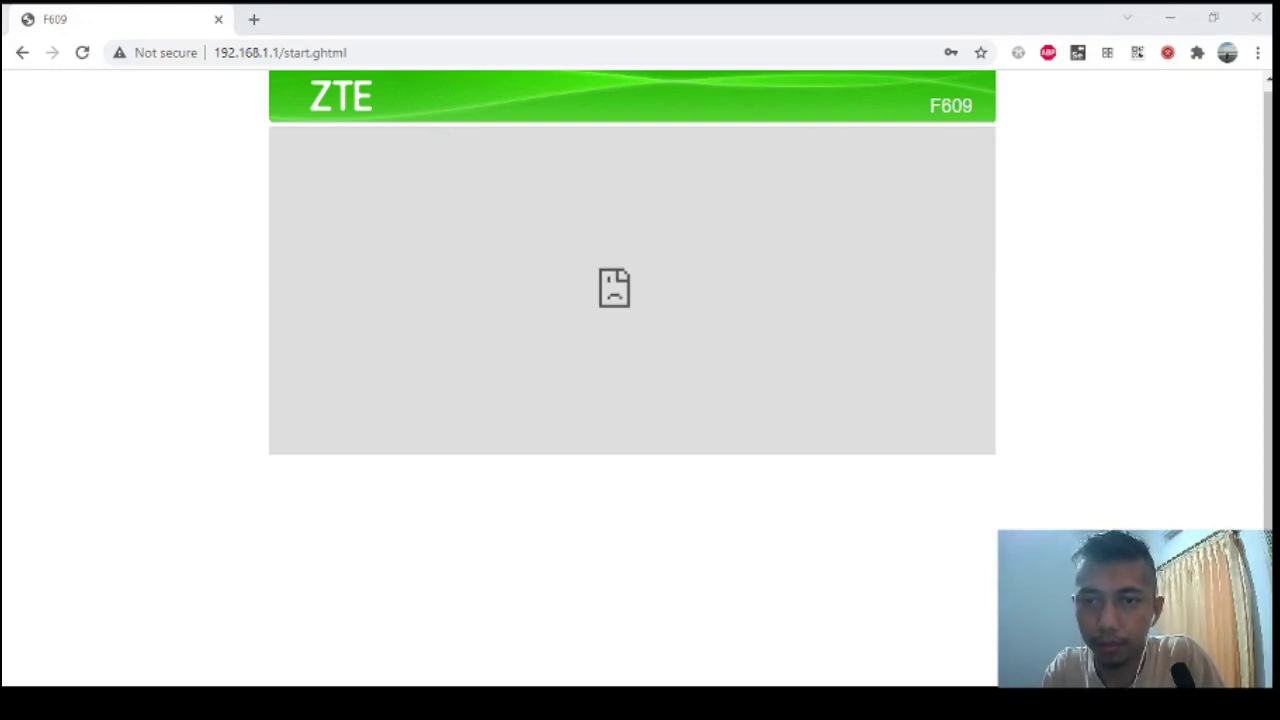
Reload the SSID settings page and reselect SSID2.
left_click(743, 617)
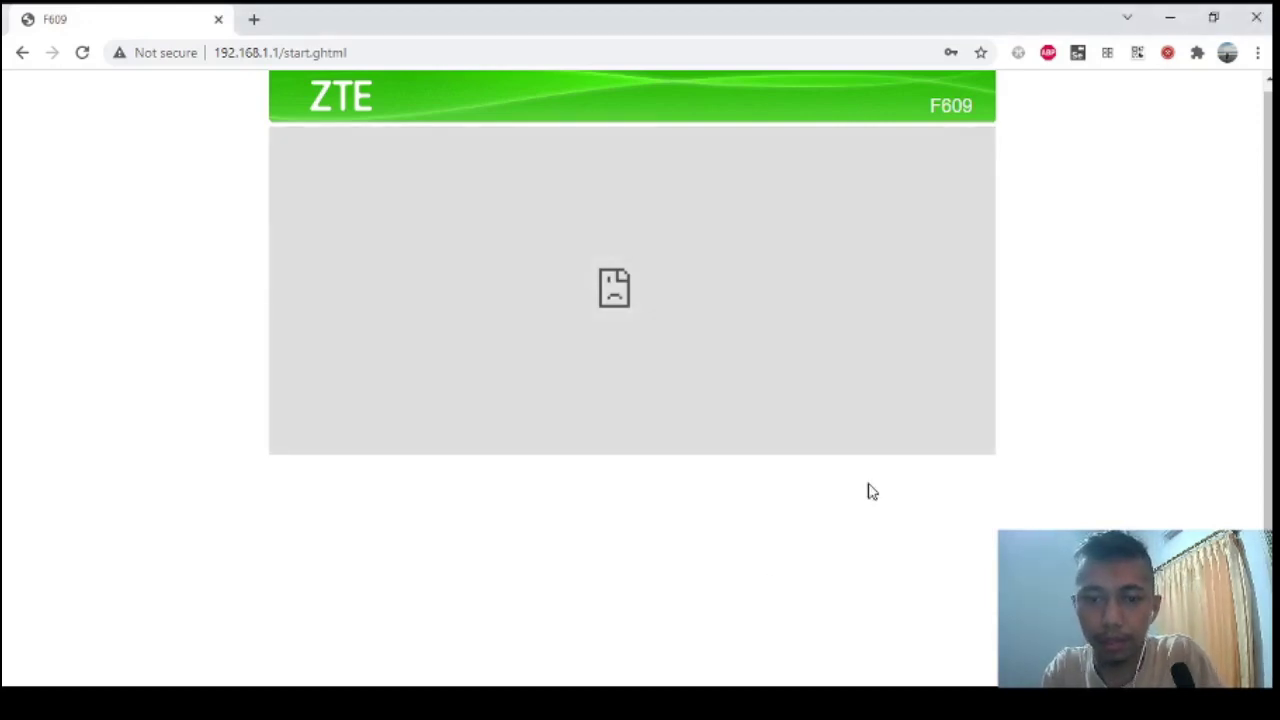
key("F5")
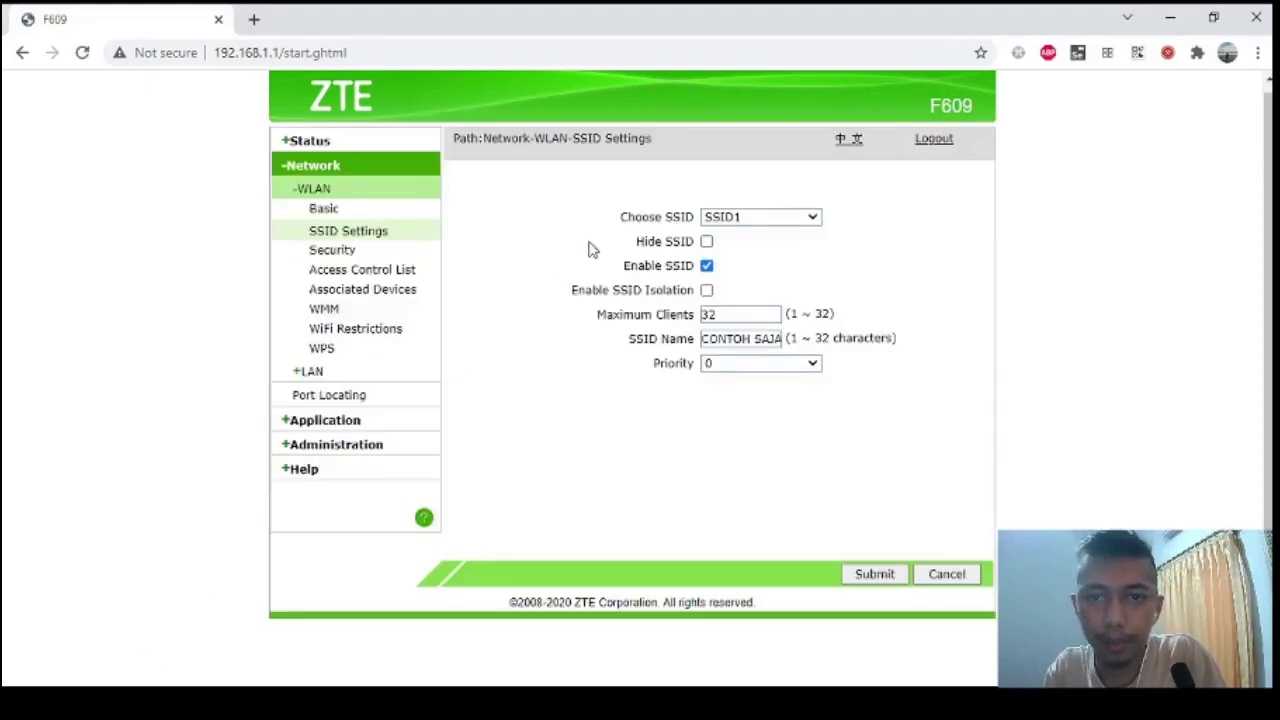
left_click(738, 228)
left_click(734, 250)
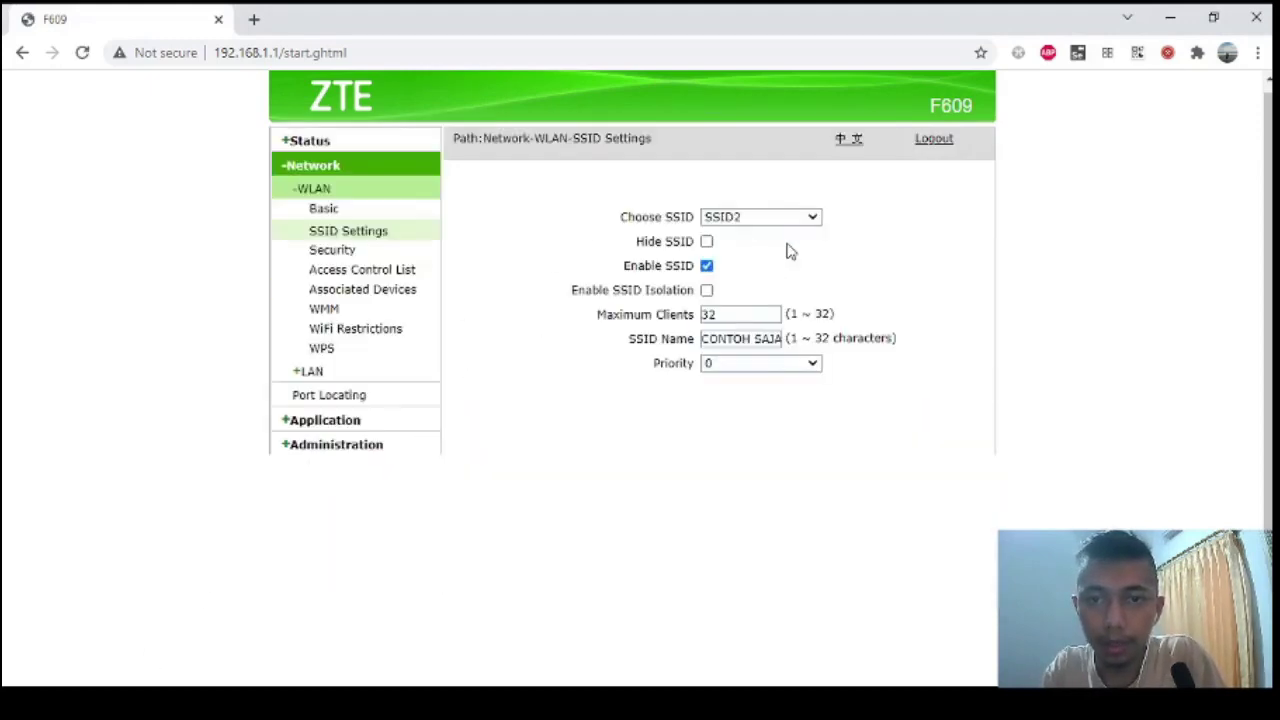
left_click(310, 254)
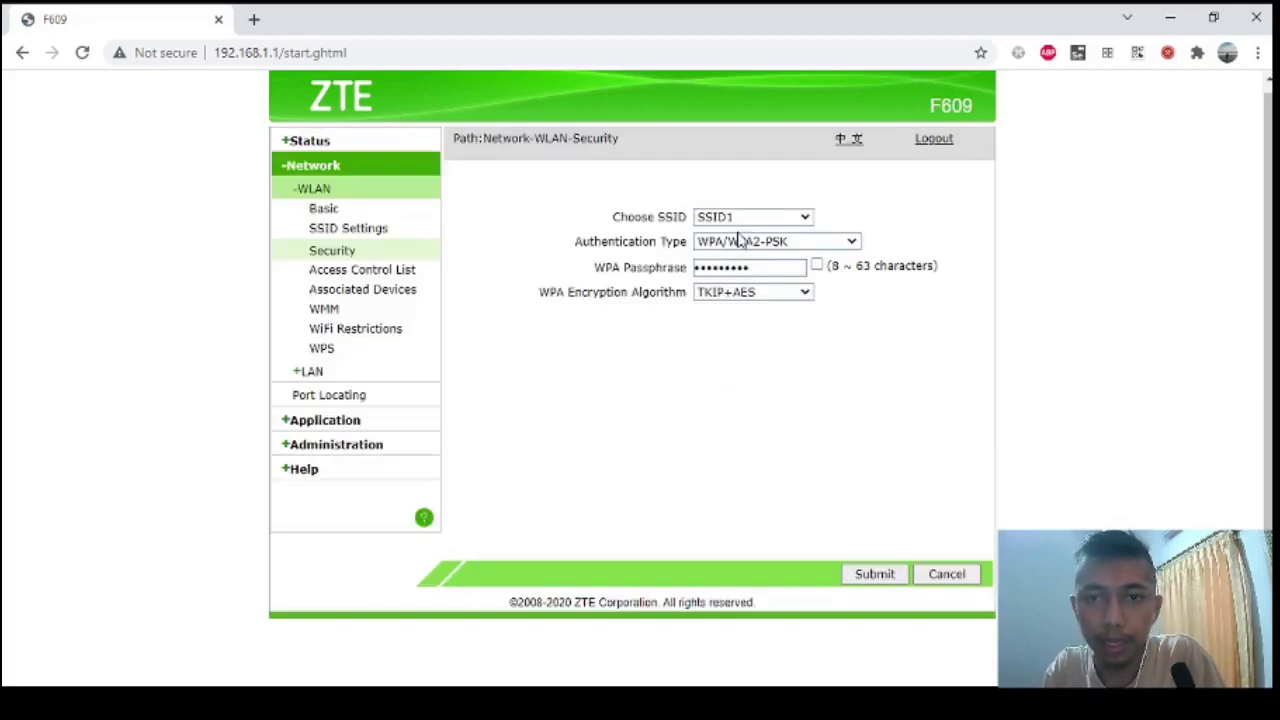
Replace SSID2's WPA passphrase with a new one, submit, and reload after the connection drop.
left_click(771, 220)
left_click(751, 251)
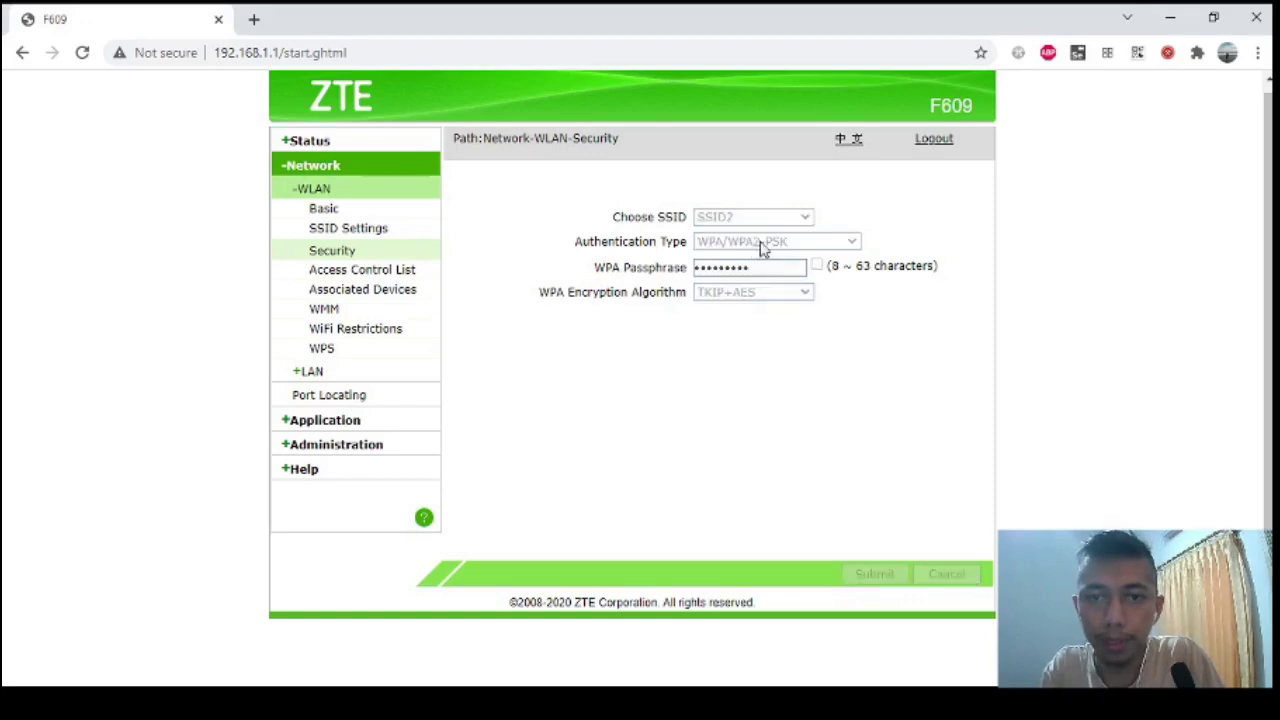
left_click(790, 268)
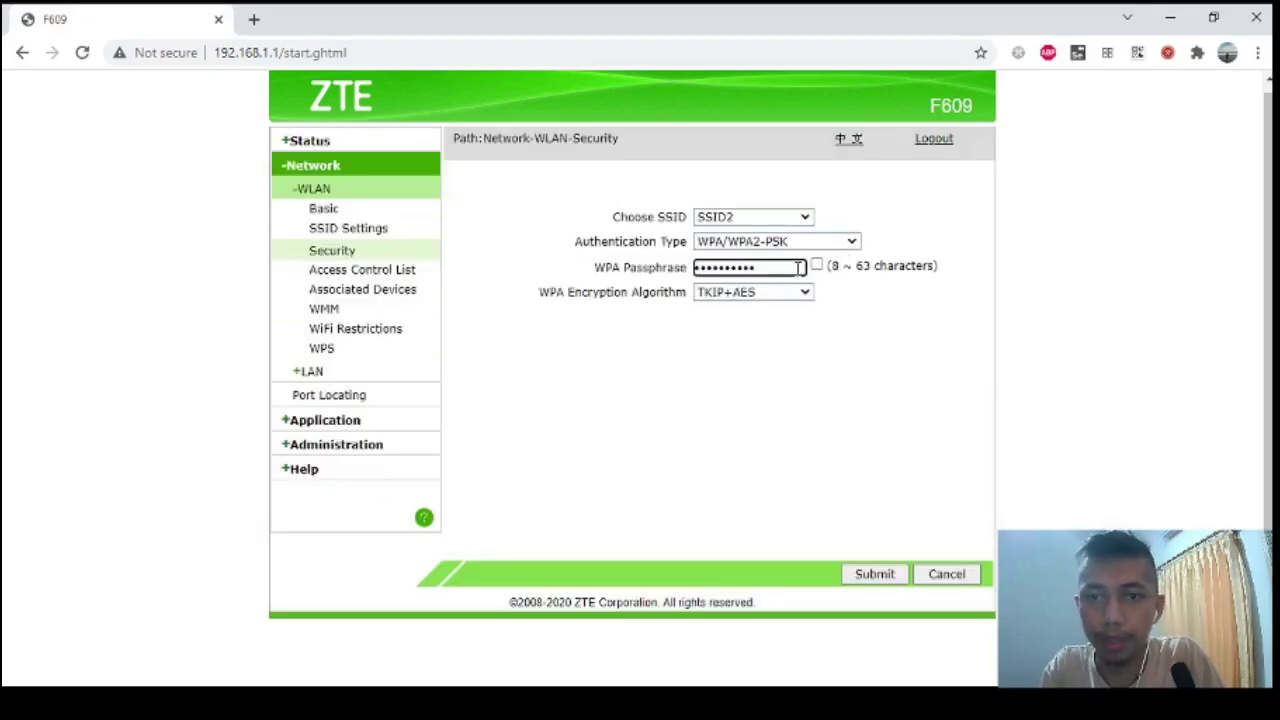
left_click_drag(800, 267, 692, 280)
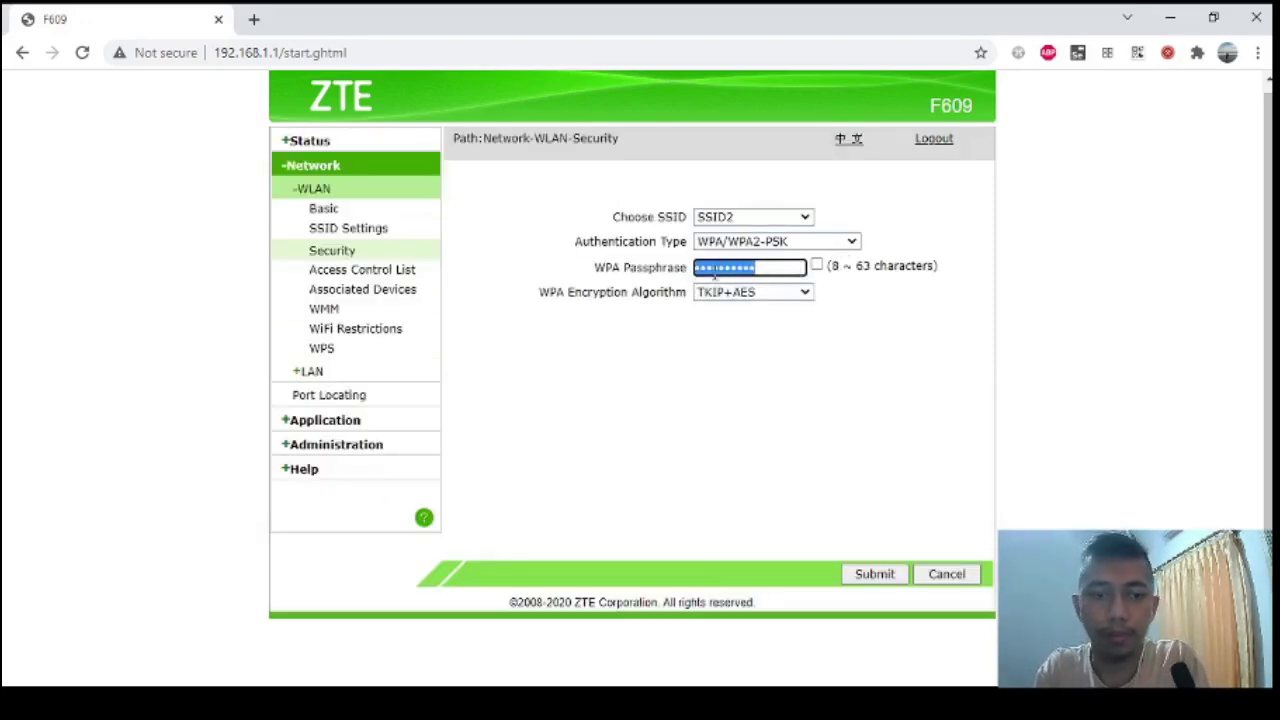
type("••••••")
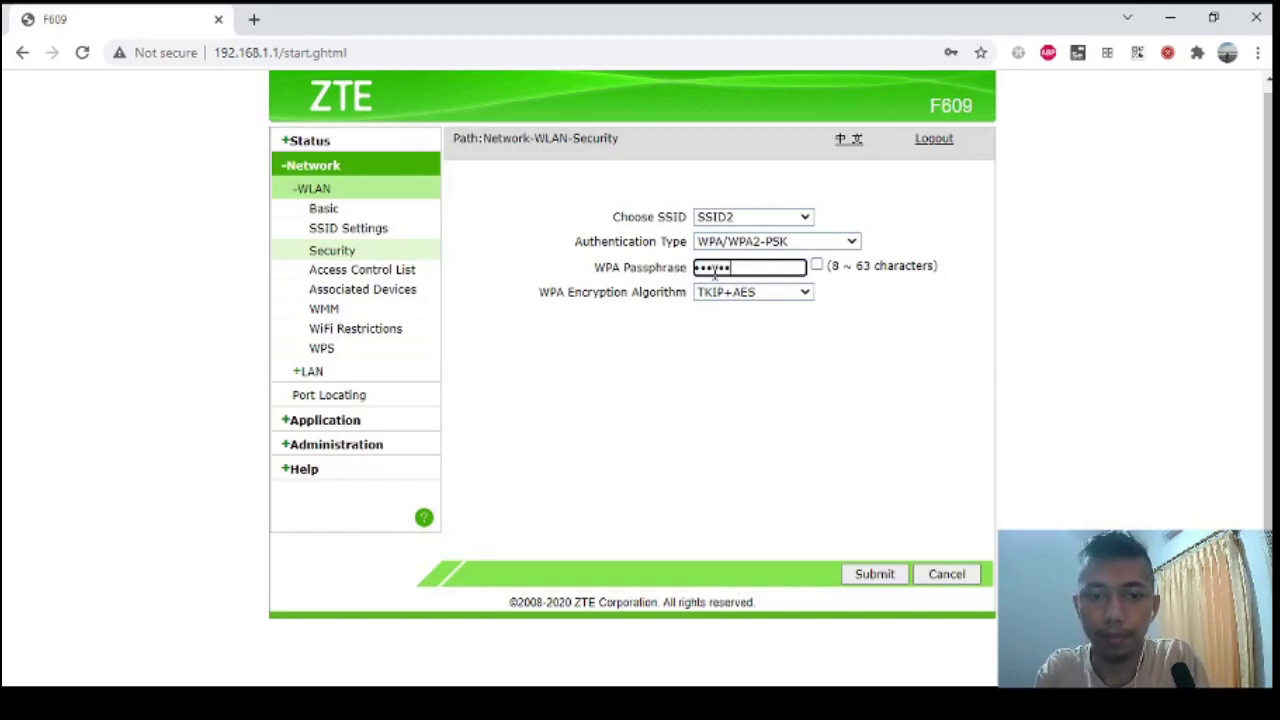
type("•••")
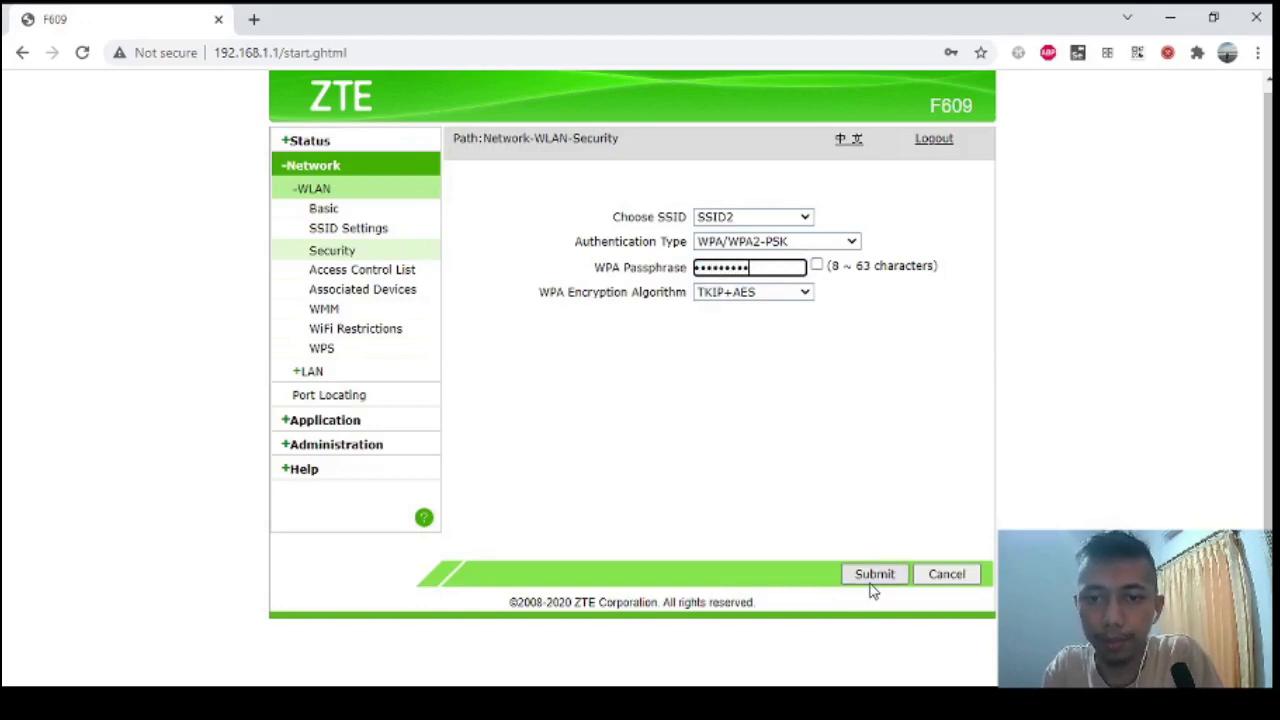
left_click(869, 585)
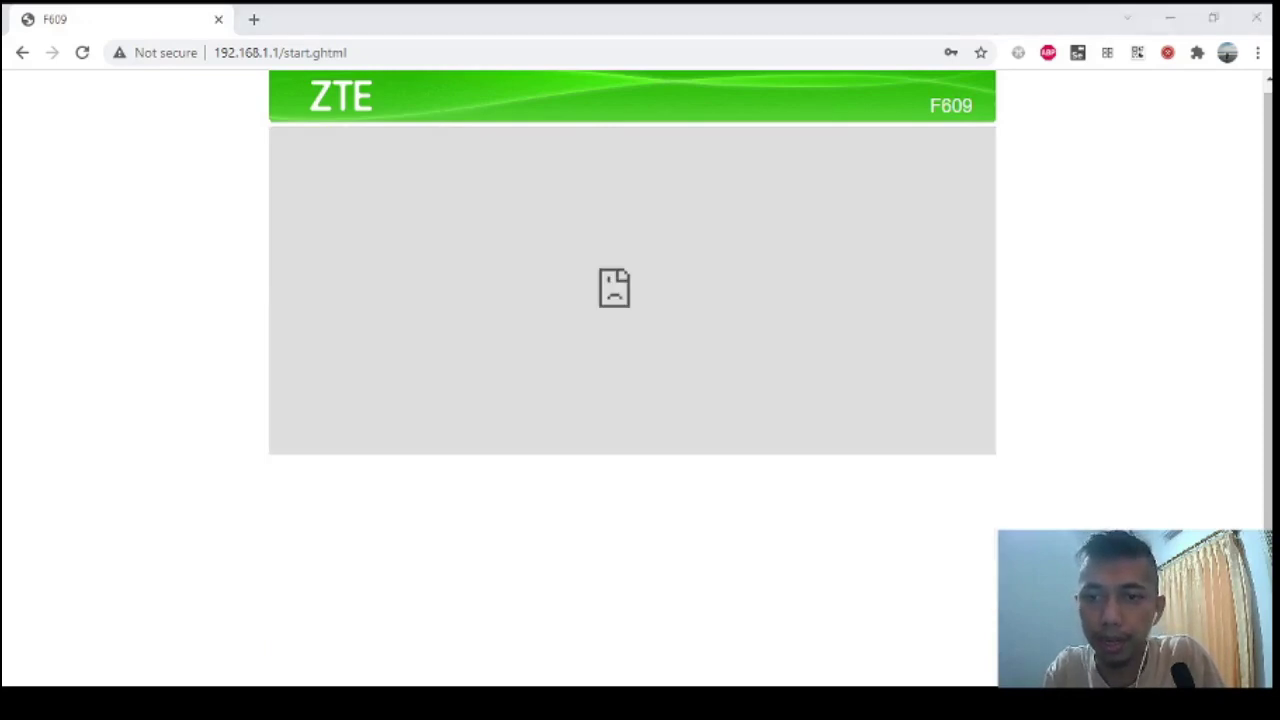
left_click(826, 574)
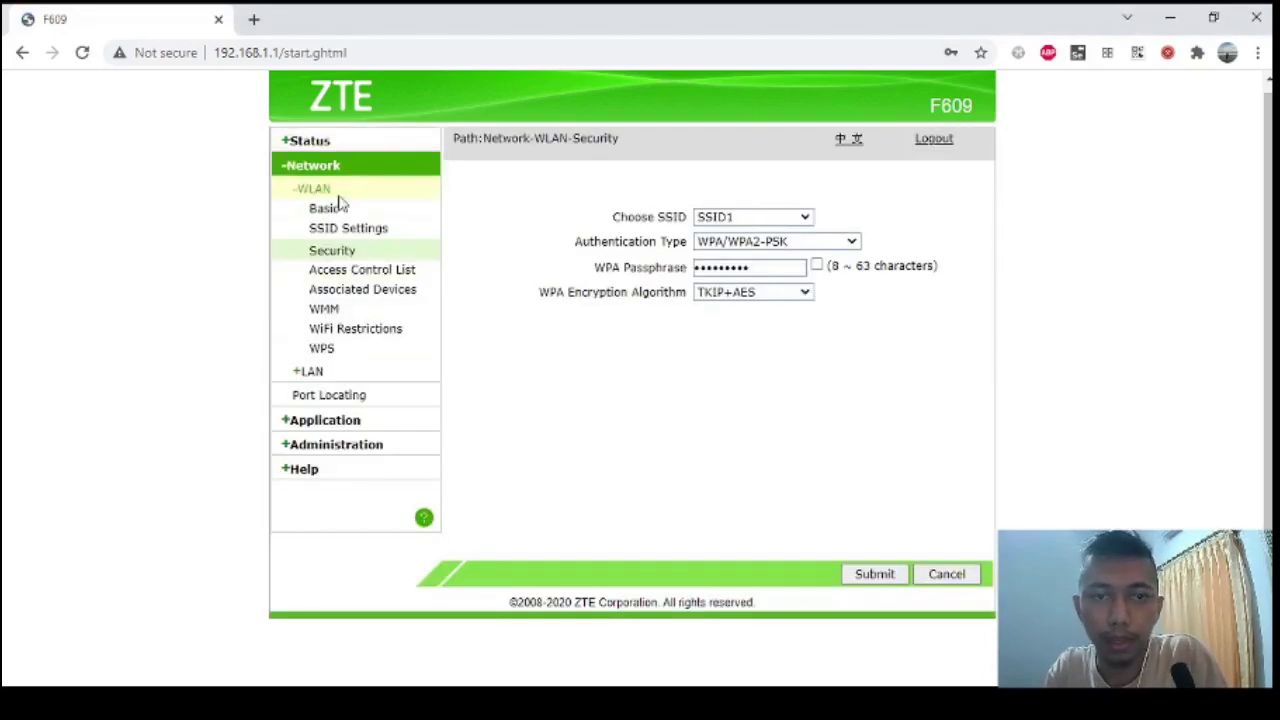
Go through Device Information and WAN Connection to WLAN status and scroll its SSID tables.
left_click(310, 151)
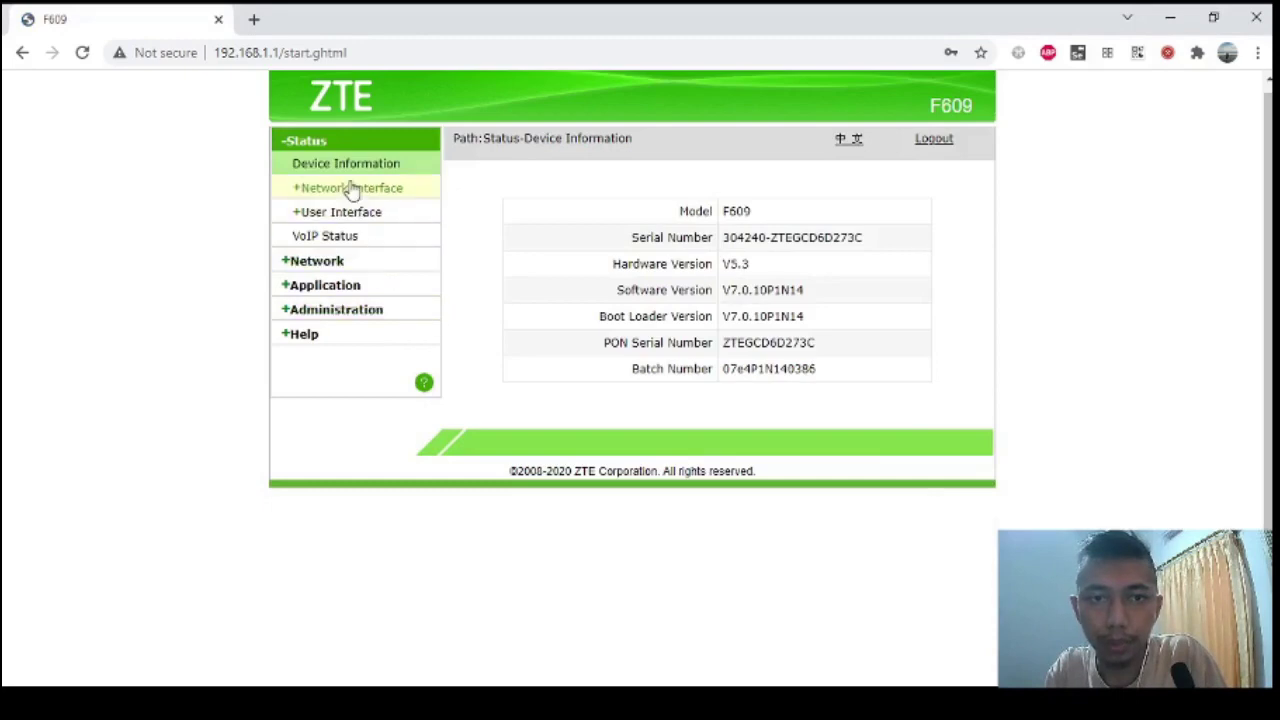
left_click(333, 190)
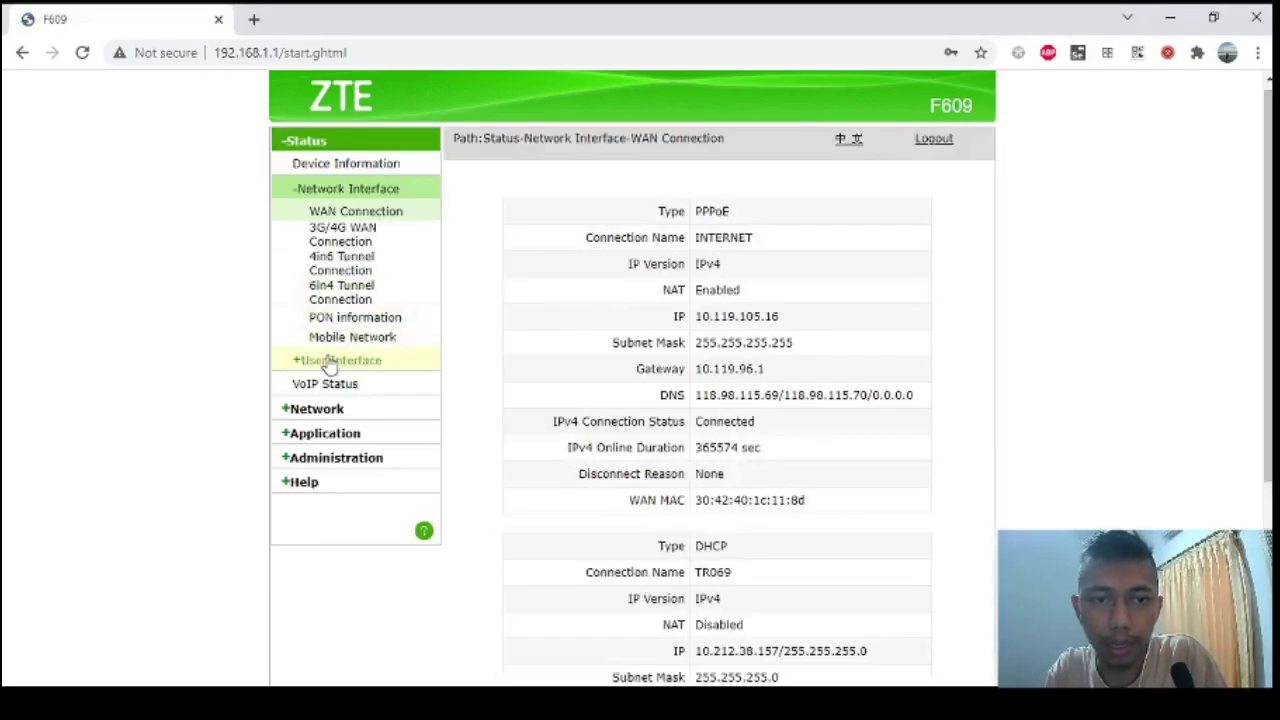
left_click(330, 366)
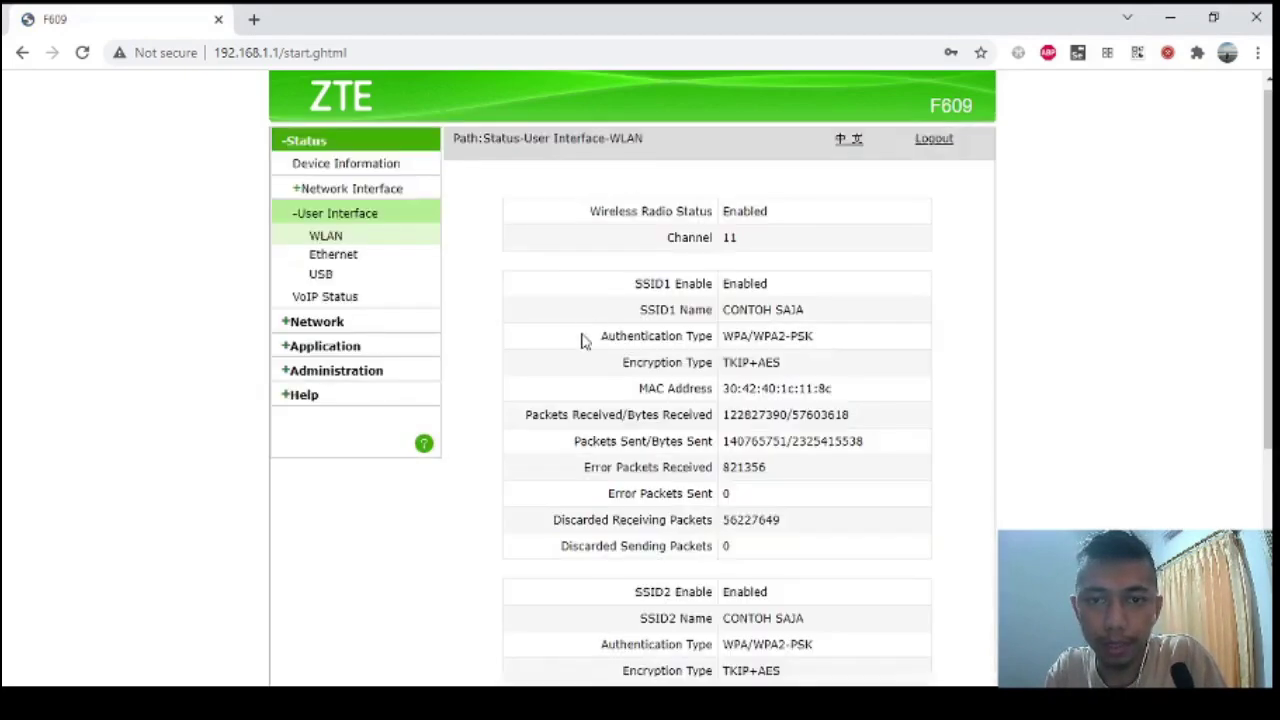
scroll(583, 340, "down", 5)
scroll(583, 340, "up", 2)
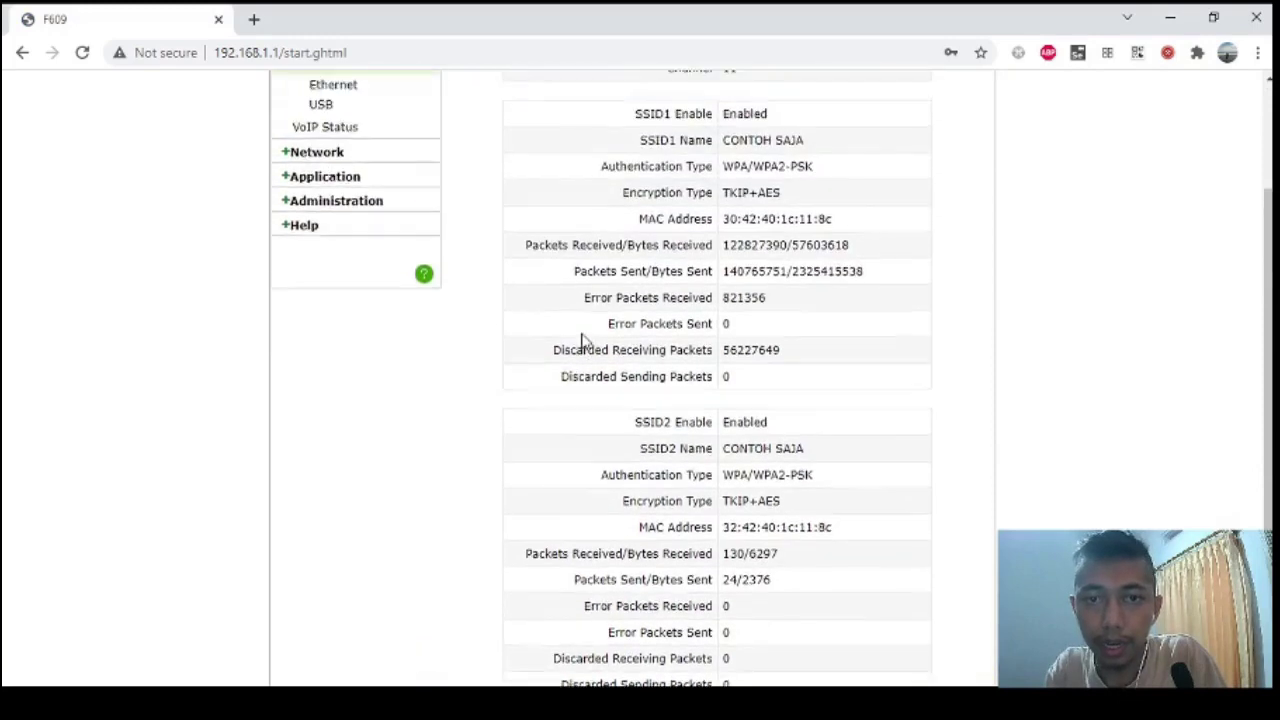
scroll(583, 340, "down", 1)
scroll(583, 340, "up", 3)
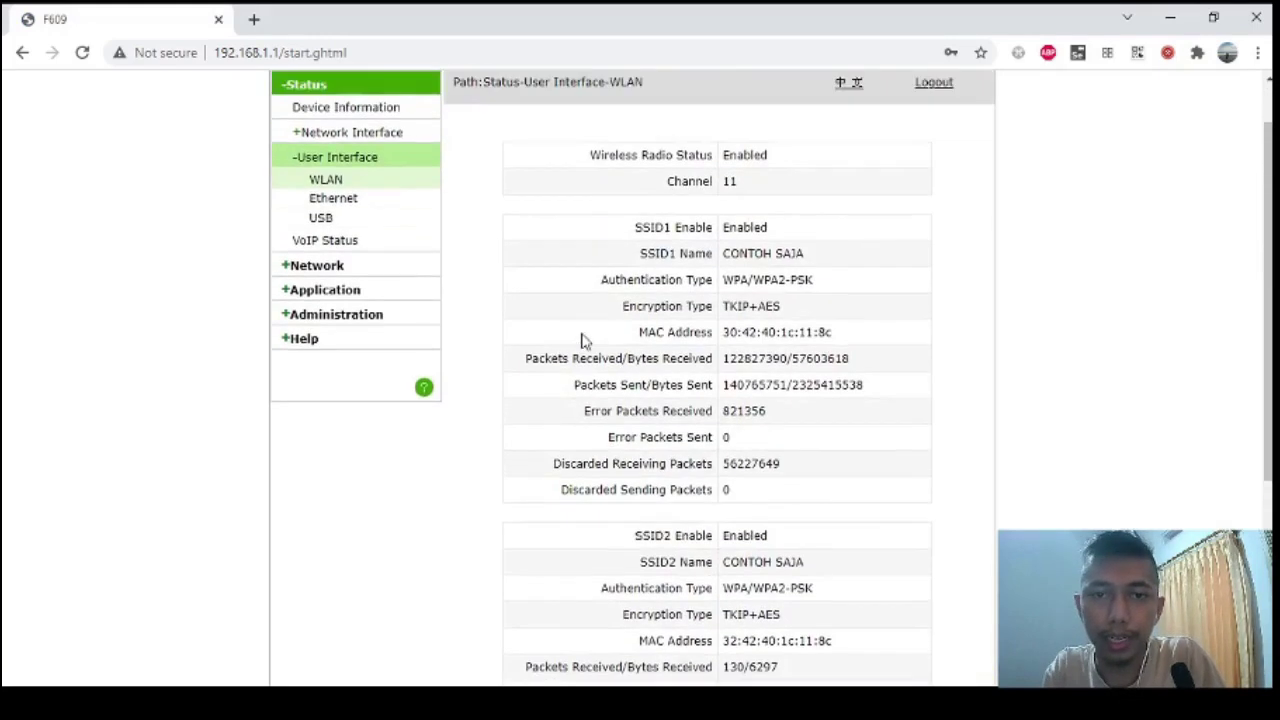
scroll(795, 318, "down", 3)
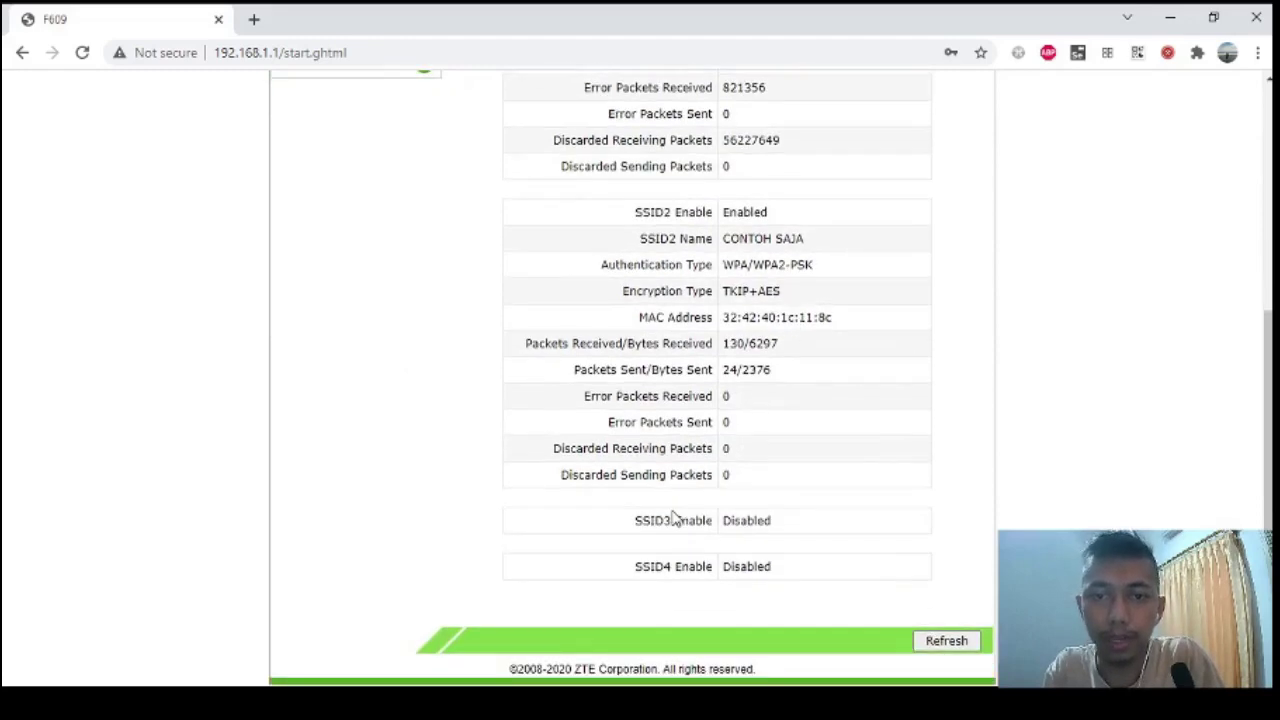
scroll(675, 515, "up", 2)
scroll(697, 530, "up", 1)
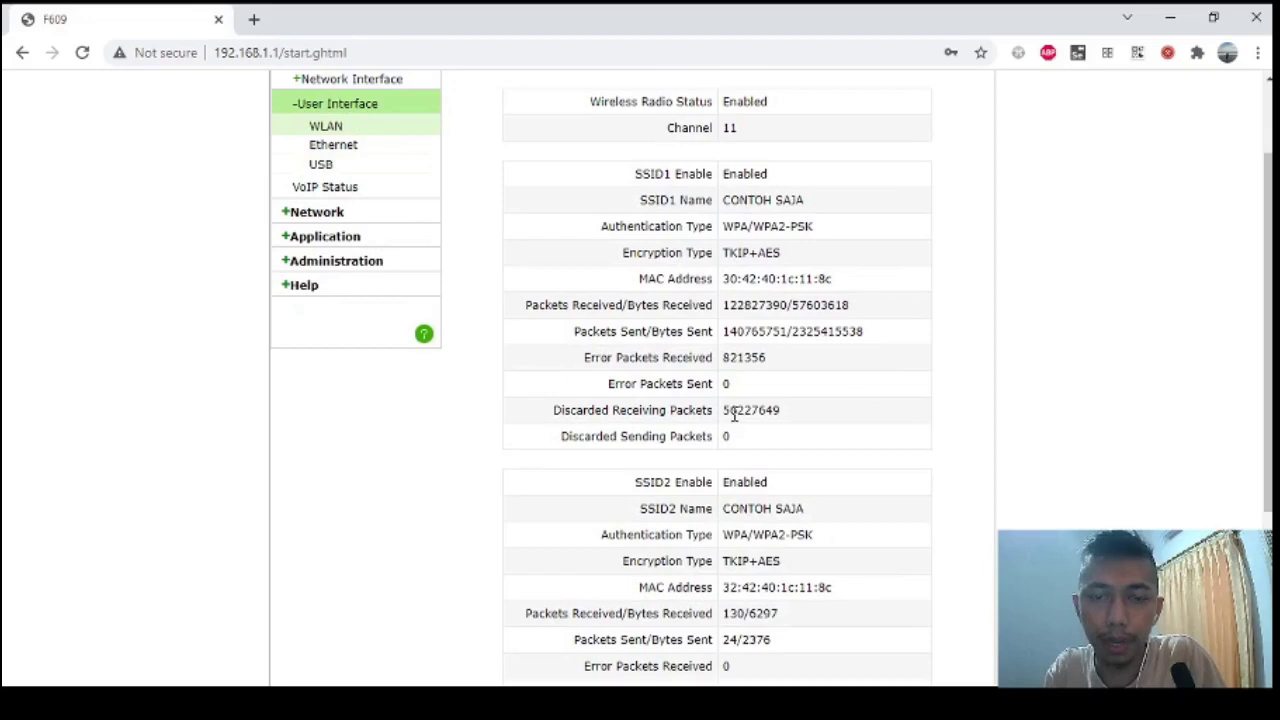
Check SSID1's discarded receiving packets figure and scroll down to SSID2's CONTOH SAJA entry.
double_click(735, 412)
left_click(741, 362)
scroll(741, 362, "down", 1)
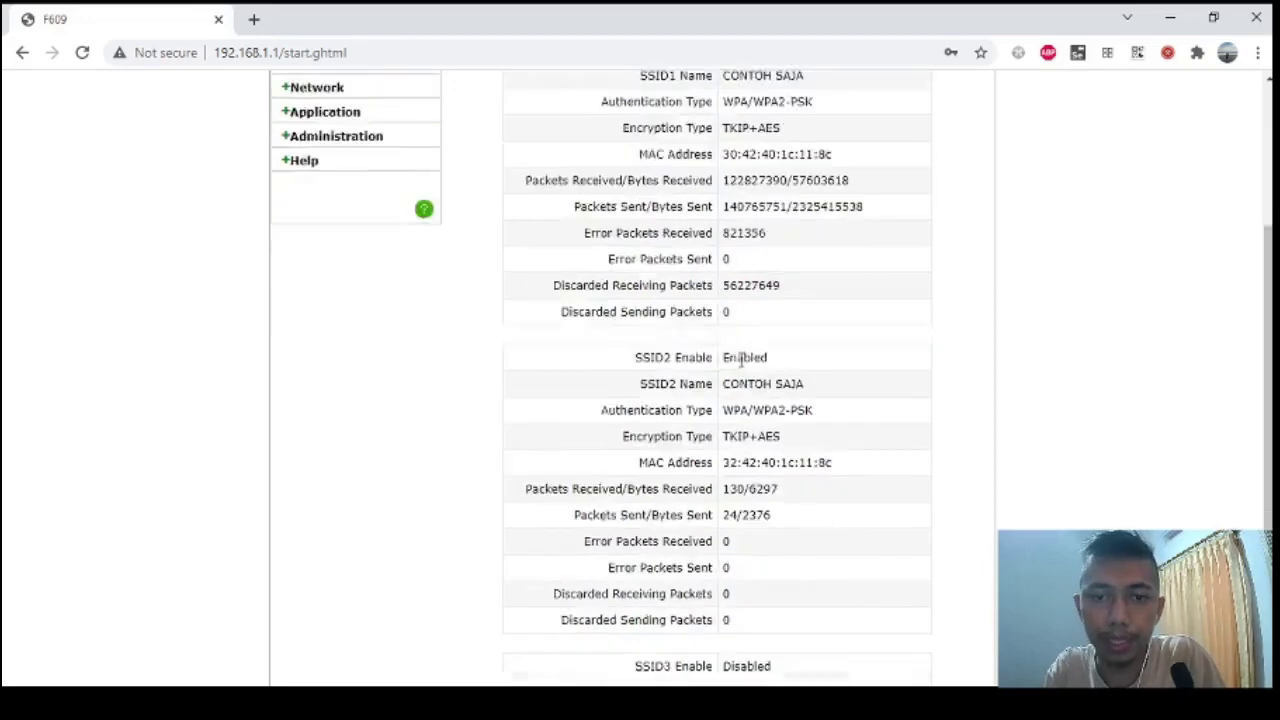
scroll(741, 362, "down", 1)
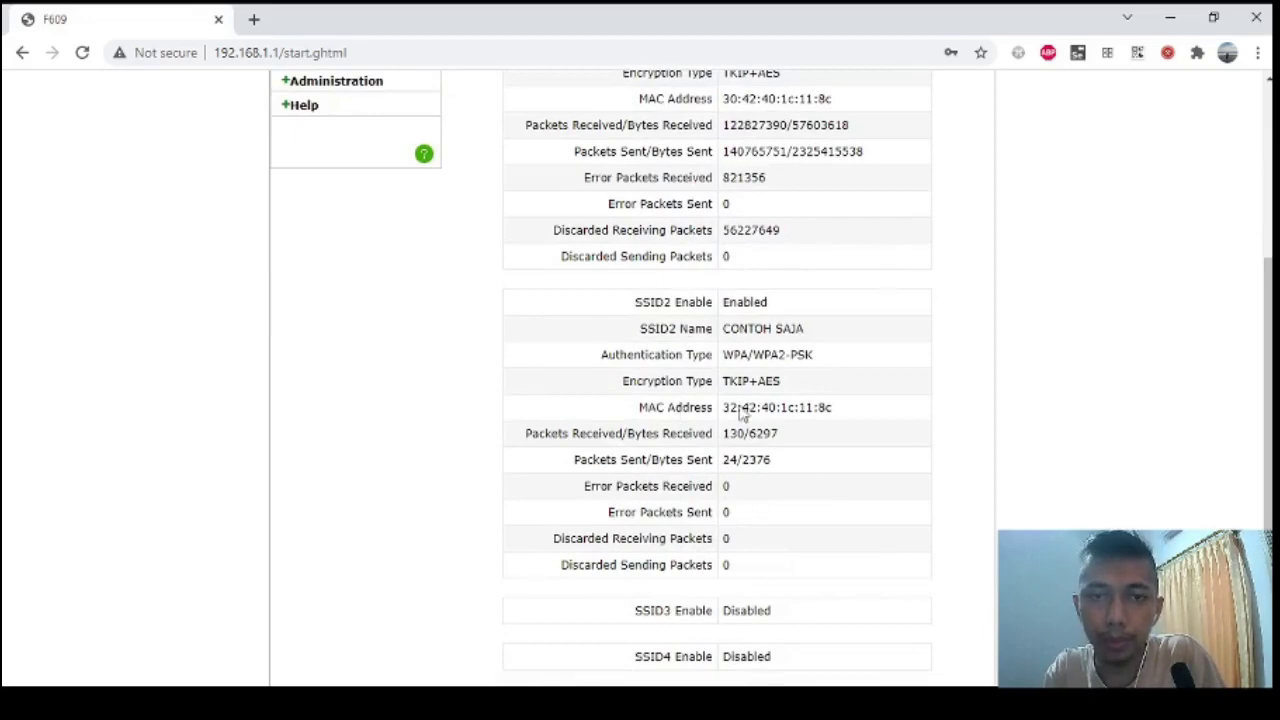
scroll(741, 414, "up", 3)
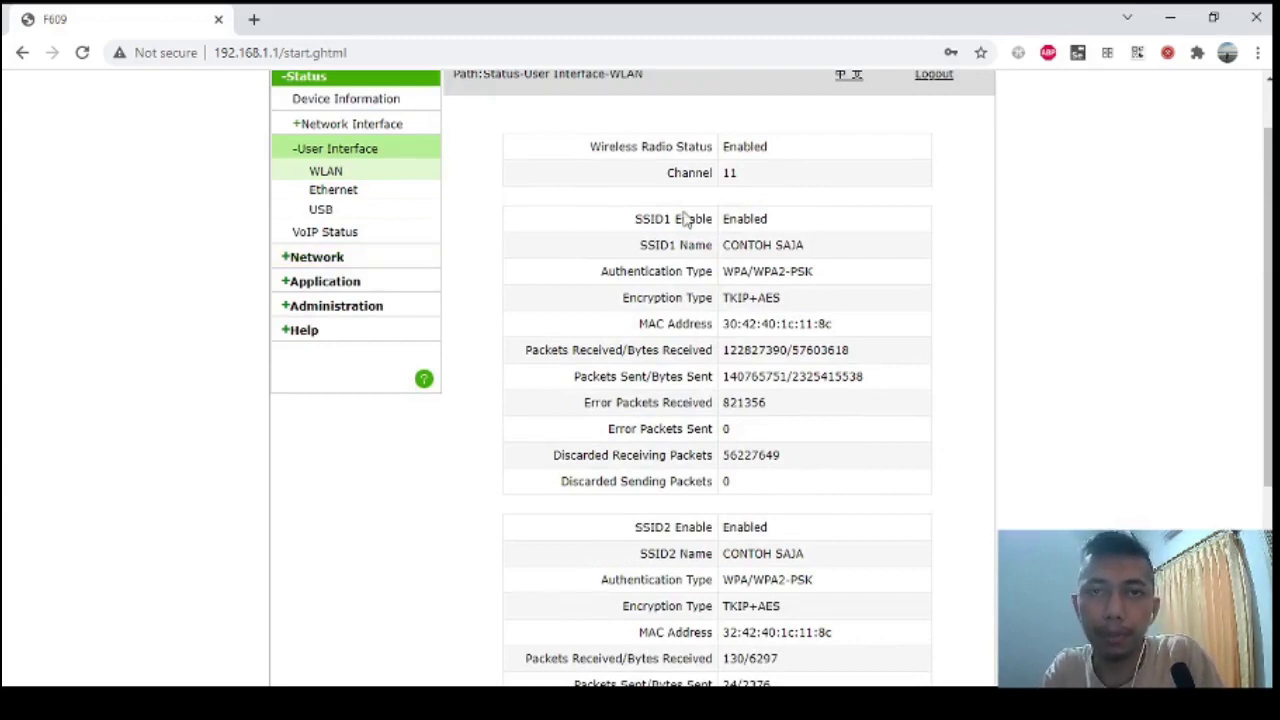
Open Network > LAN > DHCP Server, listing DNS servers 192.168.1.1, 1.1.1.1 and 8.8.8.8.
left_click(316, 257)
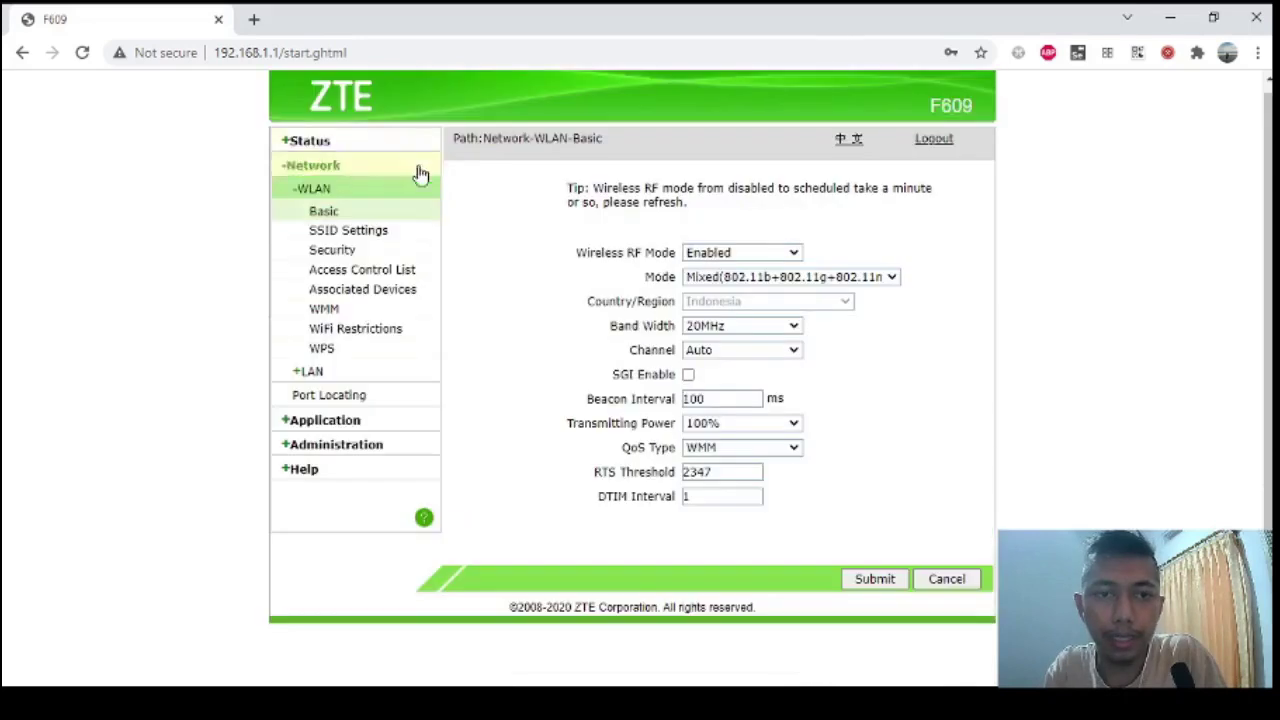
left_click(308, 375)
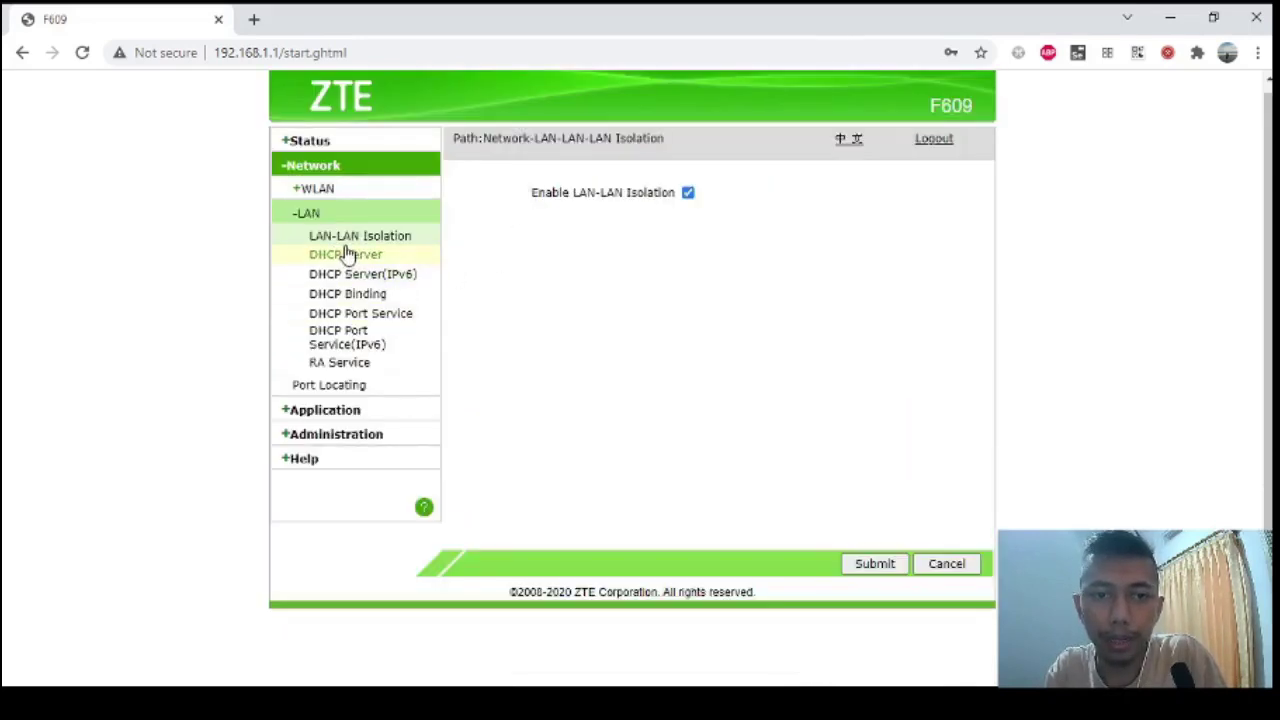
left_click(362, 257)
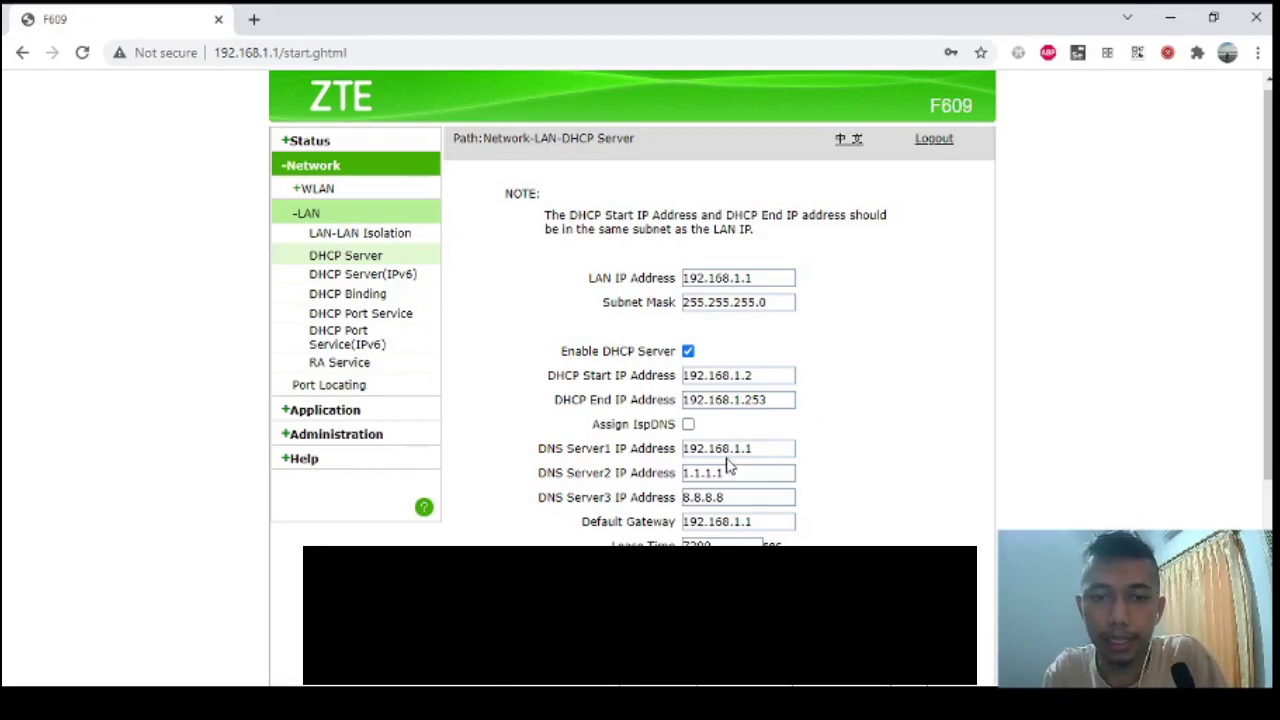
Set DNS Server1 to 1.1.1.1 and DNS Server2 to 192.168.1.1.
left_click_drag(758, 450, 684, 452)
key("ctrl+c")
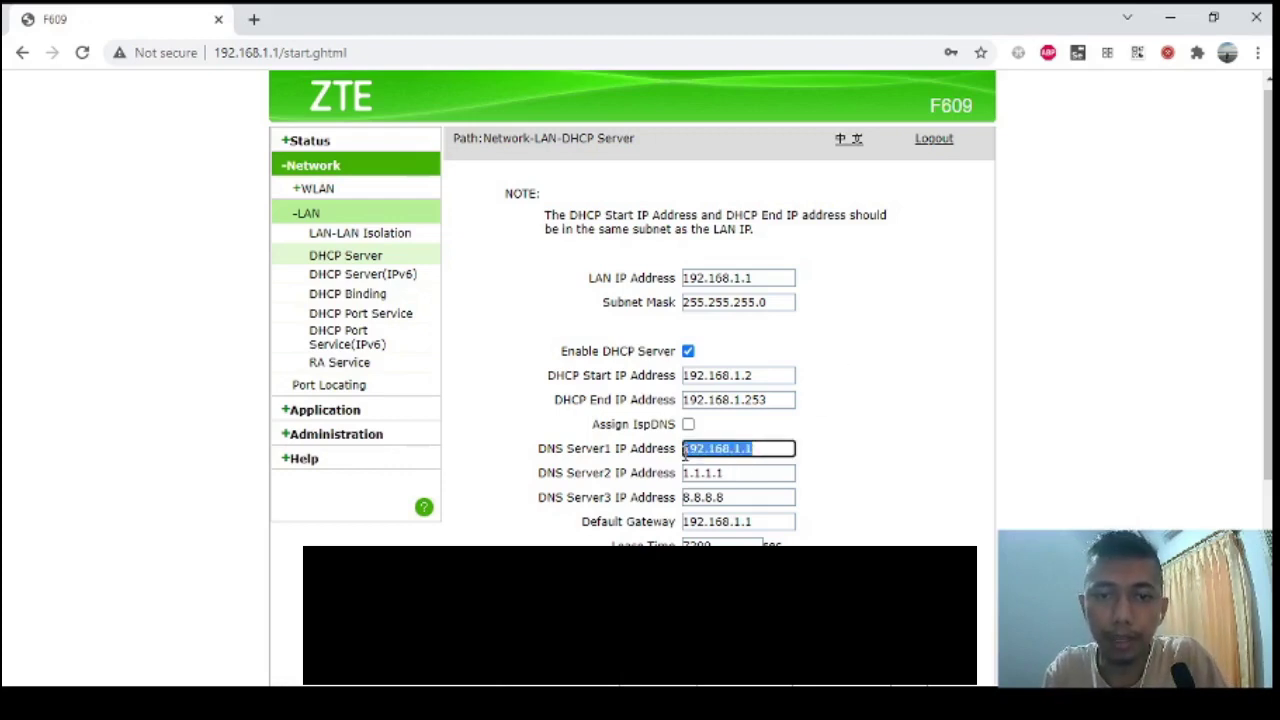
key("BackSpace")
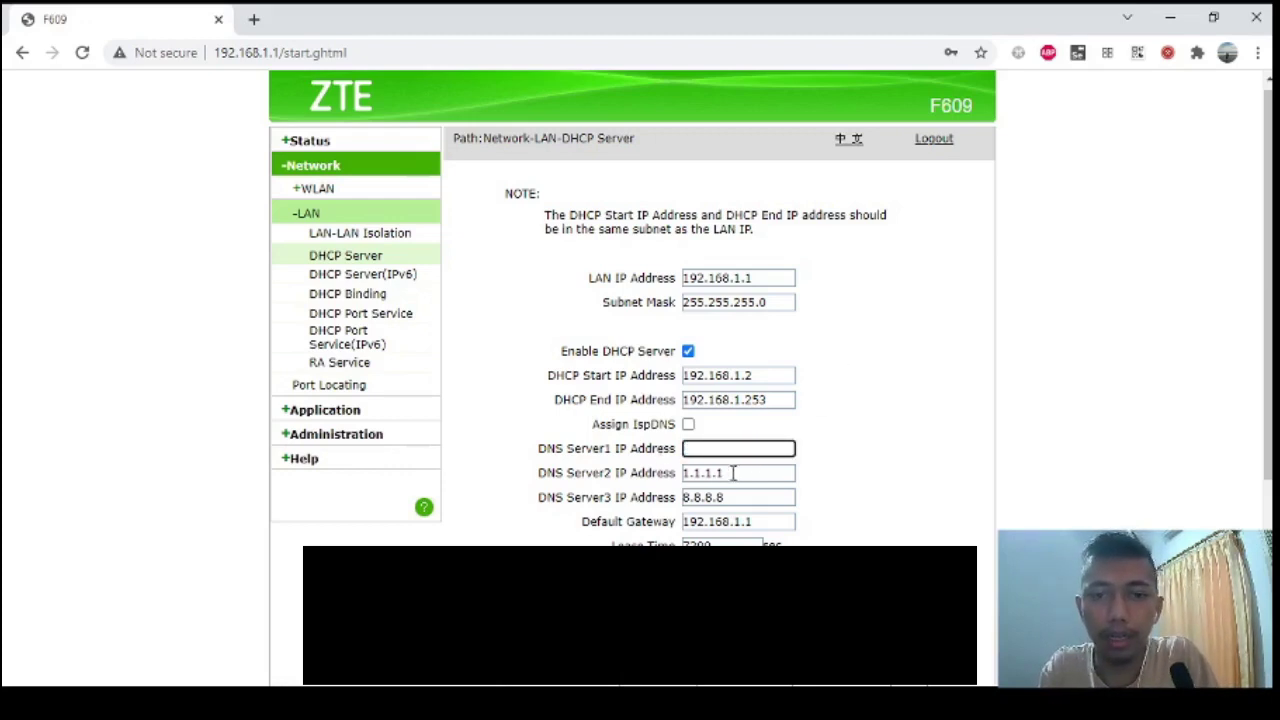
type("1.1.1.")
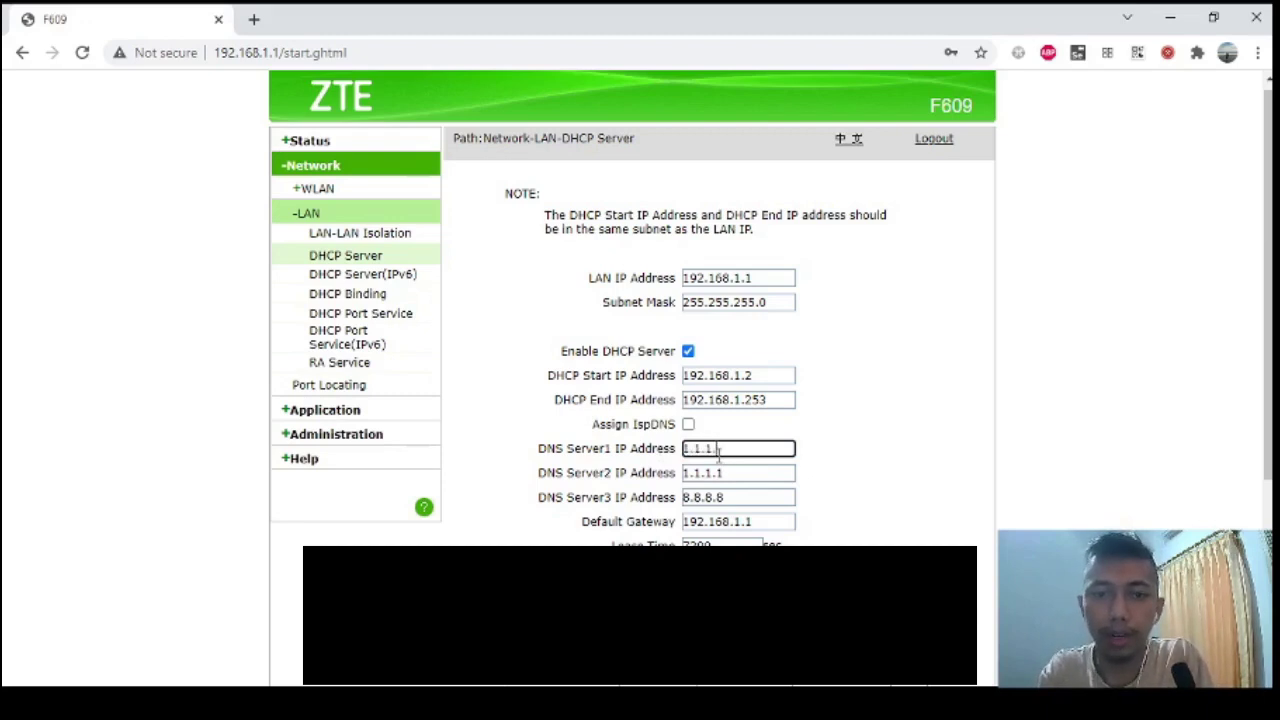
type("1")
left_click(736, 475)
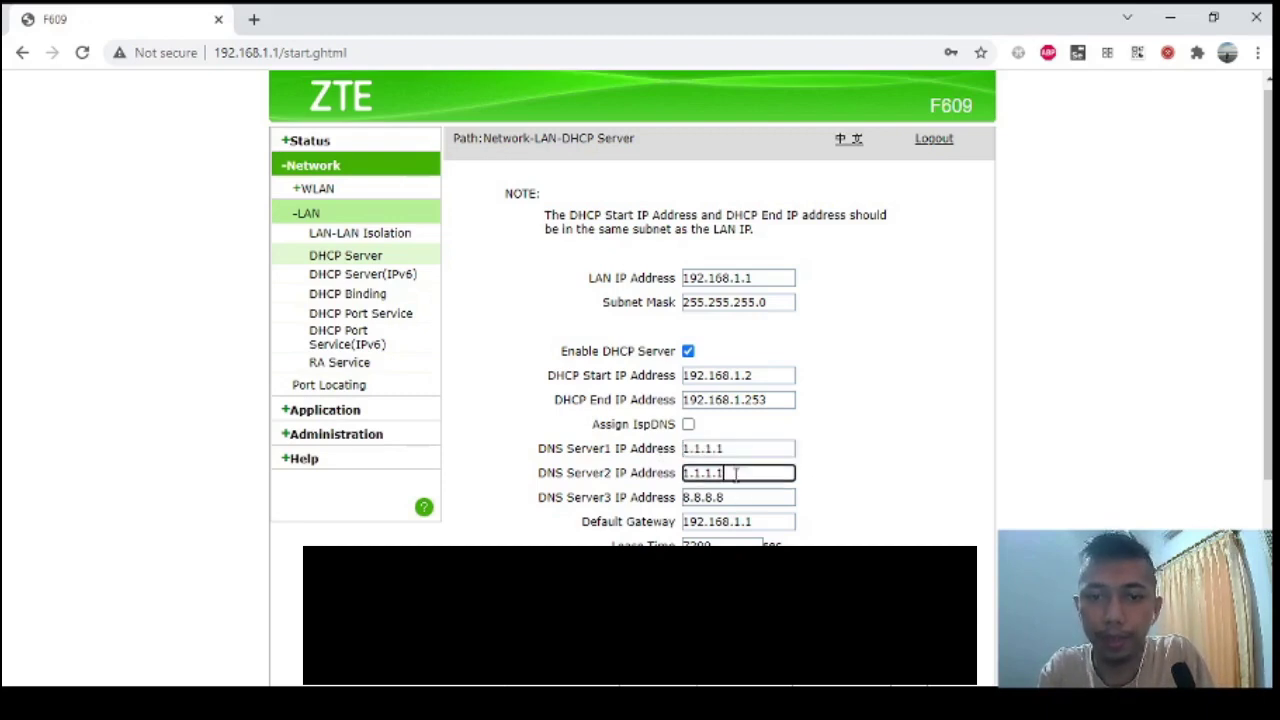
left_click_drag(736, 475, 685, 474)
key("ctrl+v")
left_click(721, 446)
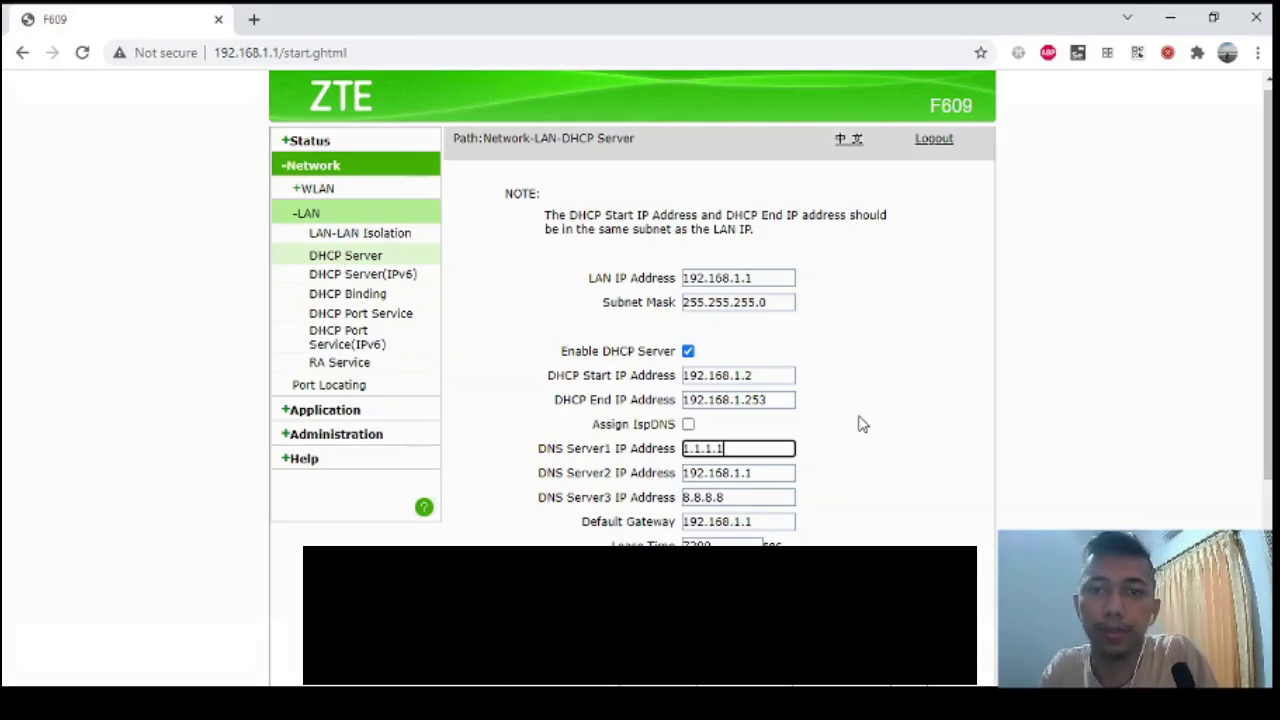
Submit the DHCP server settings and scroll to review the saved DNS addresses.
scroll(1043, 377, "down", 3)
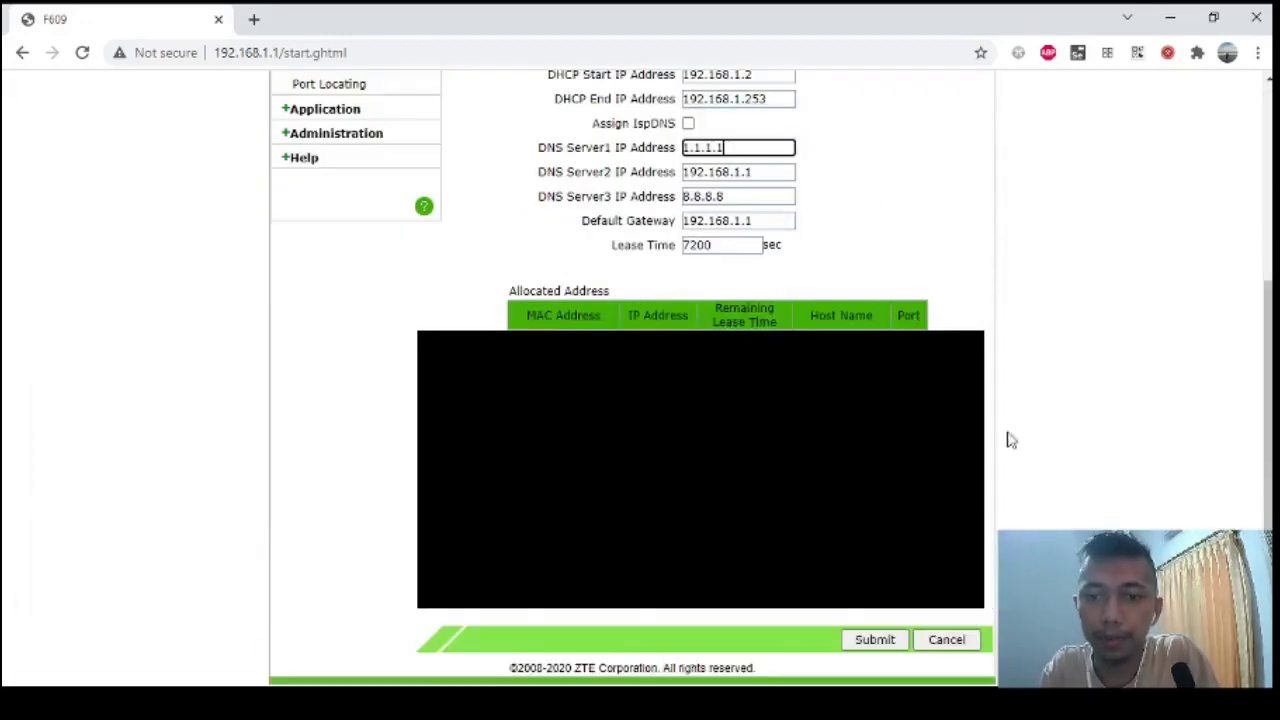
left_click(874, 639)
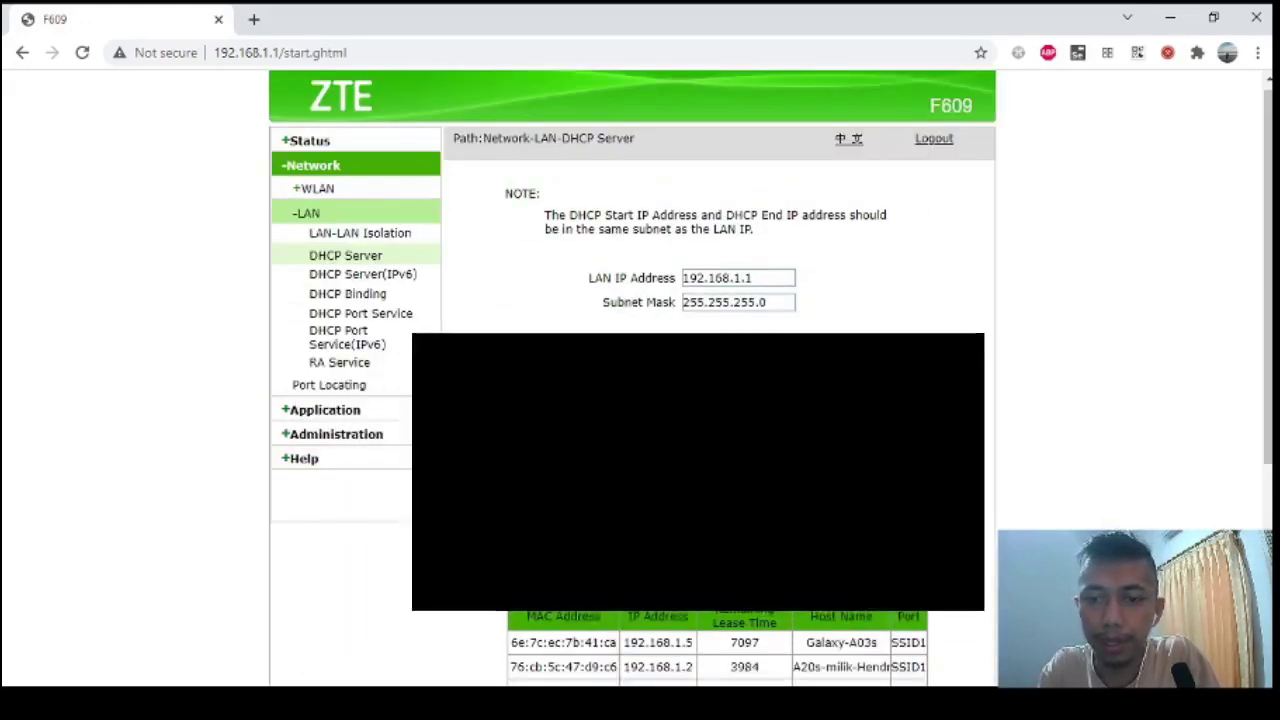
scroll(988, 414, "down", 3)
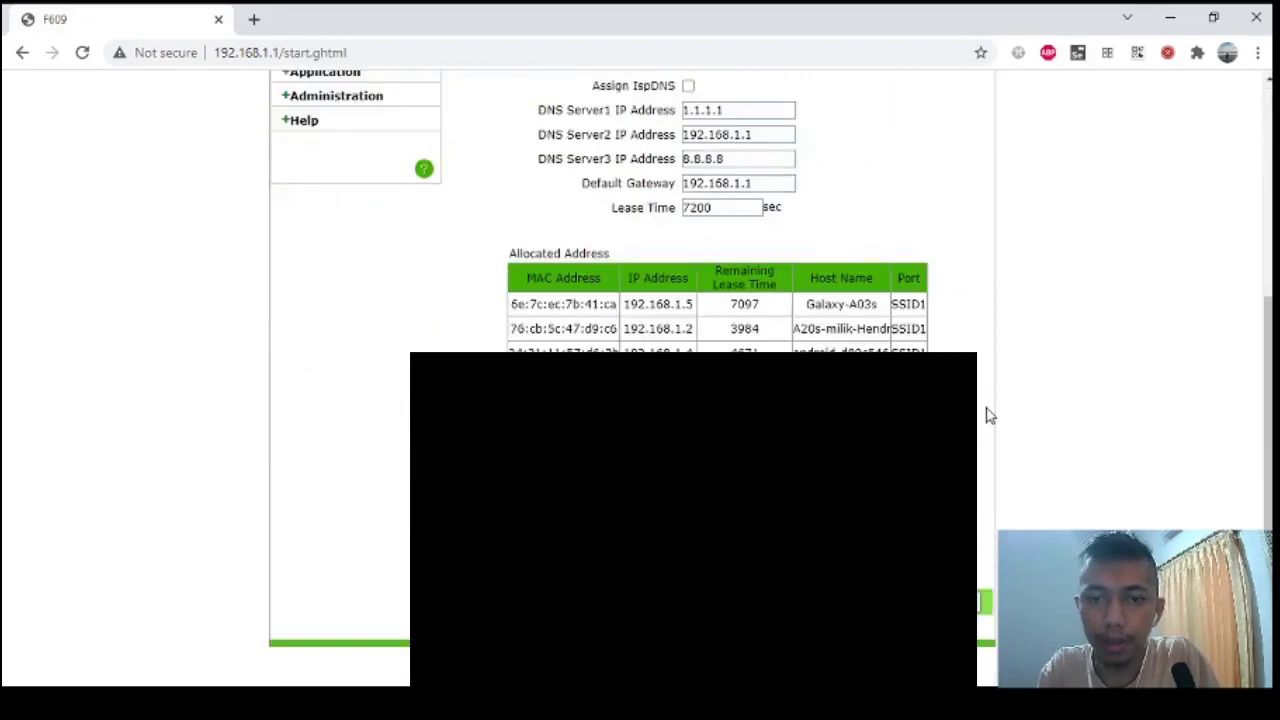
scroll(988, 414, "up", 3)
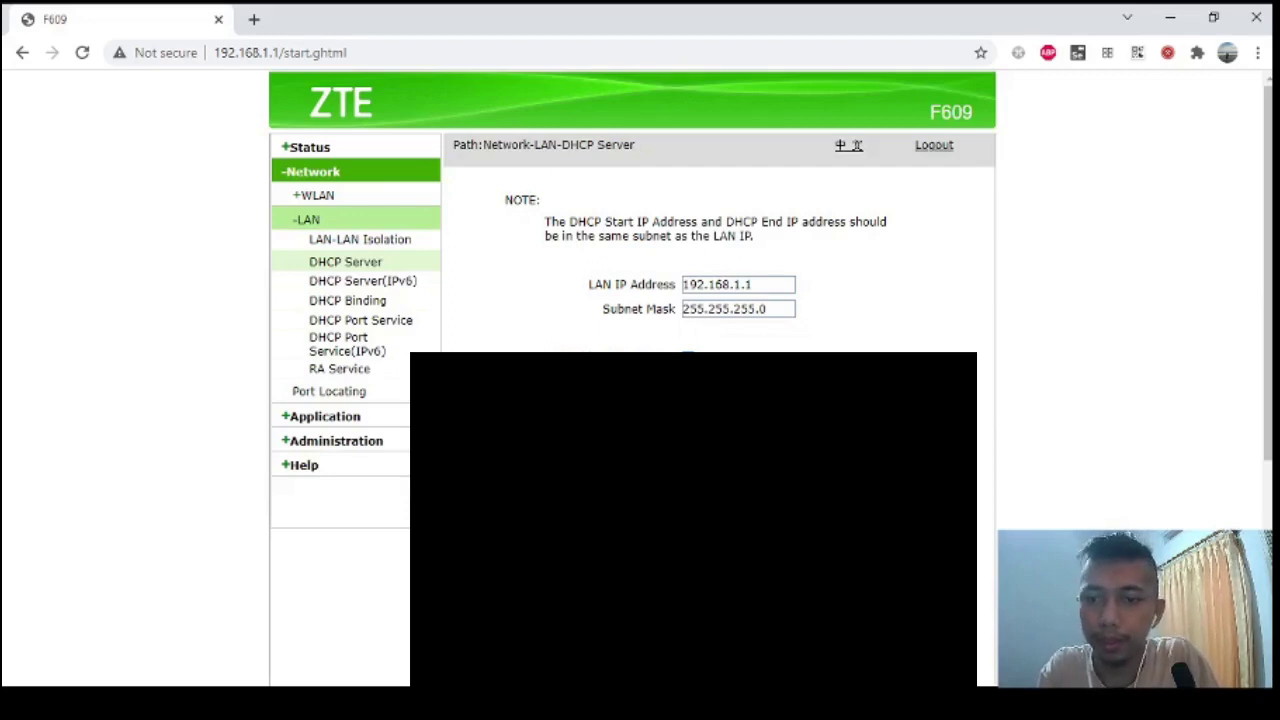
scroll(633, 380, "down", 2)
scroll(633, 250, "up", 2)
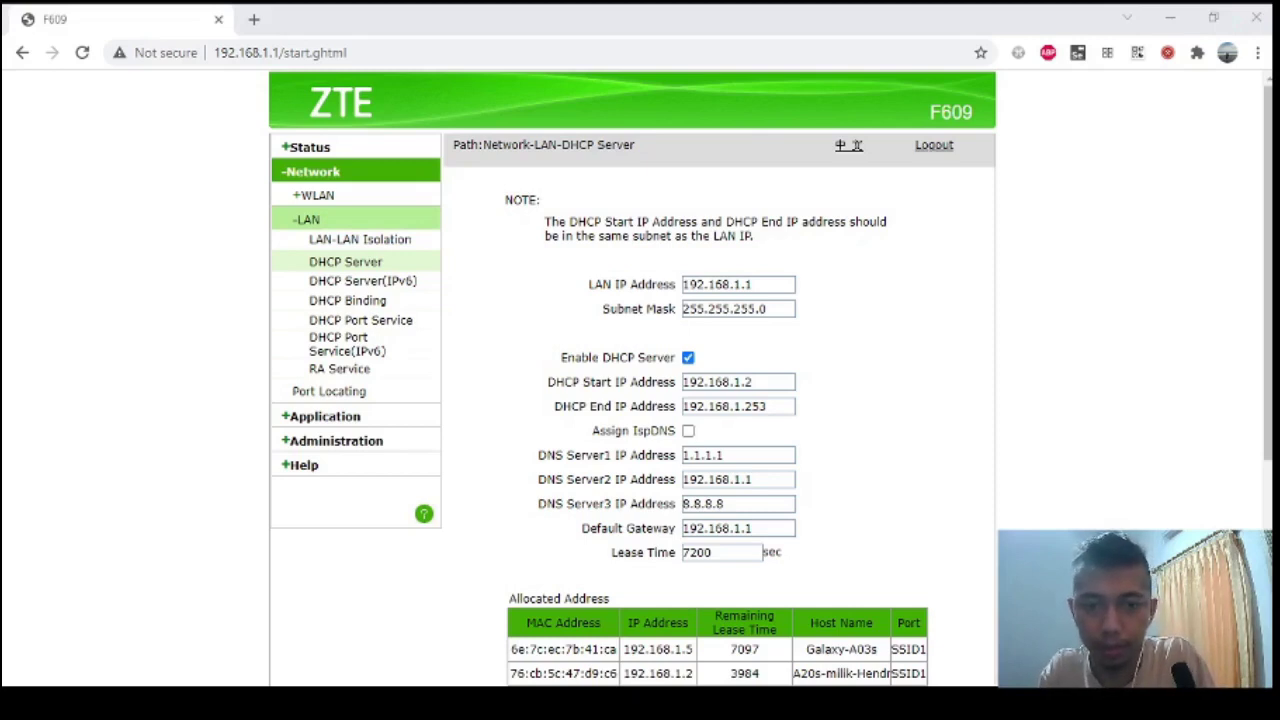
left_click(1043, 180)
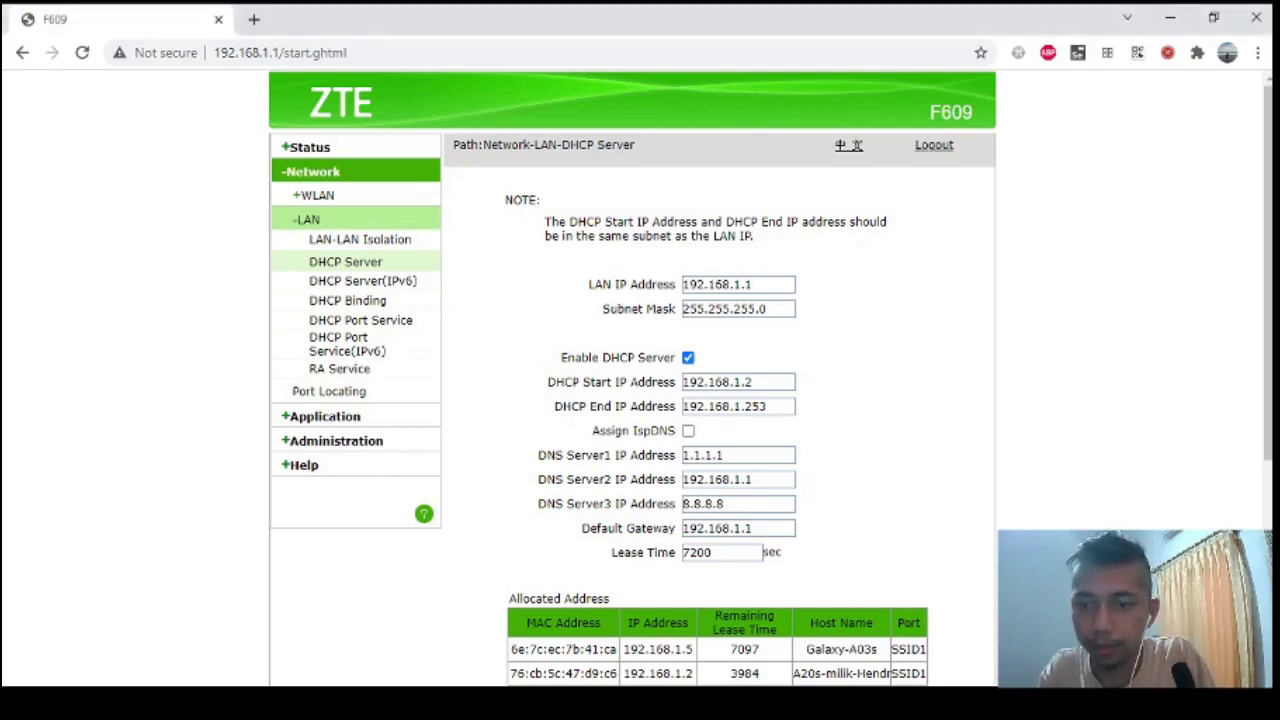
key("alt+Tab")
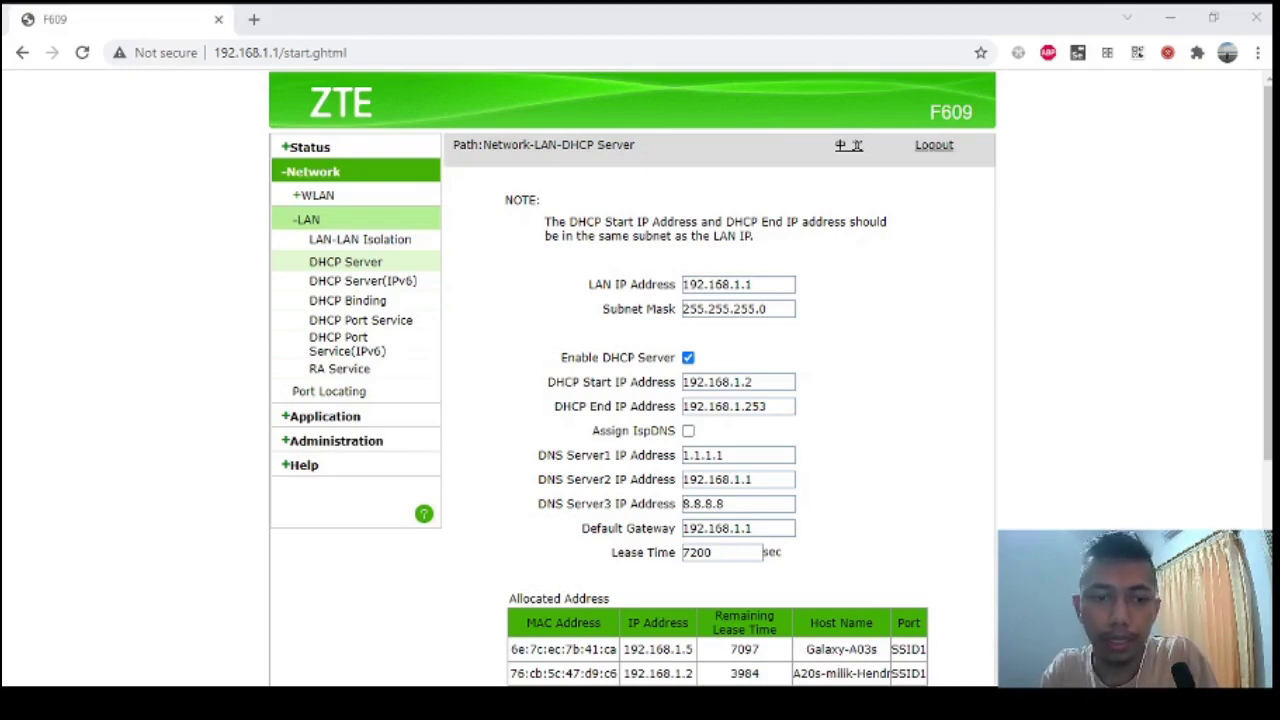
left_click(357, 563)
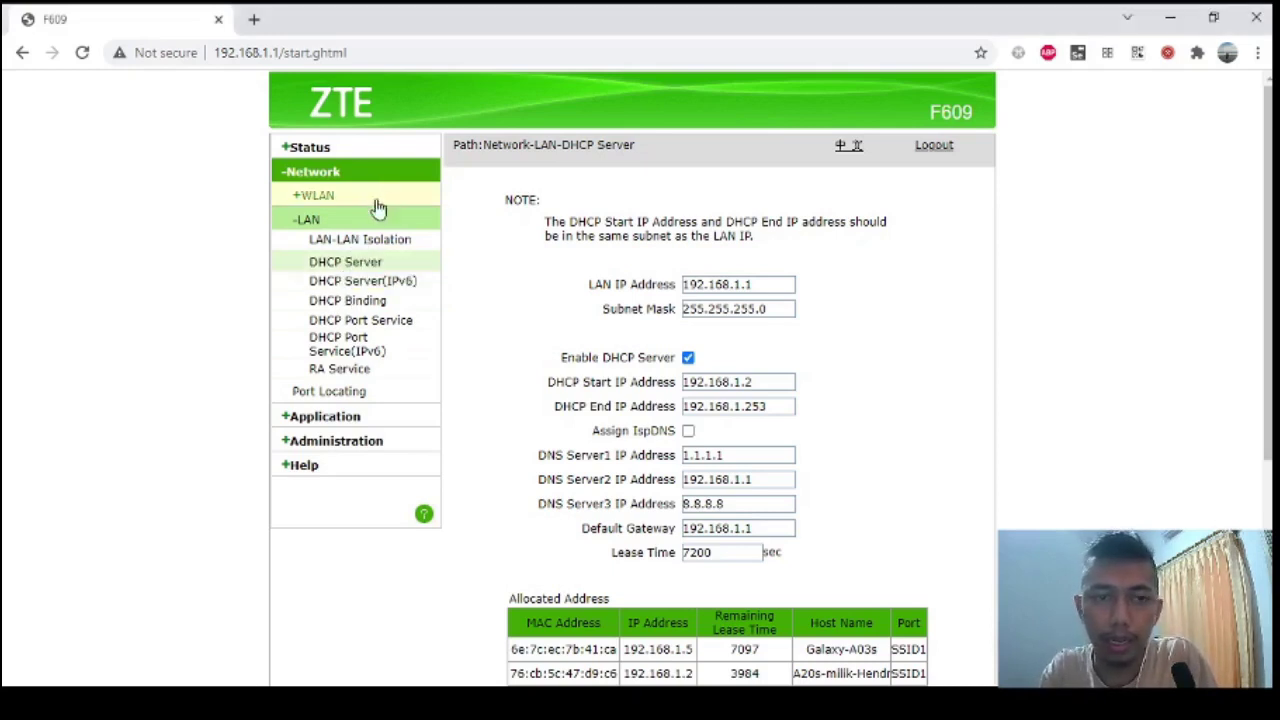
Acknowledge the session-timeout alert and log back in with the router username and password.
left_click(308, 446)
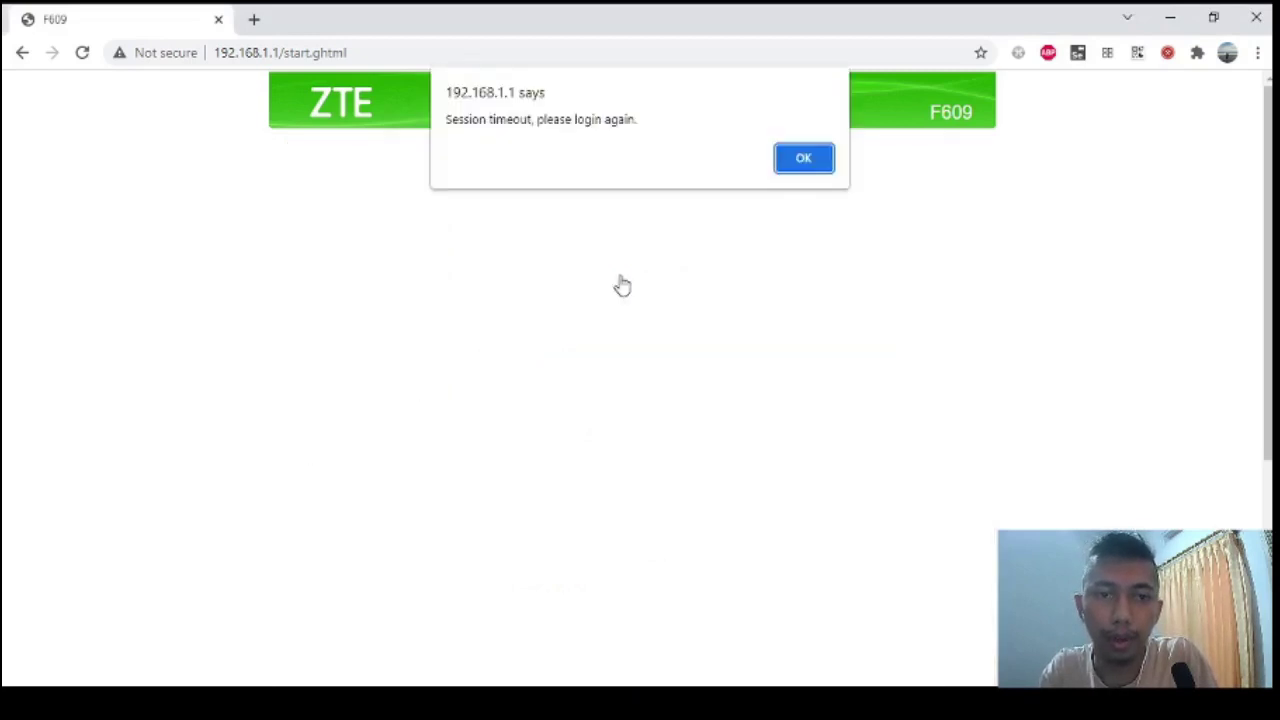
left_click(800, 160)
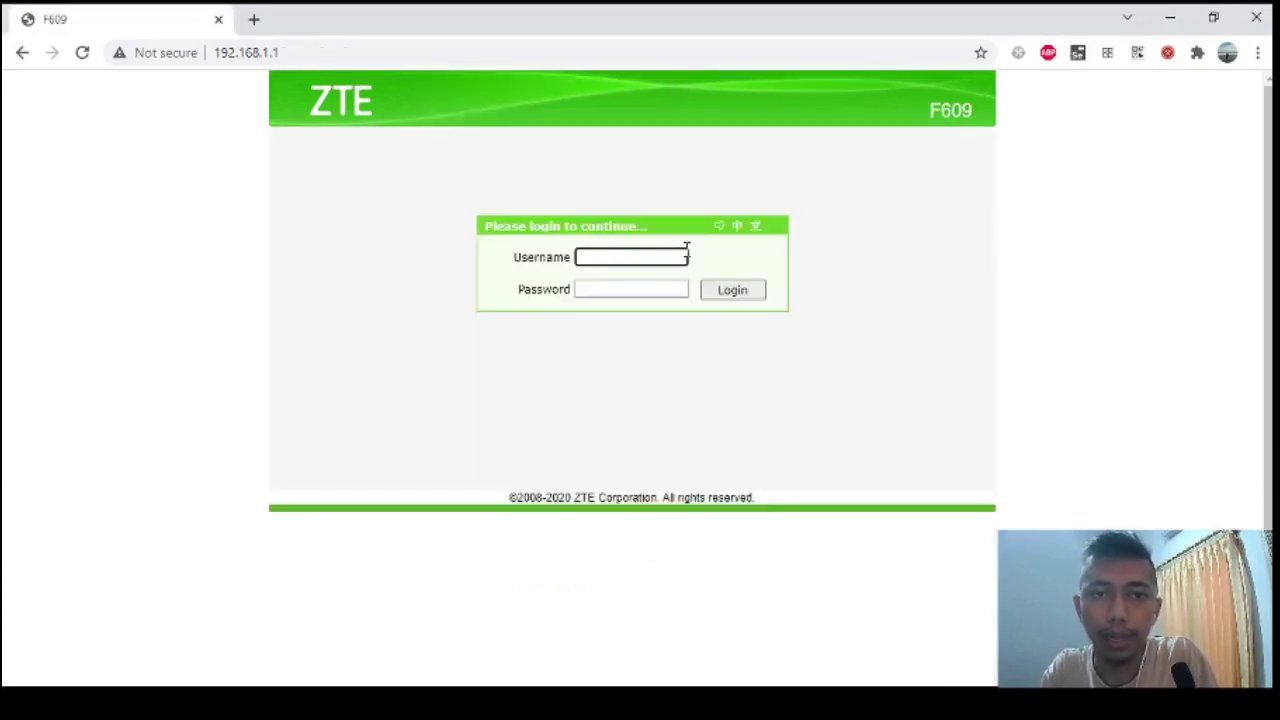
key("Tab")
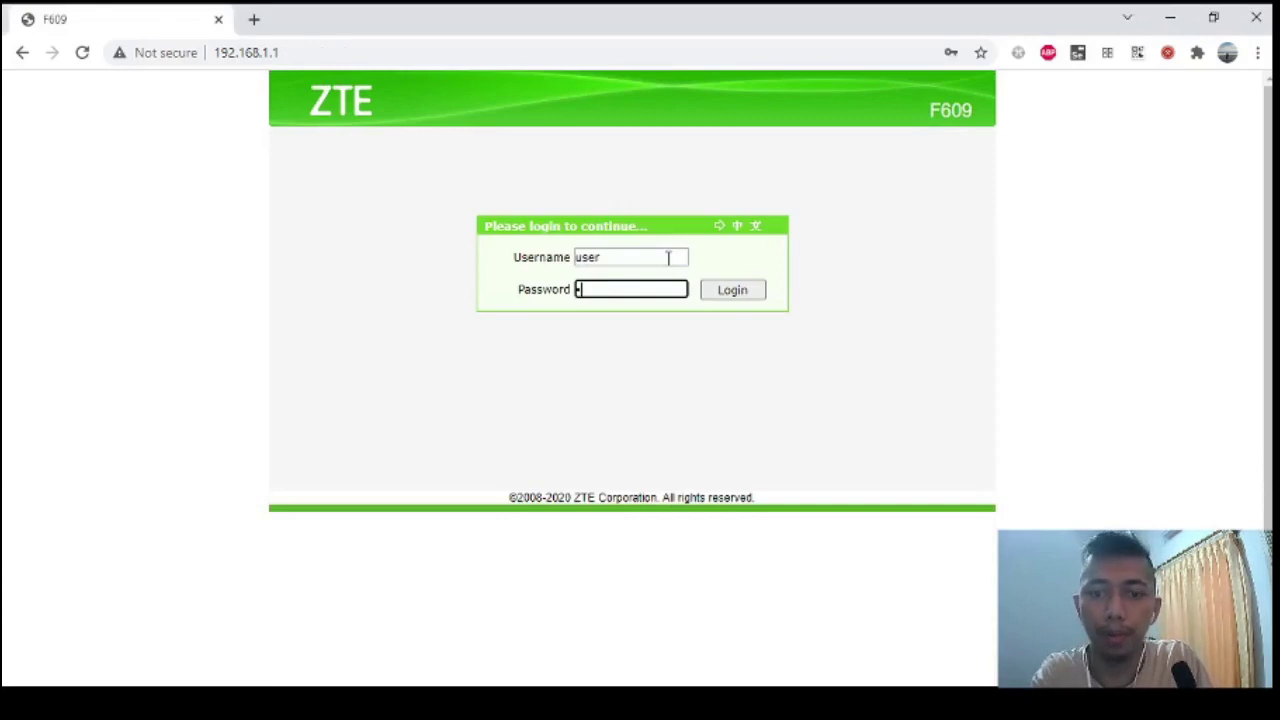
key("Return")
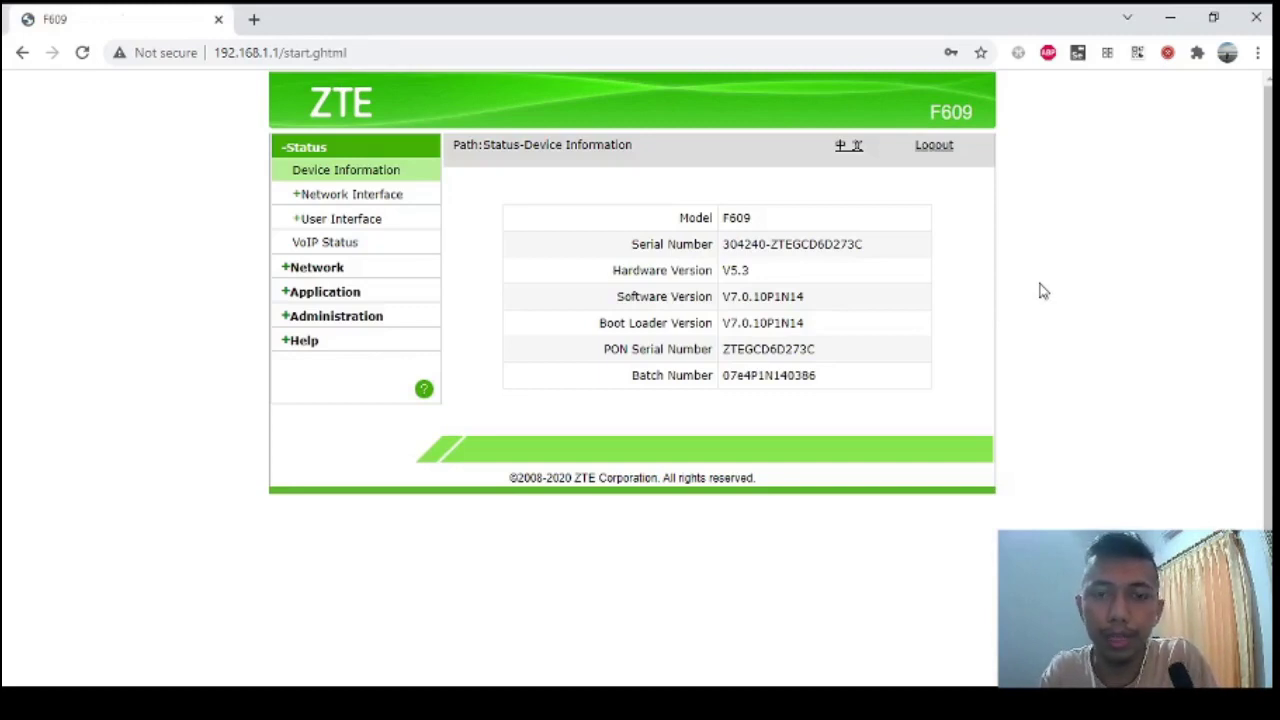
Reboot the router from Administration > System Management and confirm the restart.
left_click(314, 344)
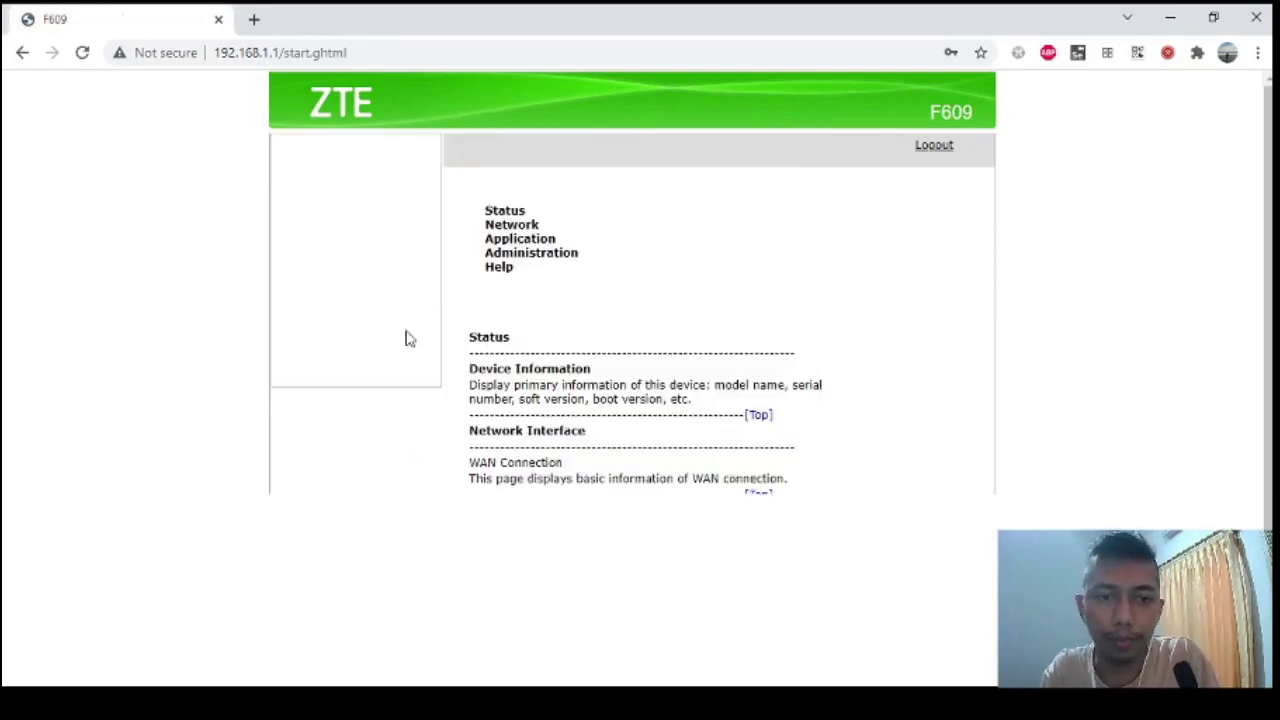
left_click(305, 221)
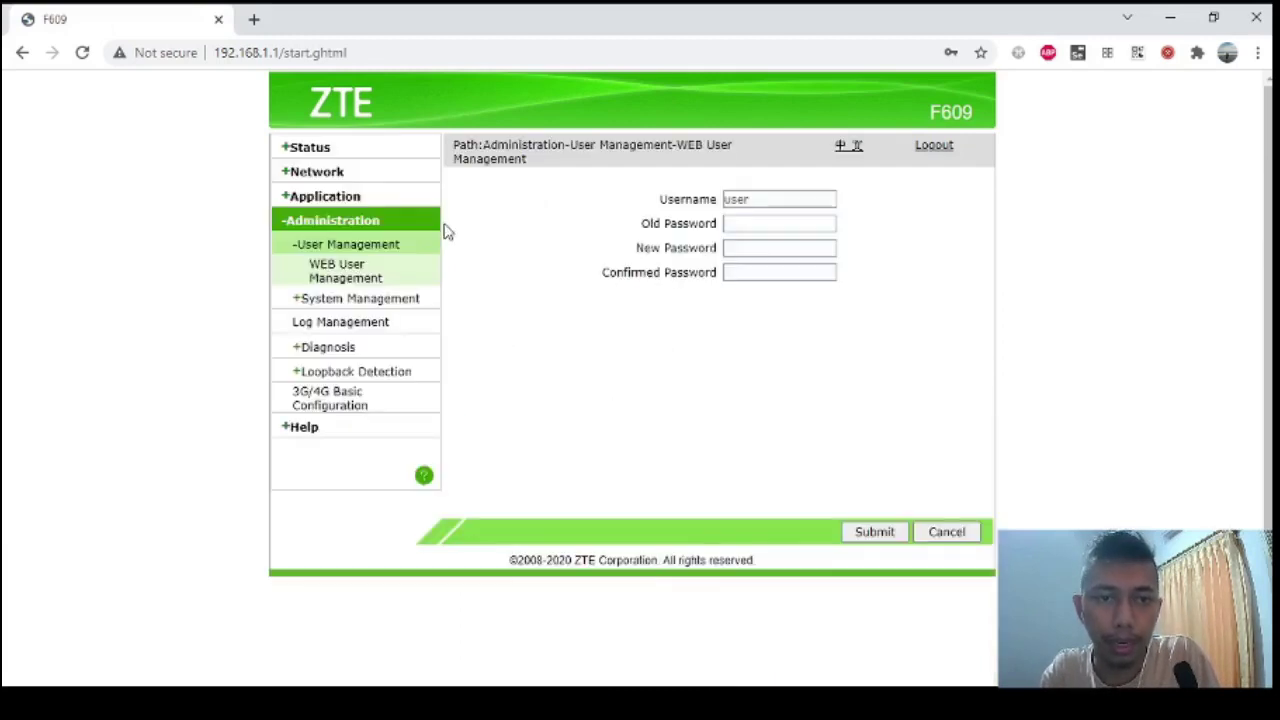
left_click(371, 297)
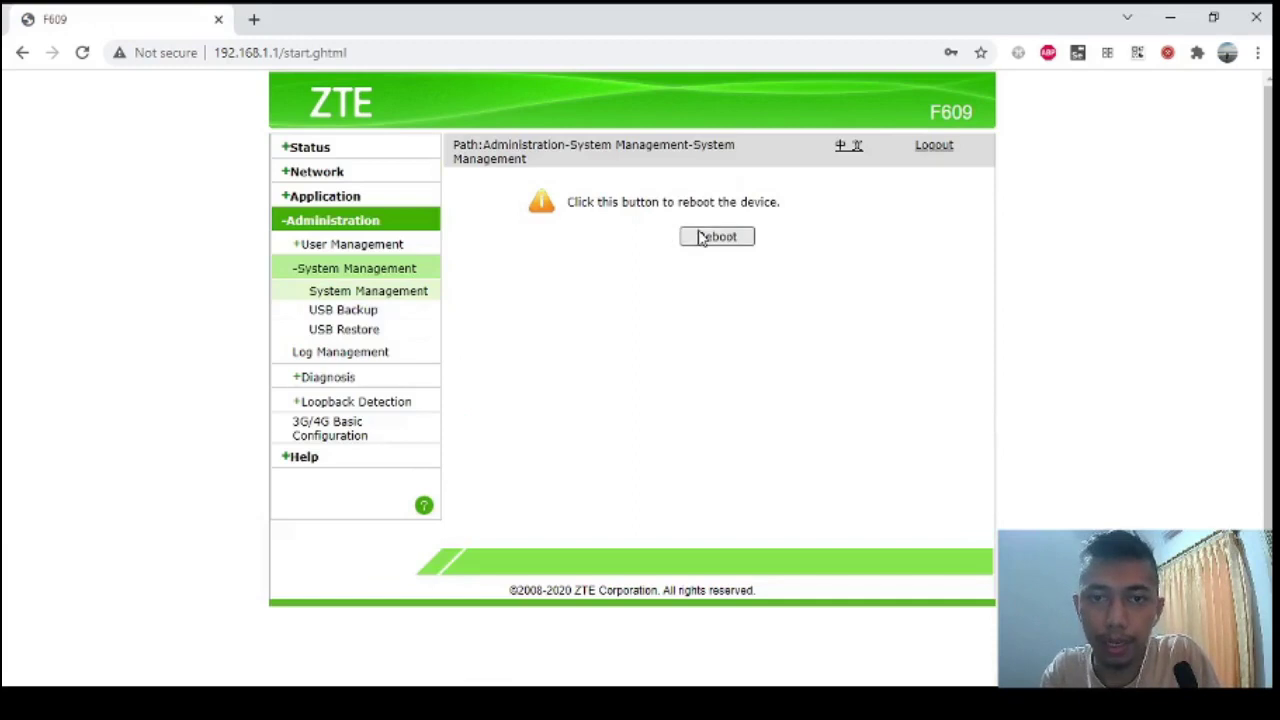
left_click(700, 237)
left_click(562, 341)
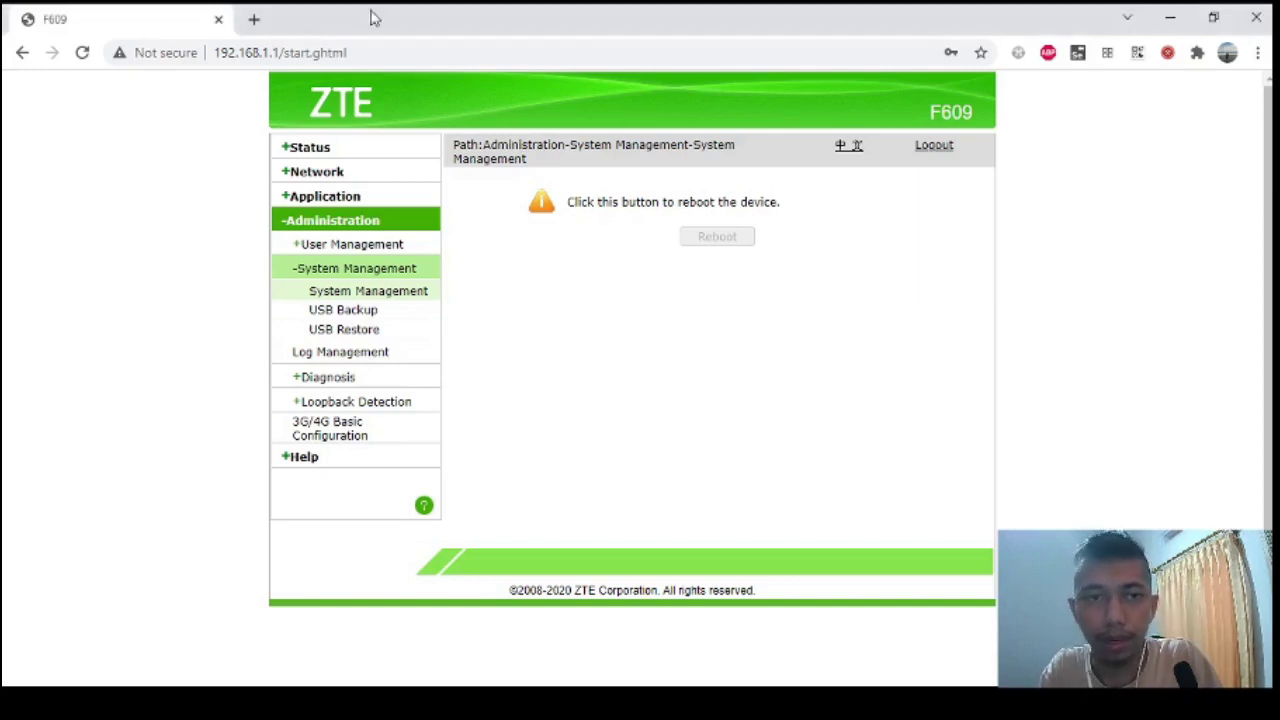
Reload the router page, dismiss the timeout alert, and log in with the username and password.
left_click(327, 56)
key("Return")
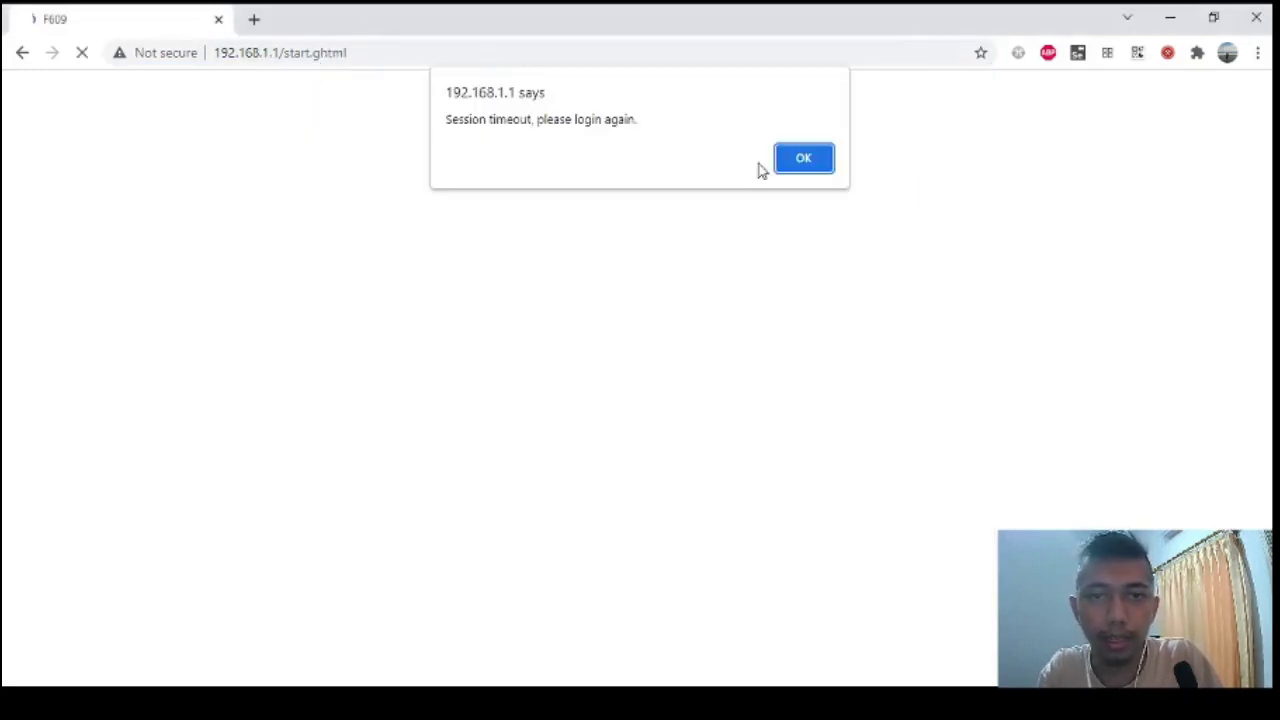
left_click(818, 166)
type("user")
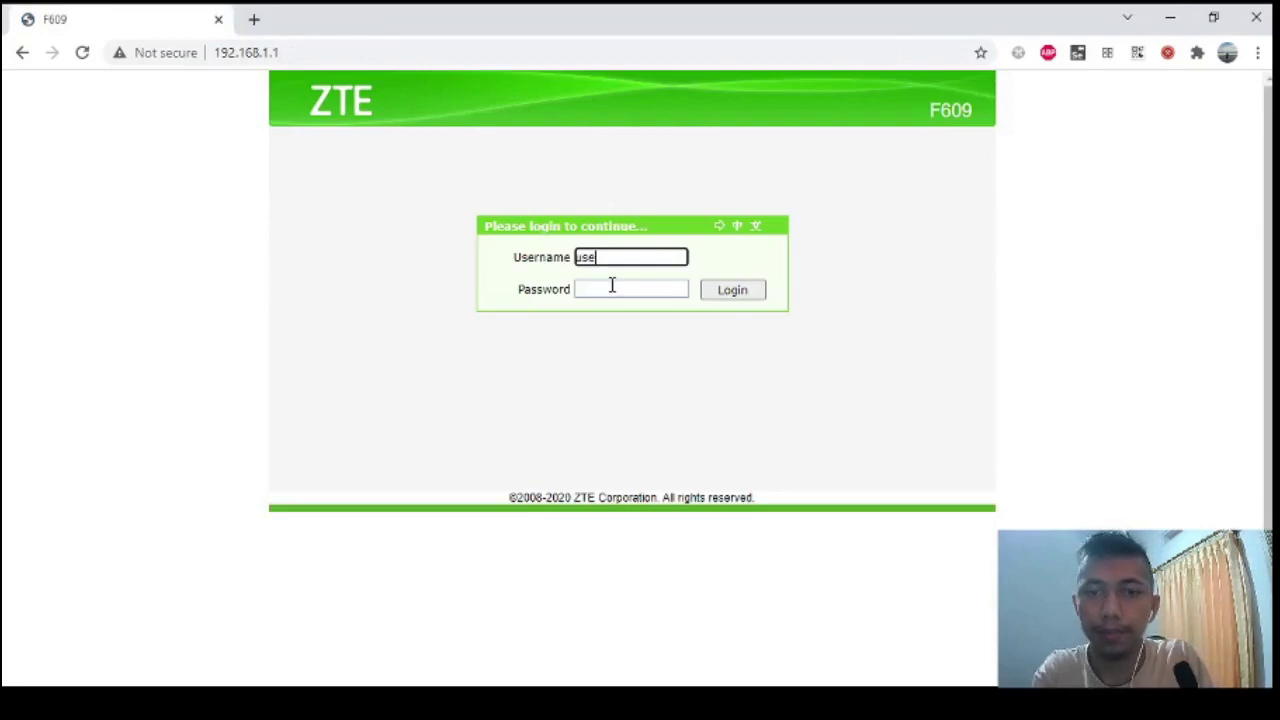
left_click(612, 287)
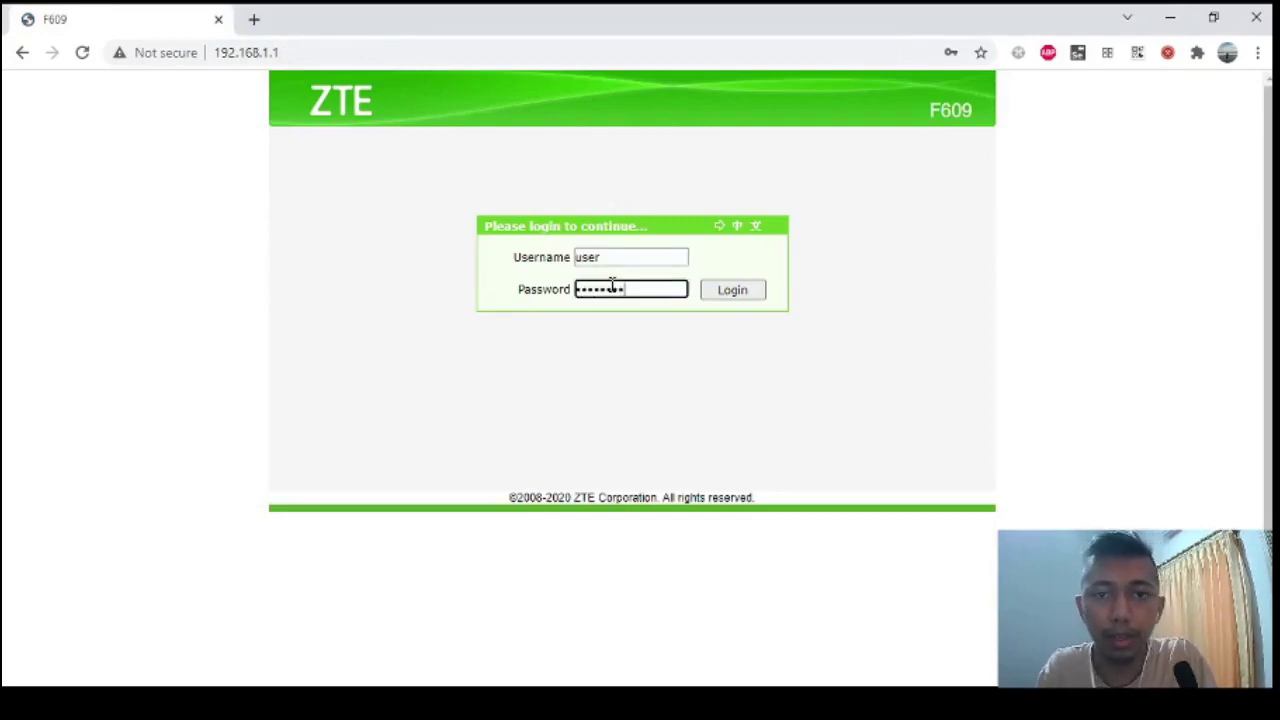
key("Return")
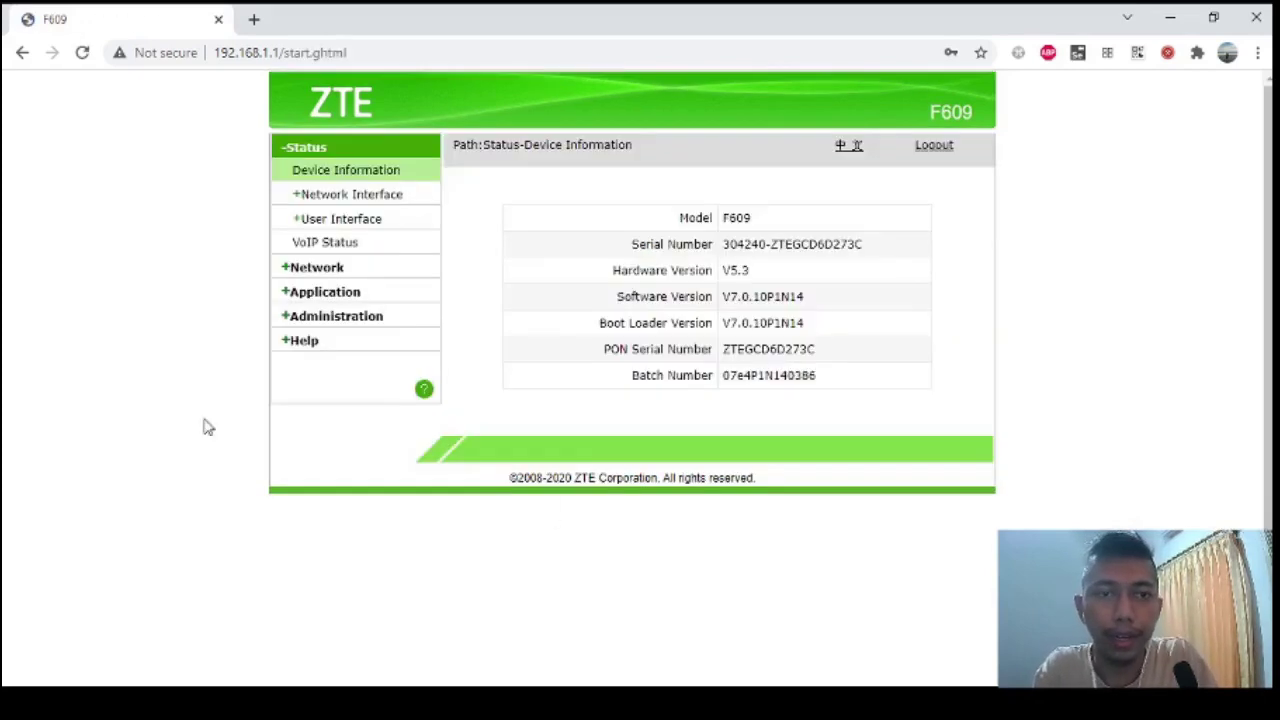
left_click(401, 197)
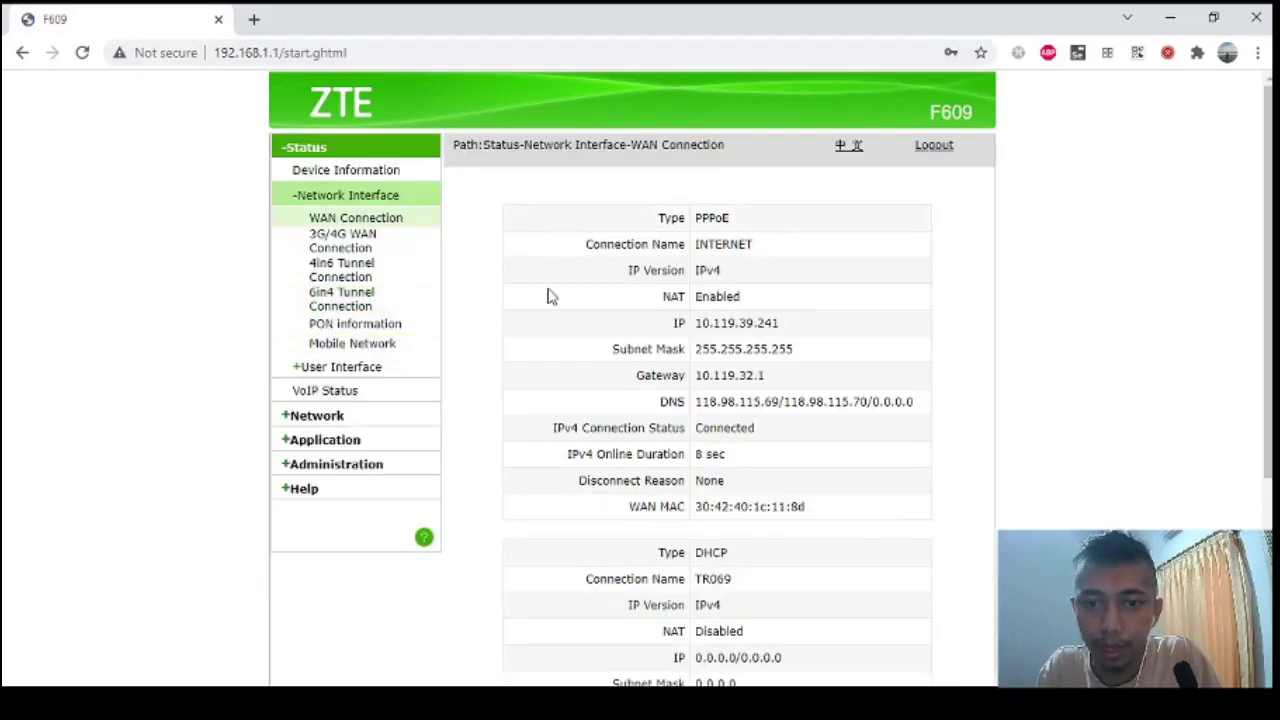
scroll(549, 294, "down", 2)
scroll(549, 294, "up", 2)
scroll(549, 296, "down", 1)
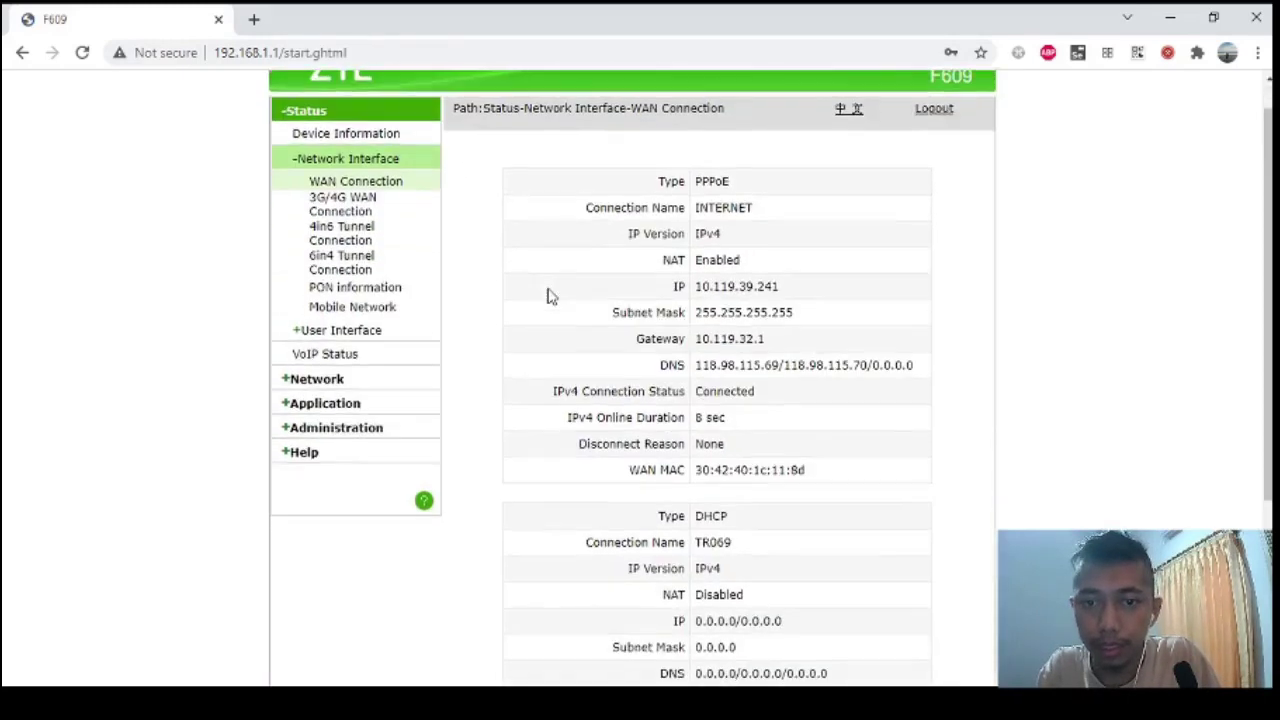
scroll(549, 296, "down", 1)
scroll(549, 296, "up", 2)
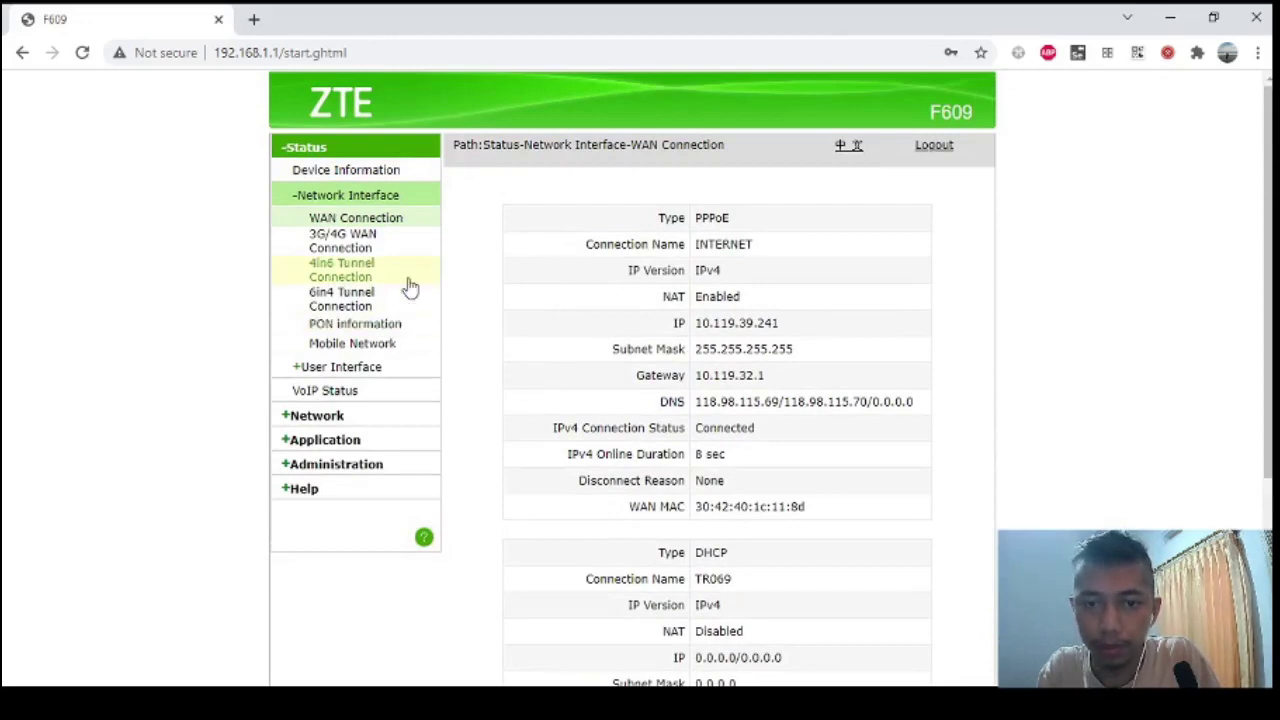
left_click(352, 370)
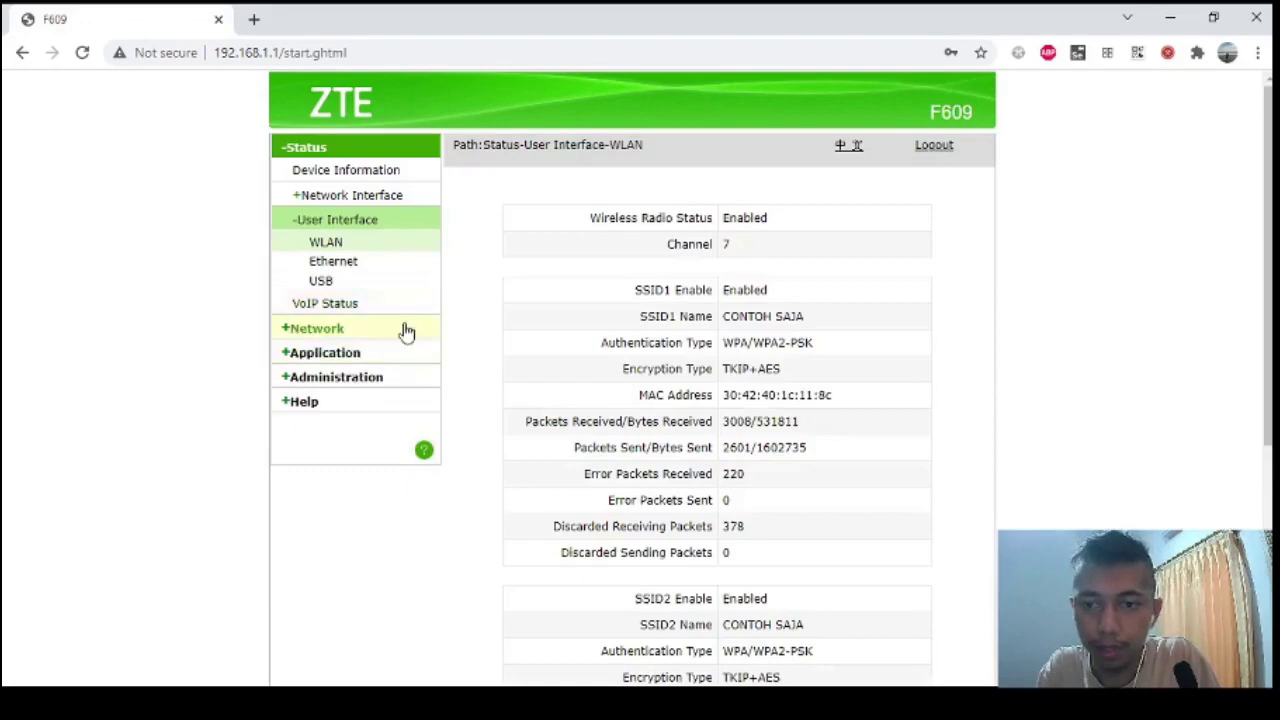
scroll(660, 362, "down", 2)
scroll(660, 362, "up", 2)
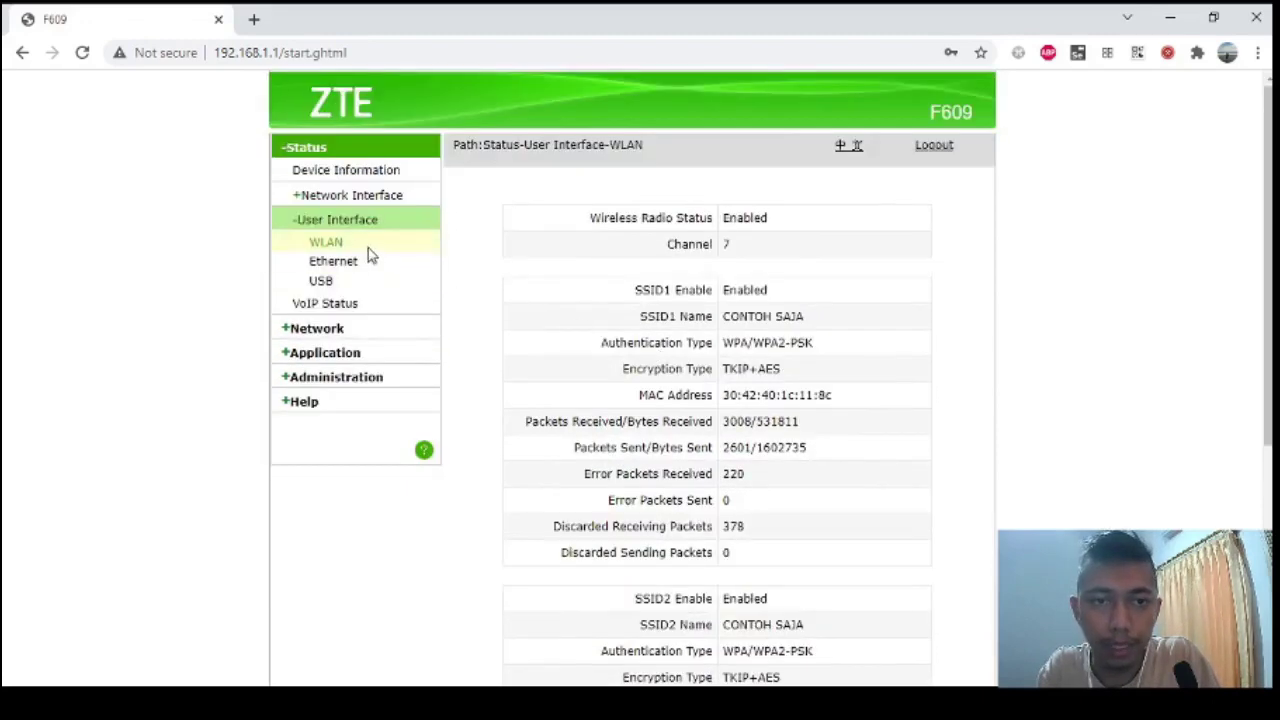
scroll(683, 286, "down", 2)
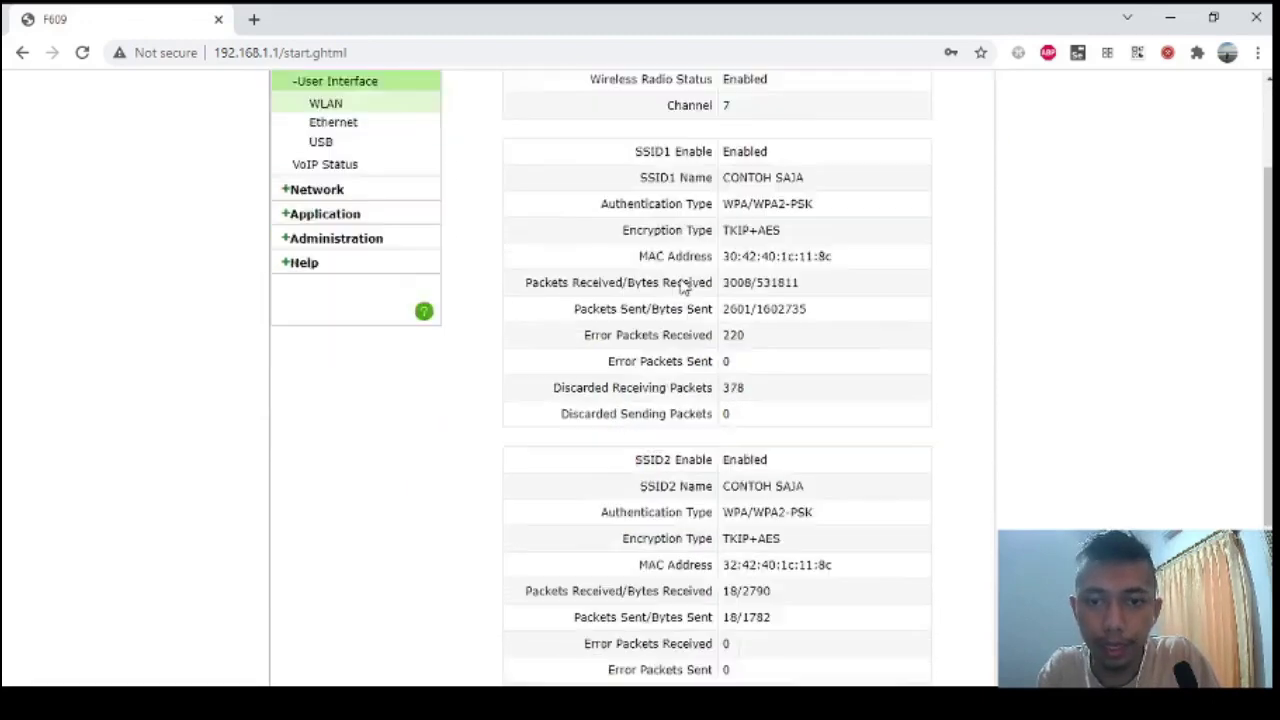
scroll(683, 286, "down", 2)
scroll(683, 286, "up", 4)
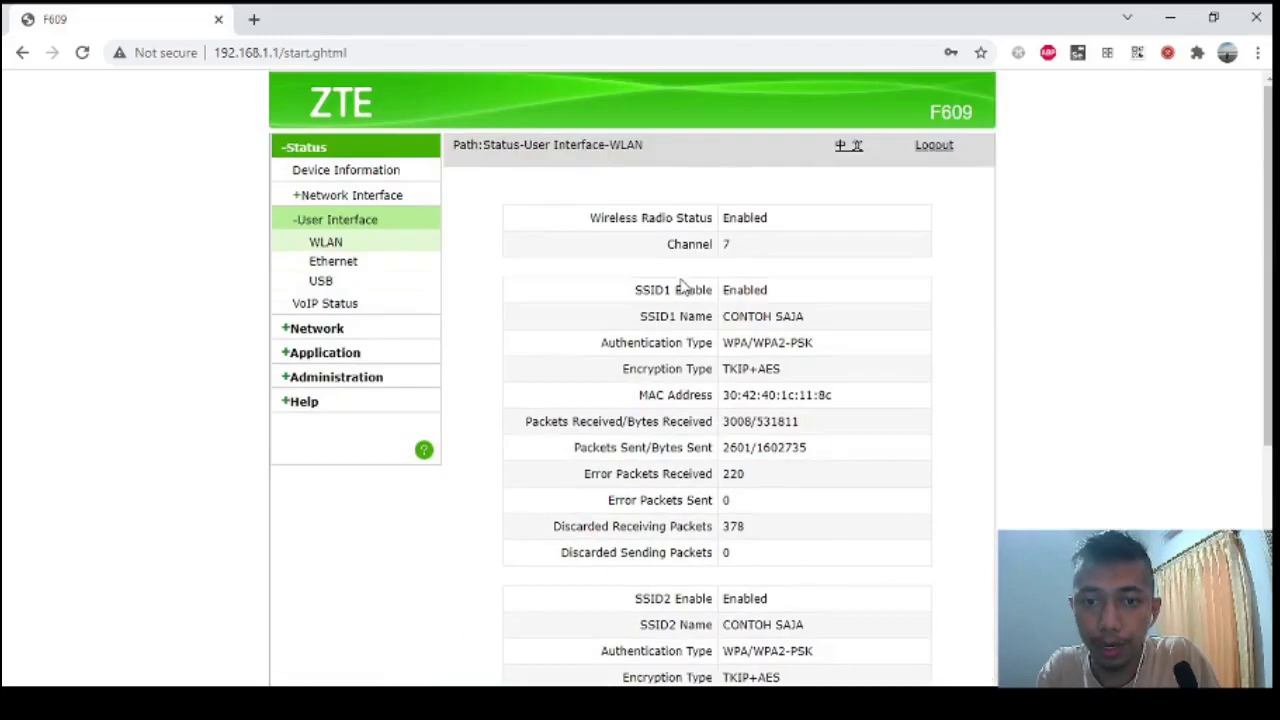
scroll(690, 285, "down", 3)
scroll(697, 280, "up", 2)
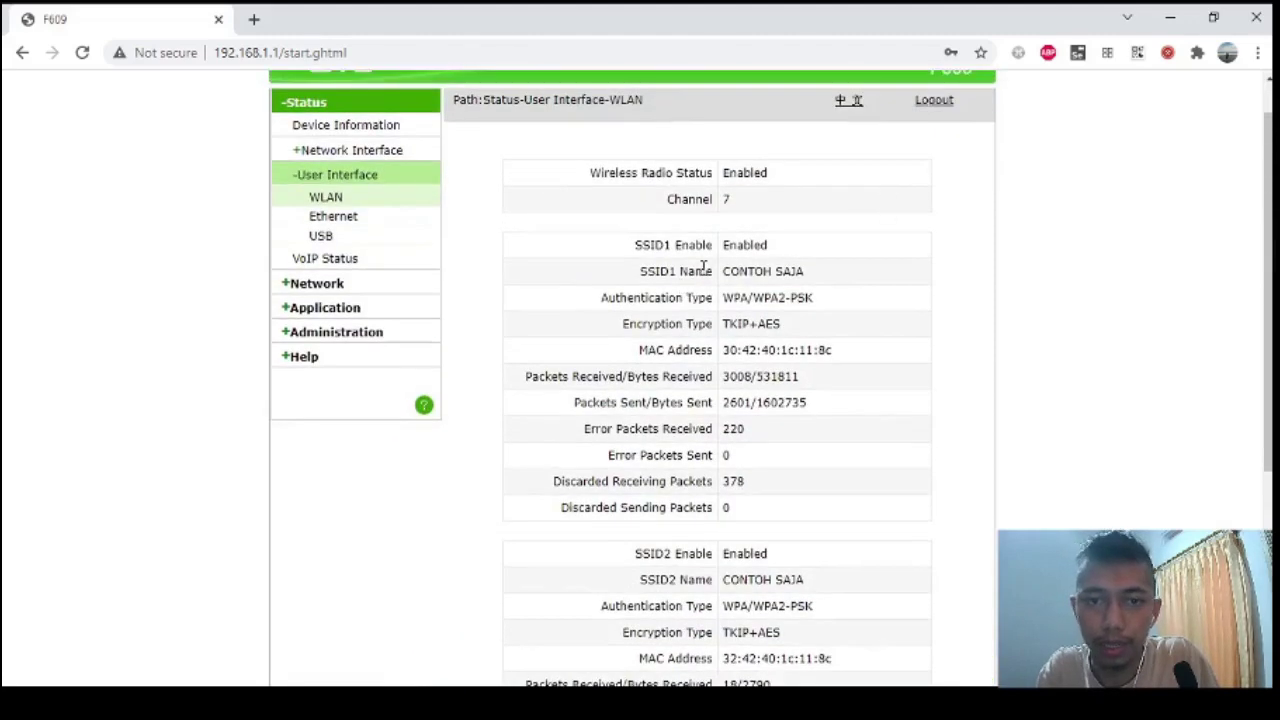
left_click_drag(746, 271, 773, 271)
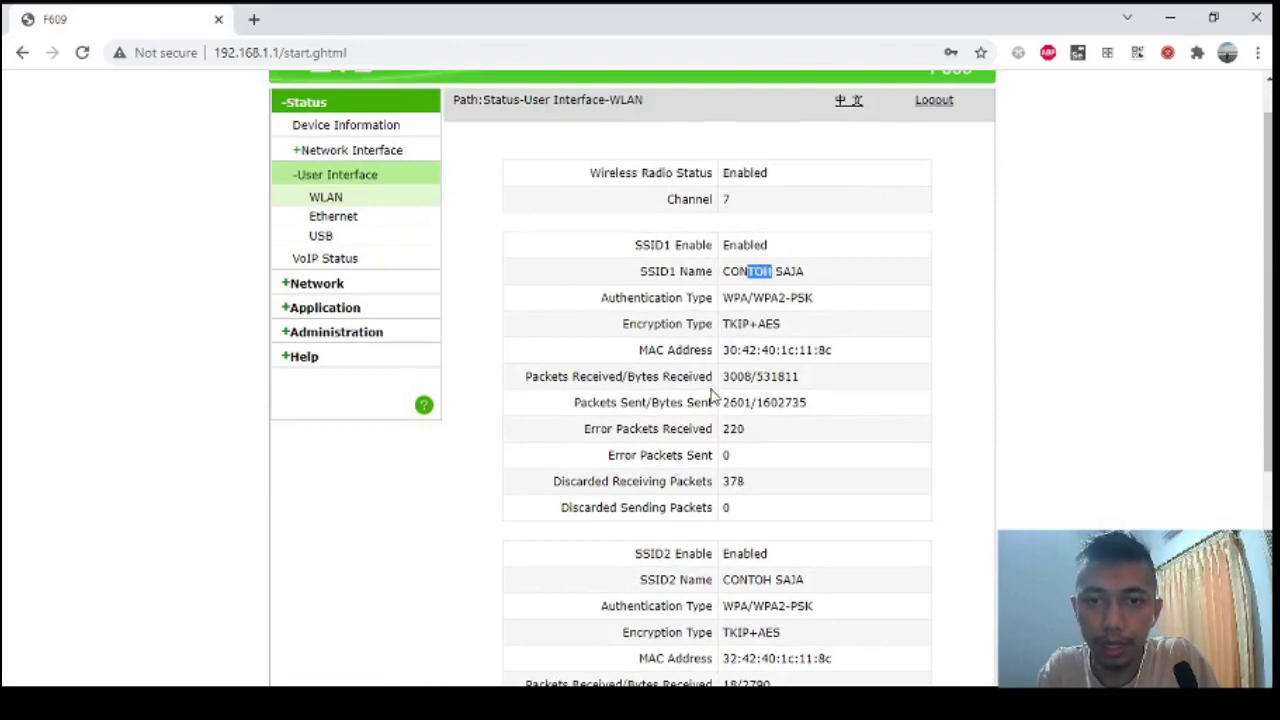
scroll(712, 397, "down", 3)
left_click_drag(769, 438, 776, 438)
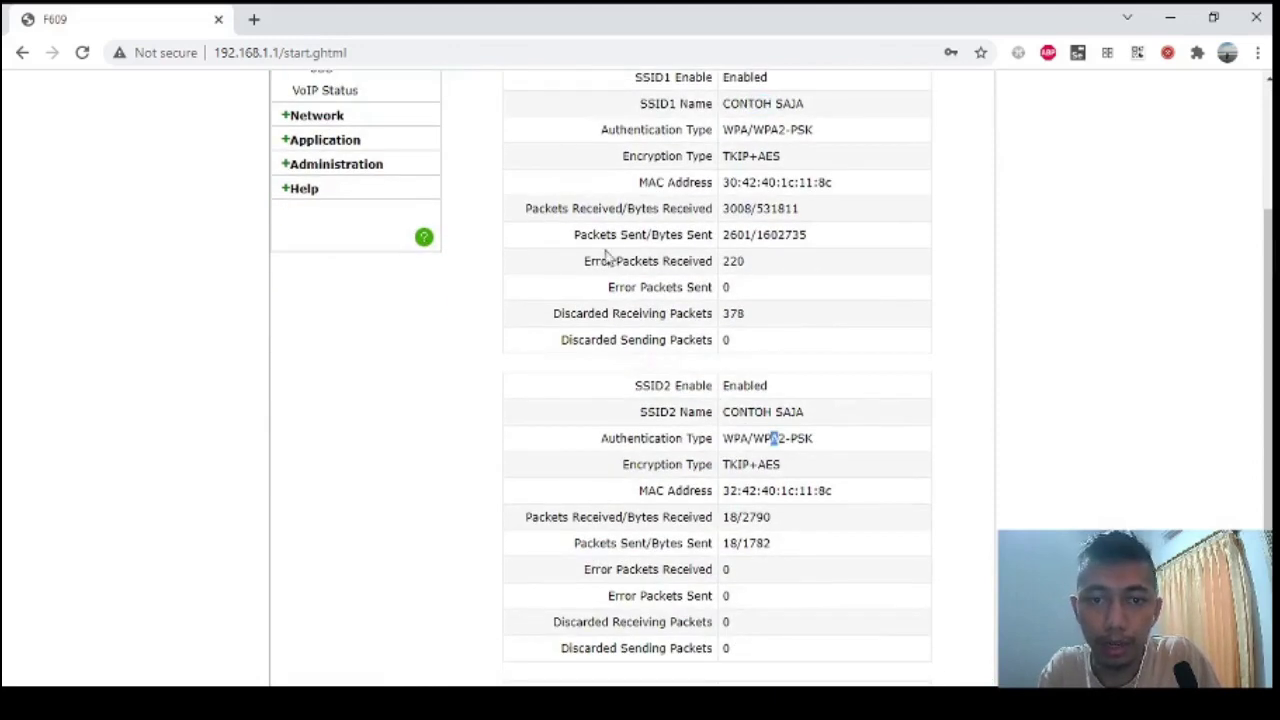
left_click_drag(574, 257, 846, 366)
left_click(737, 313)
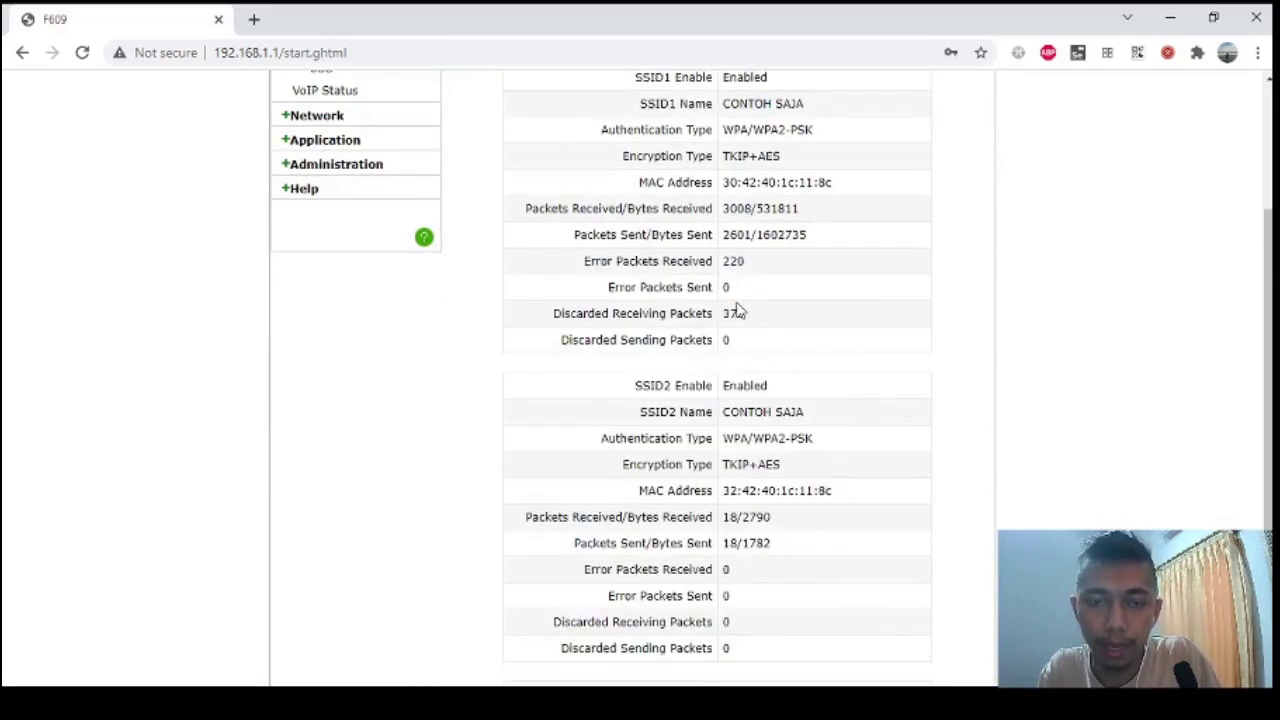
scroll(660, 272, "up", 2)
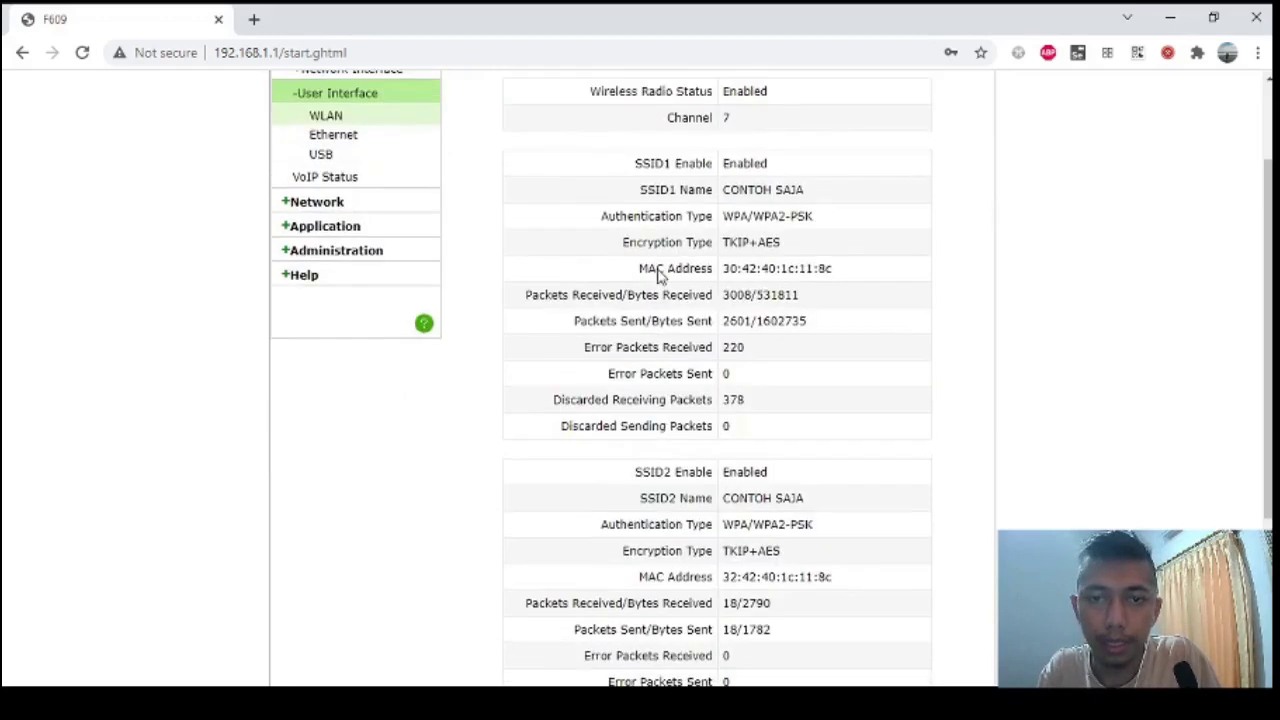
left_click_drag(597, 347, 779, 394)
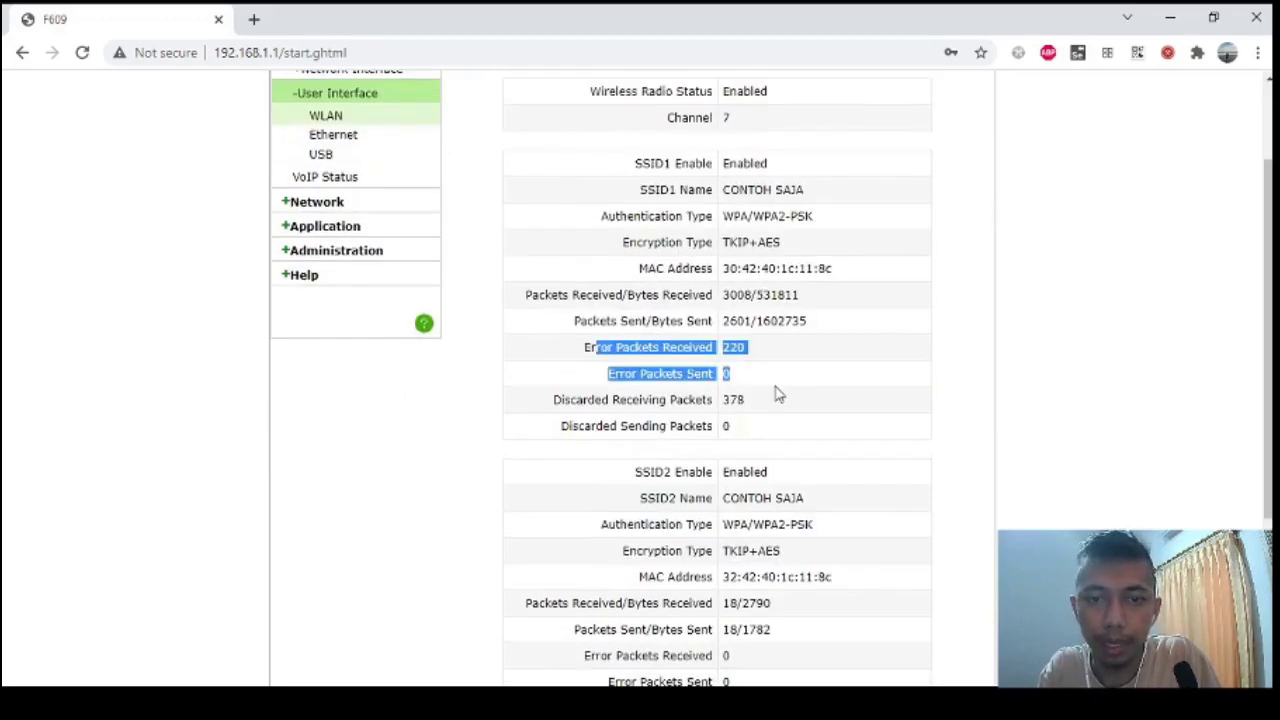
left_click(597, 421)
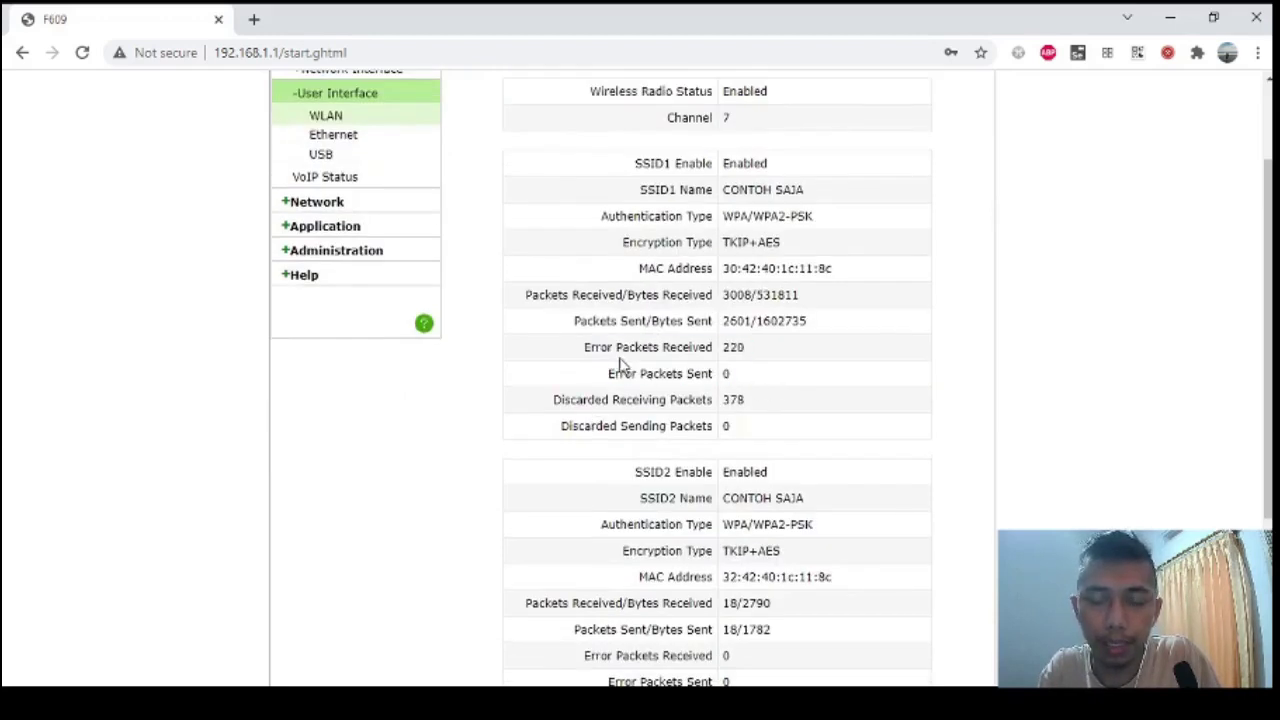
left_click_drag(619, 360, 749, 423)
left_click(749, 423)
scroll(560, 434, "down", 3)
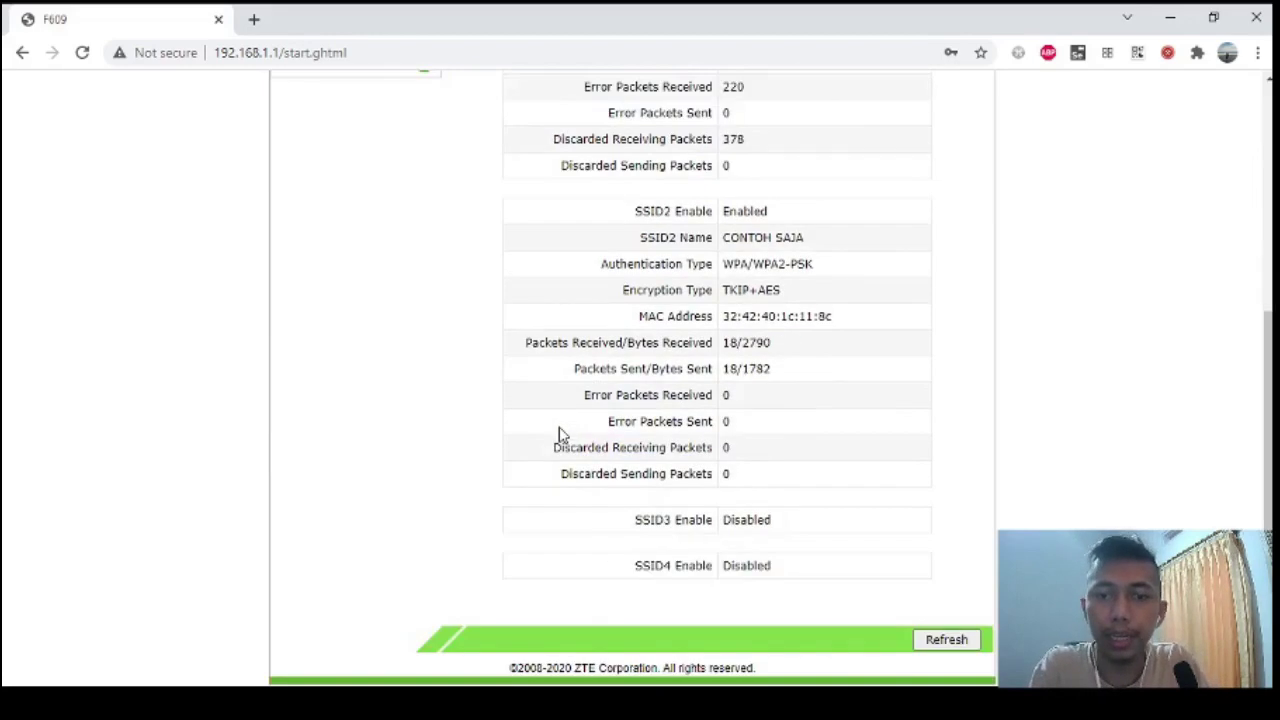
scroll(560, 434, "up", 1)
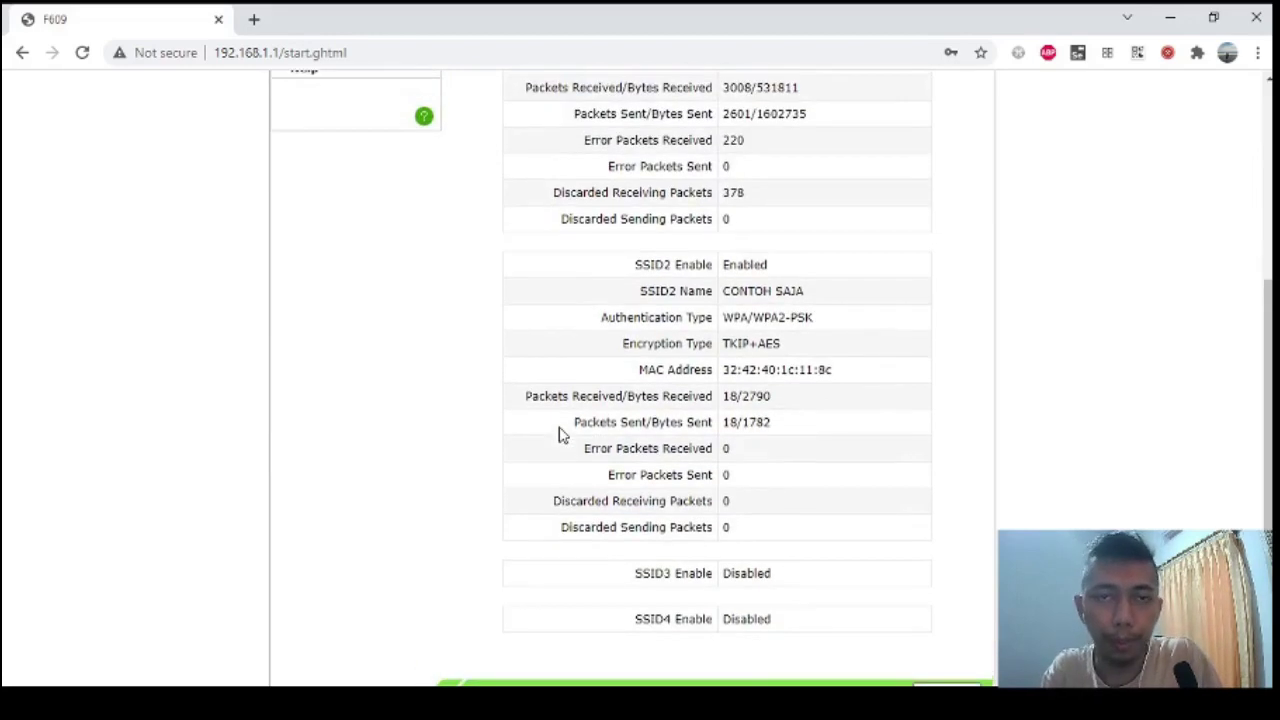
scroll(558, 434, "up", 3)
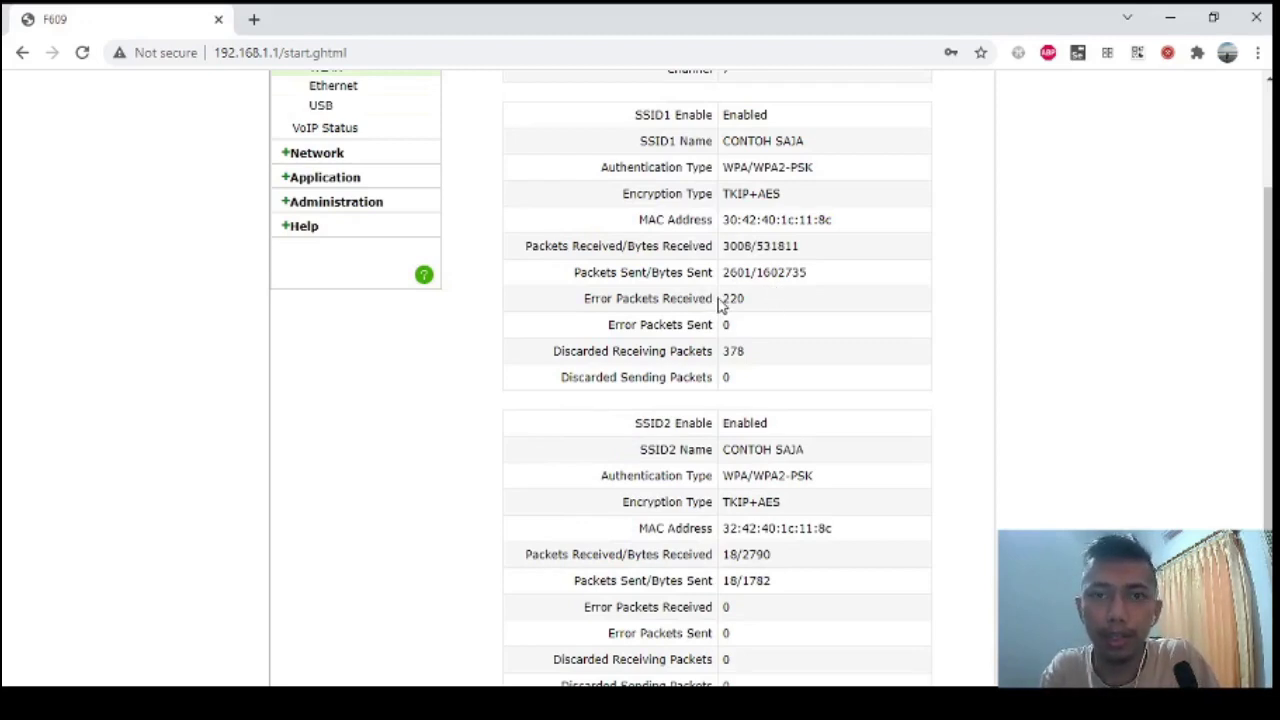
left_click_drag(684, 298, 737, 314)
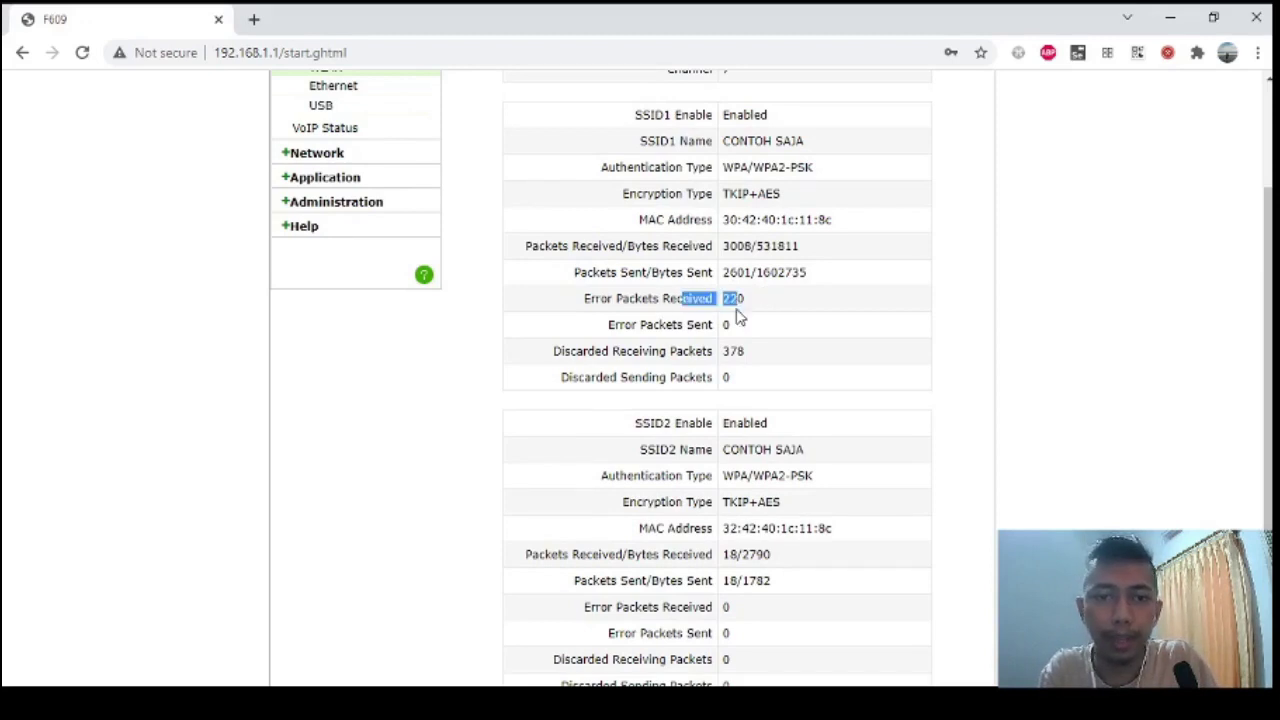
left_click_drag(610, 351, 710, 351)
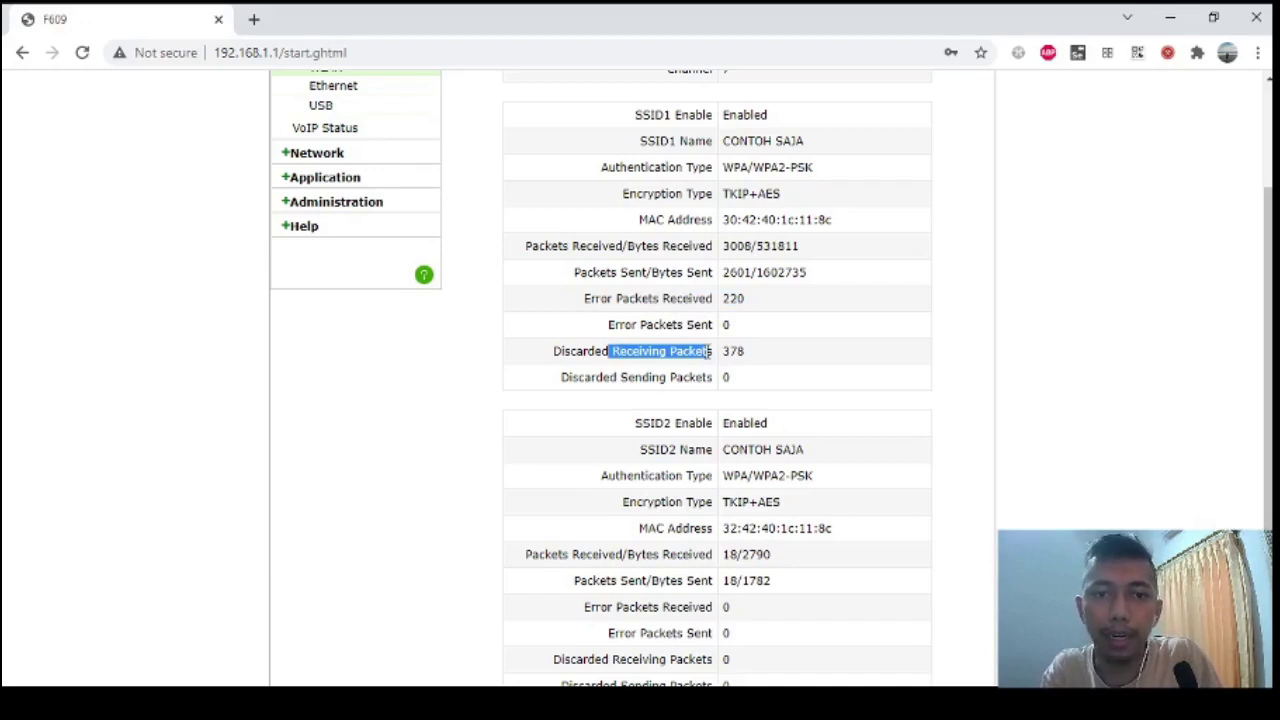
scroll(771, 323, "up", 2)
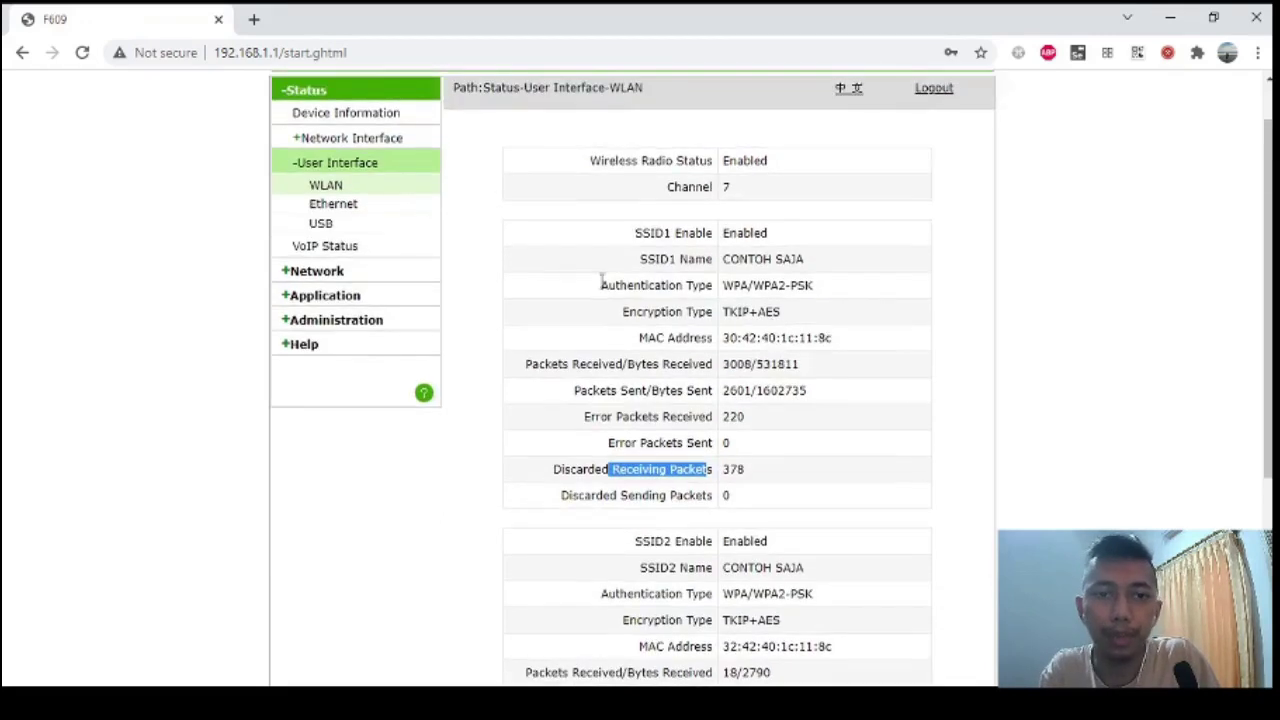
Change the WLAN Basic Band Width from 20MHz to Auto and submit the setting.
left_click(333, 270)
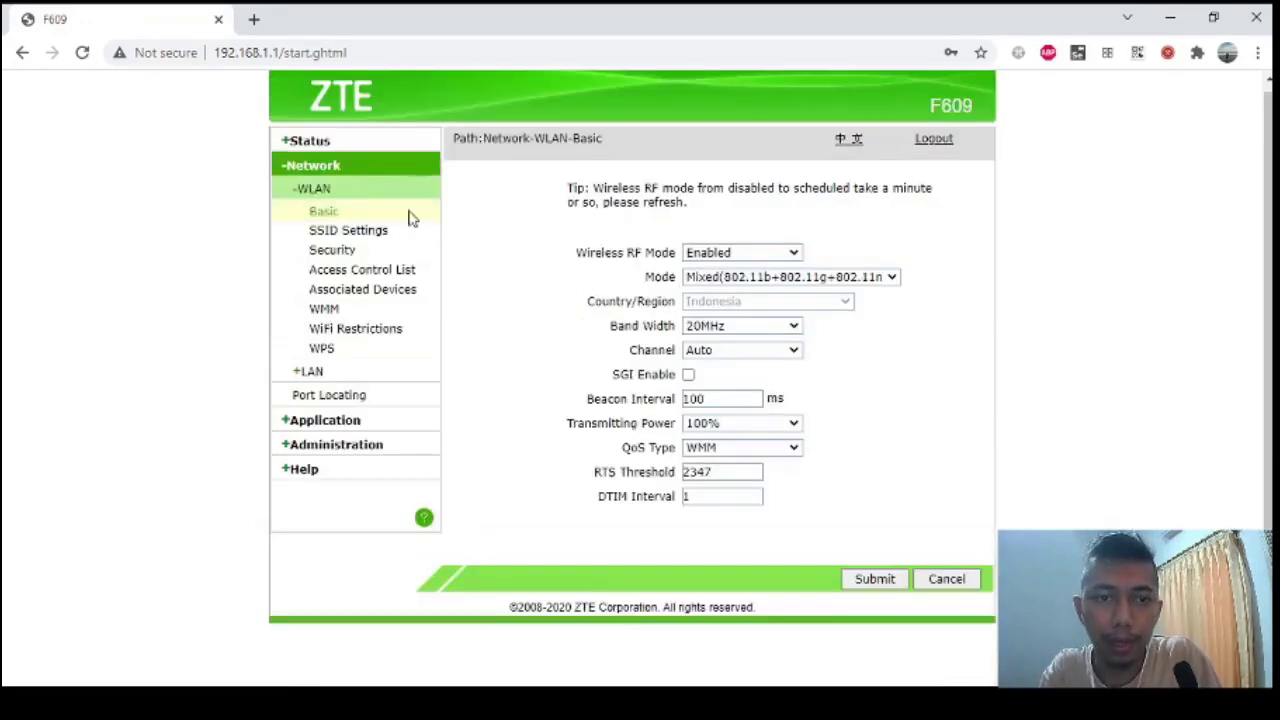
left_click(735, 355)
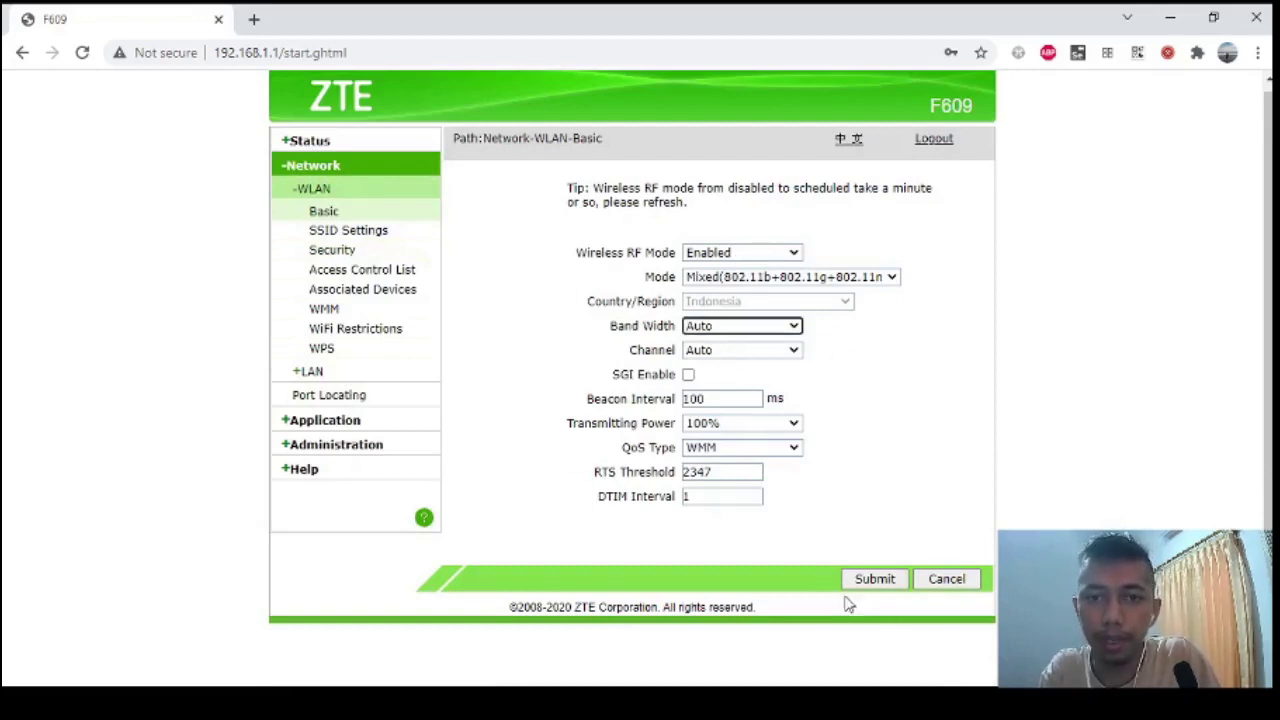
left_click(980, 428)
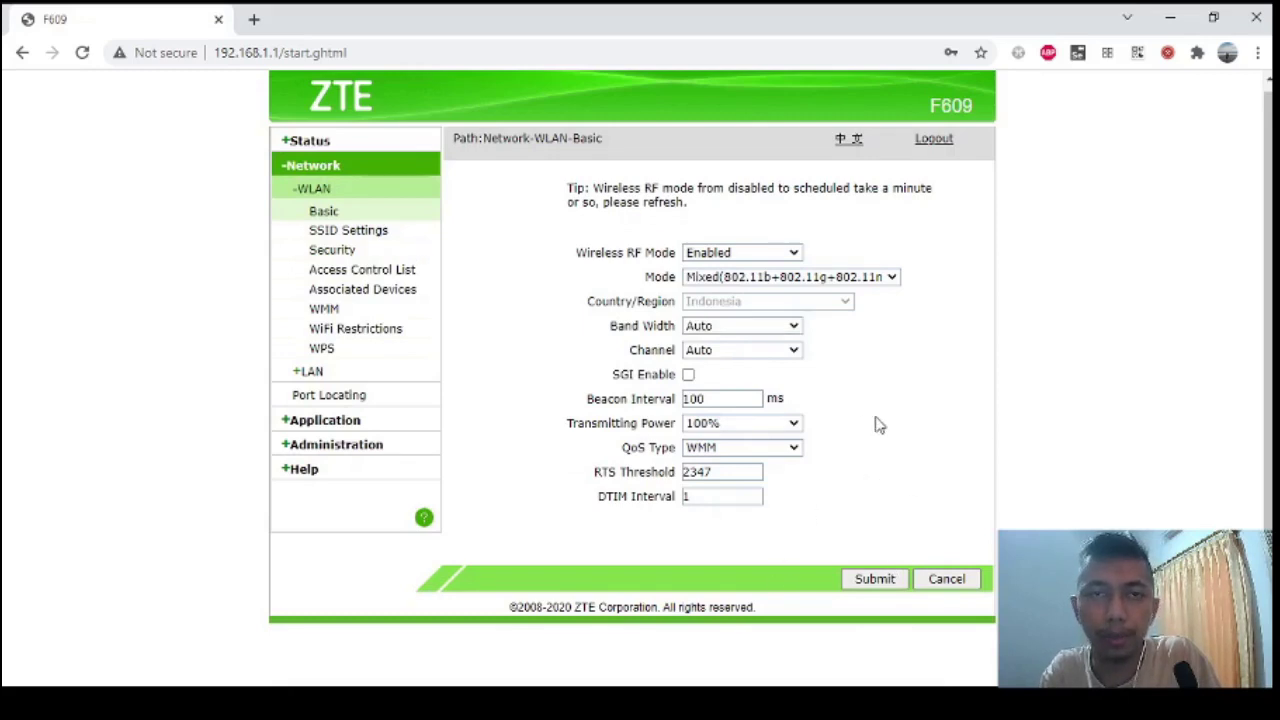
left_click(873, 580)
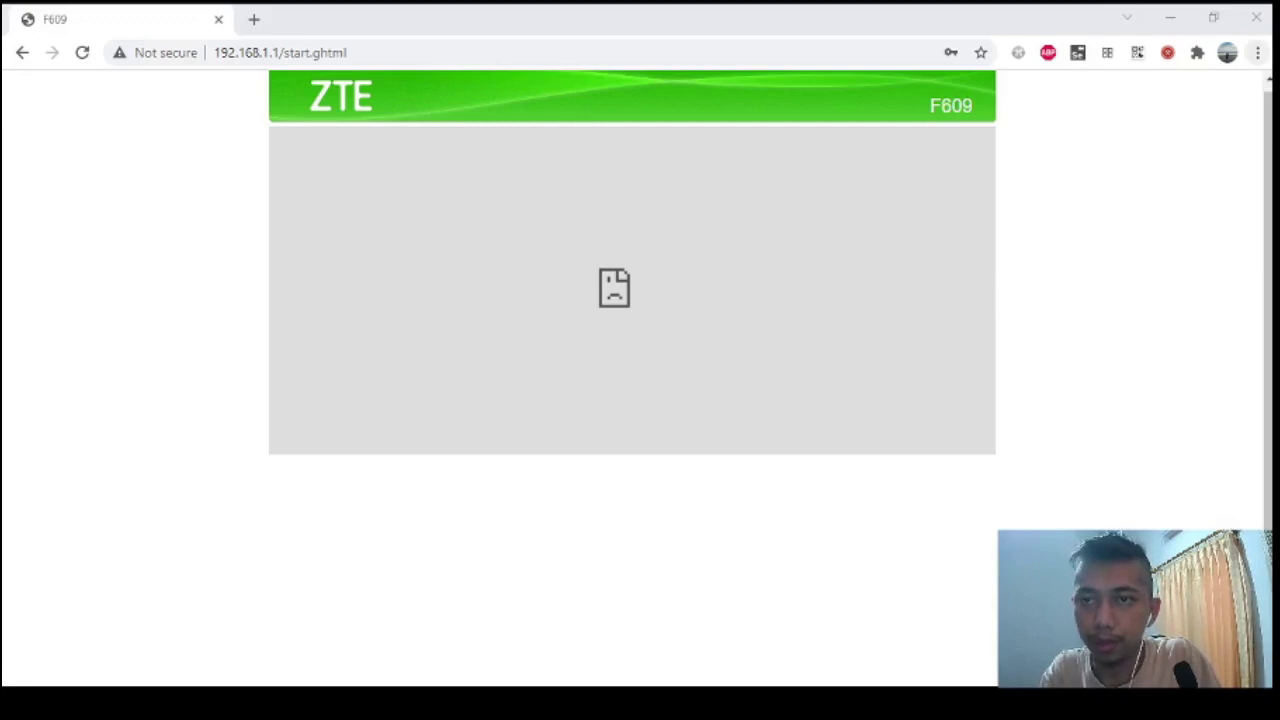
Dismiss the session-timeout alert and log back in with the router username and password.
left_click(643, 423)
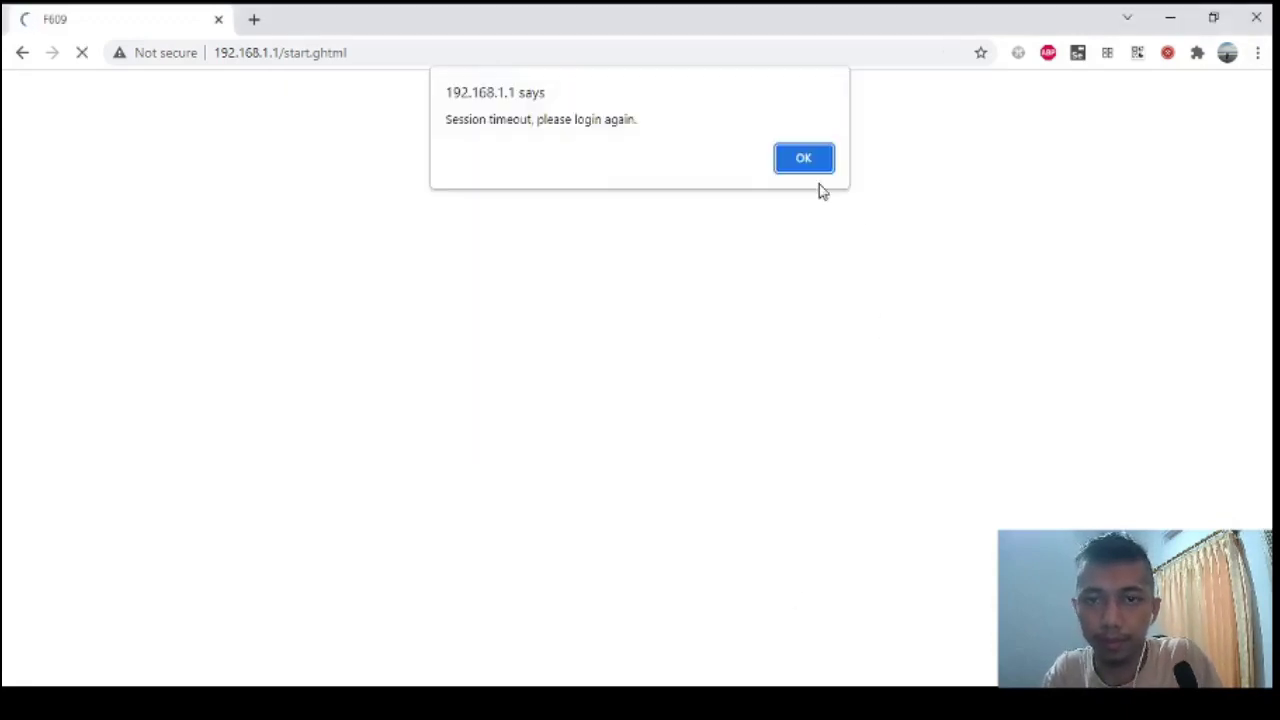
left_click(805, 162)
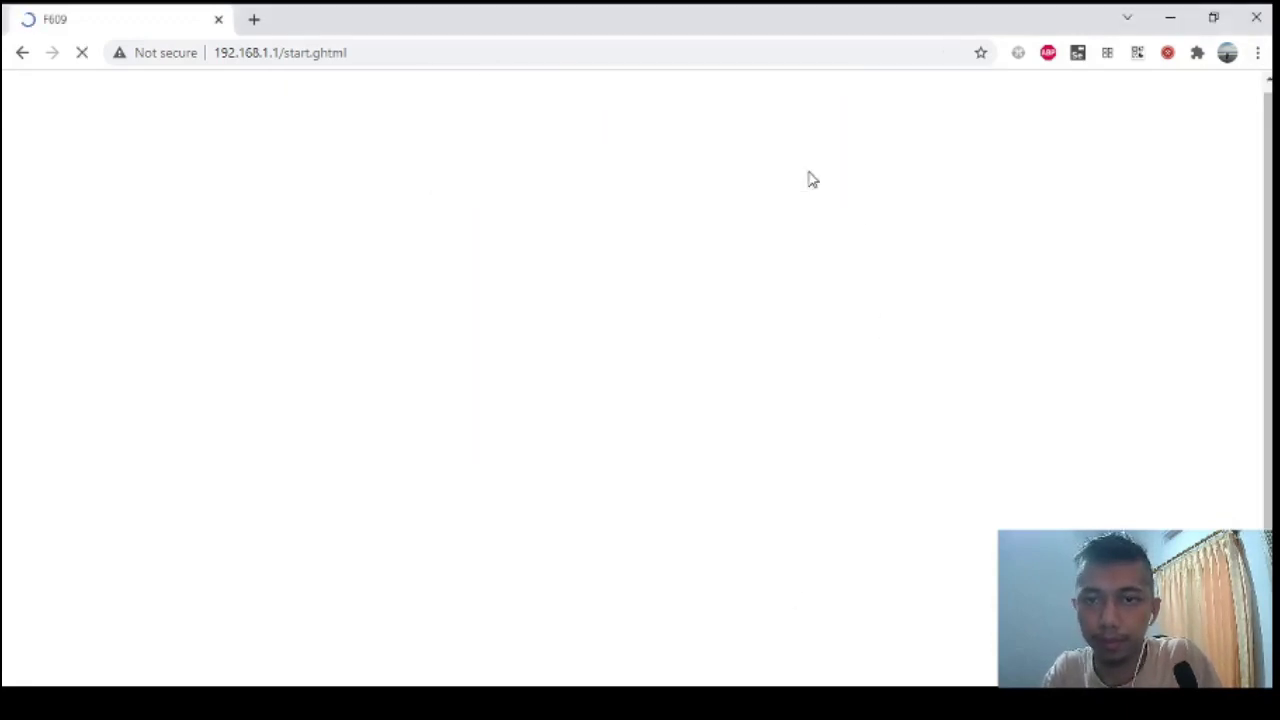
key("alt+Tab")
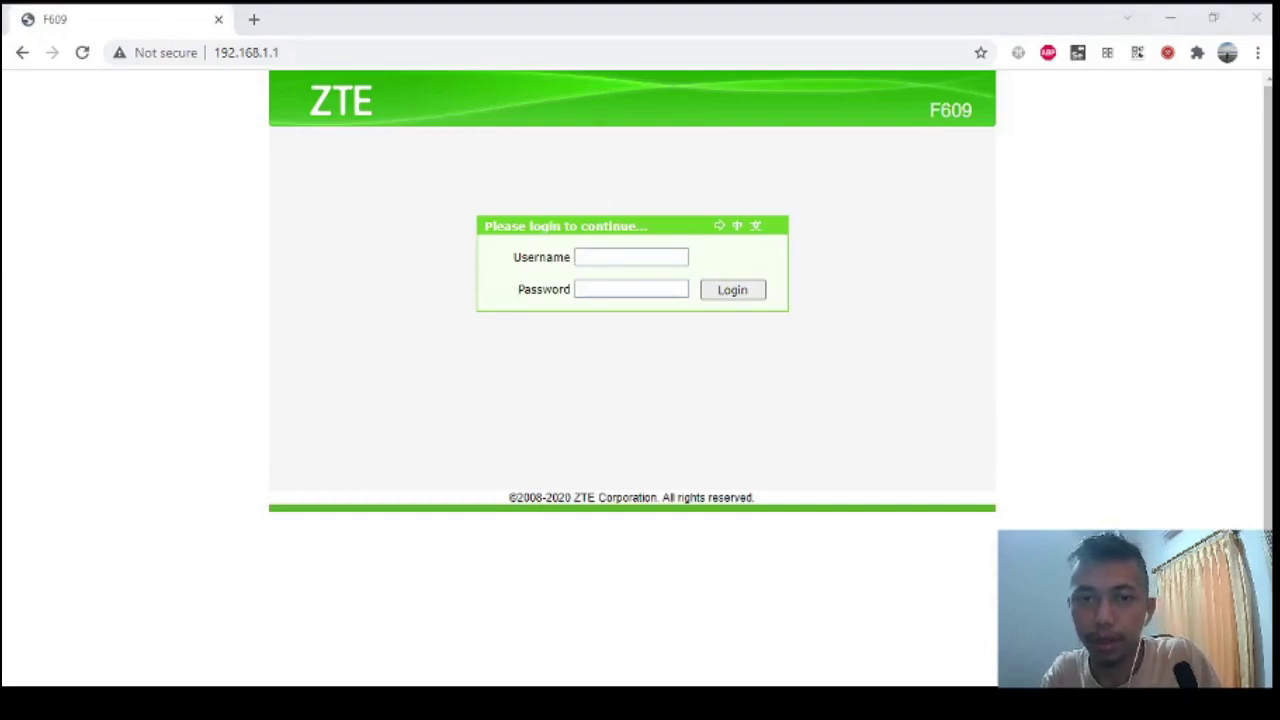
left_click(620, 274)
left_click(619, 262)
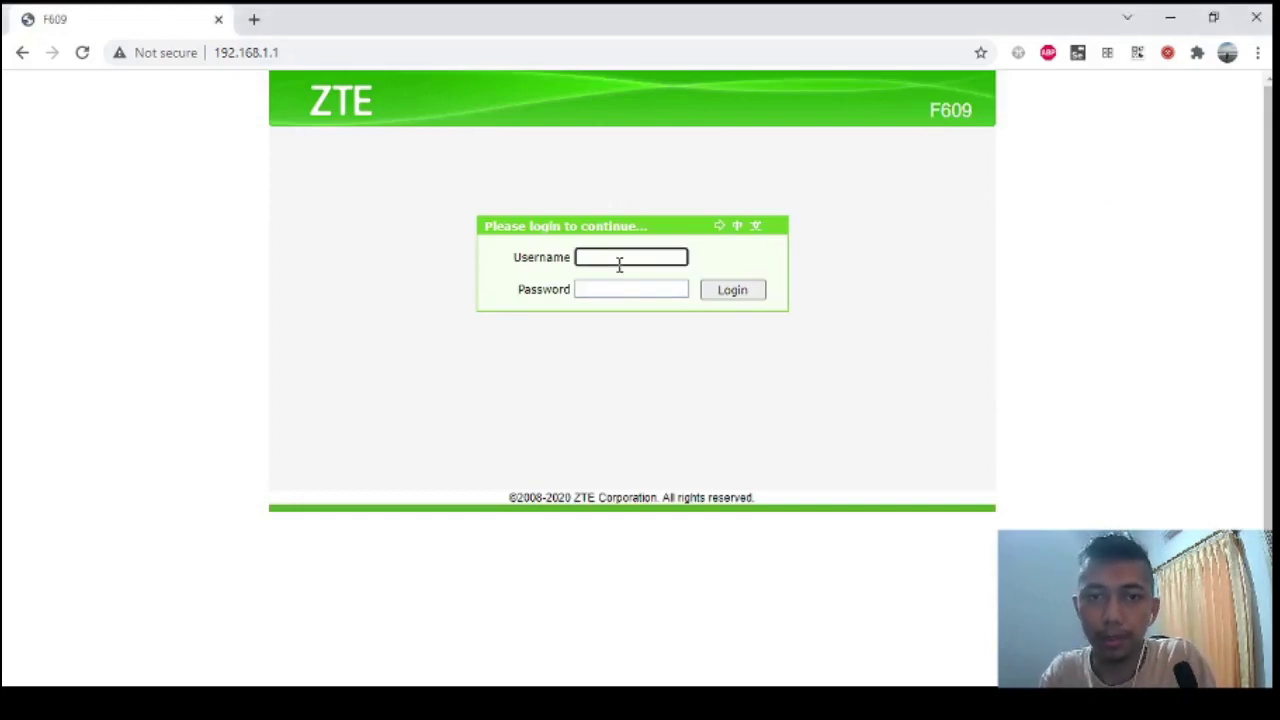
type("user")
key("Tab")
type("********")
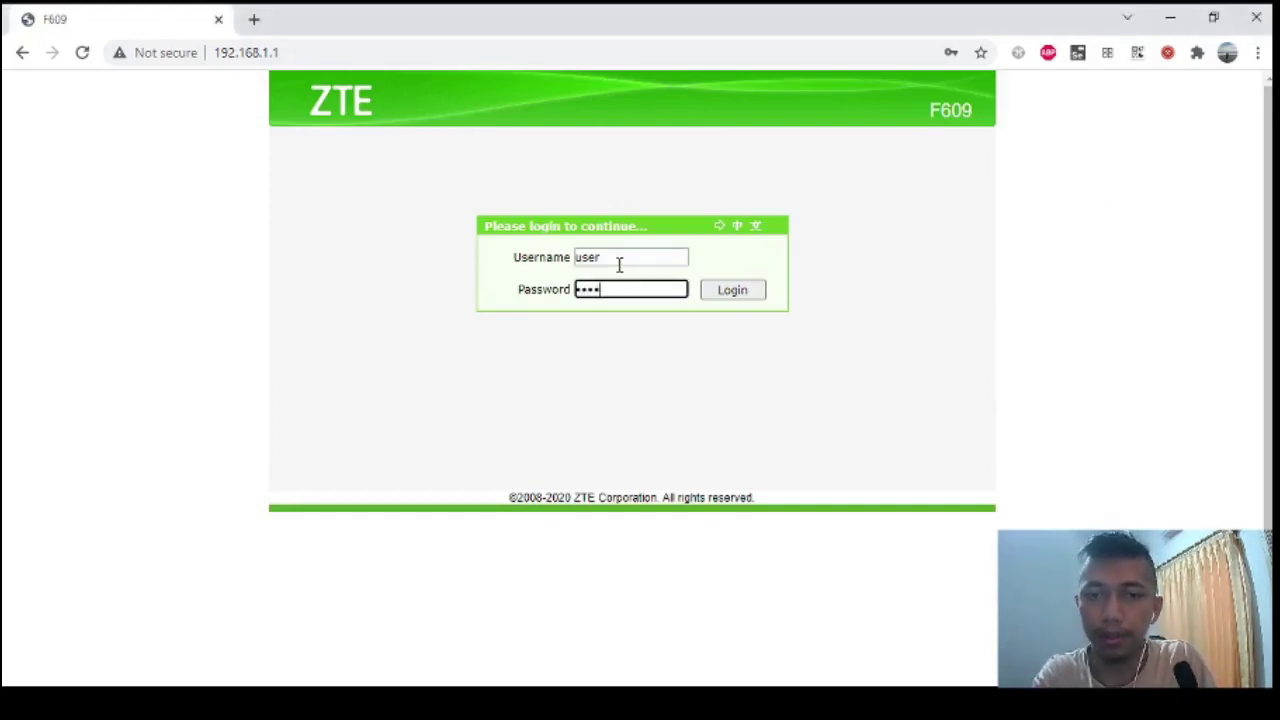
key("Return")
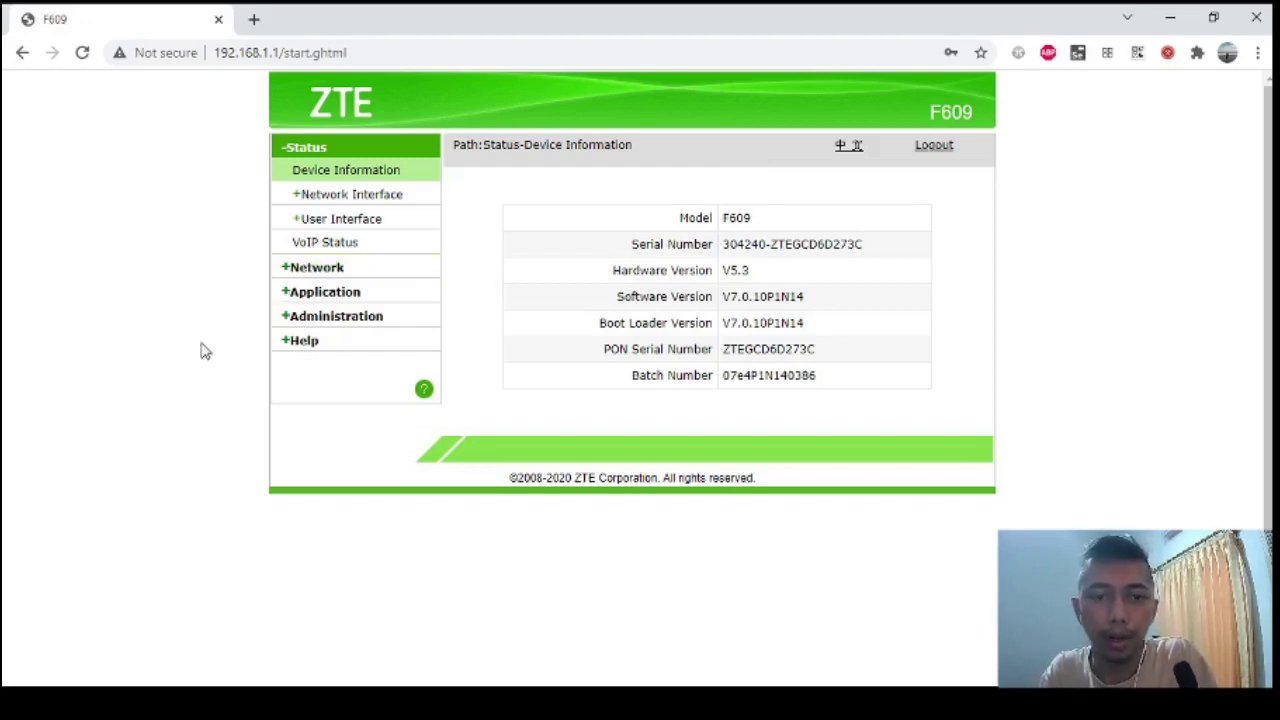
Return to the browser and switch to the new blank tab.
key("alt+Tab")
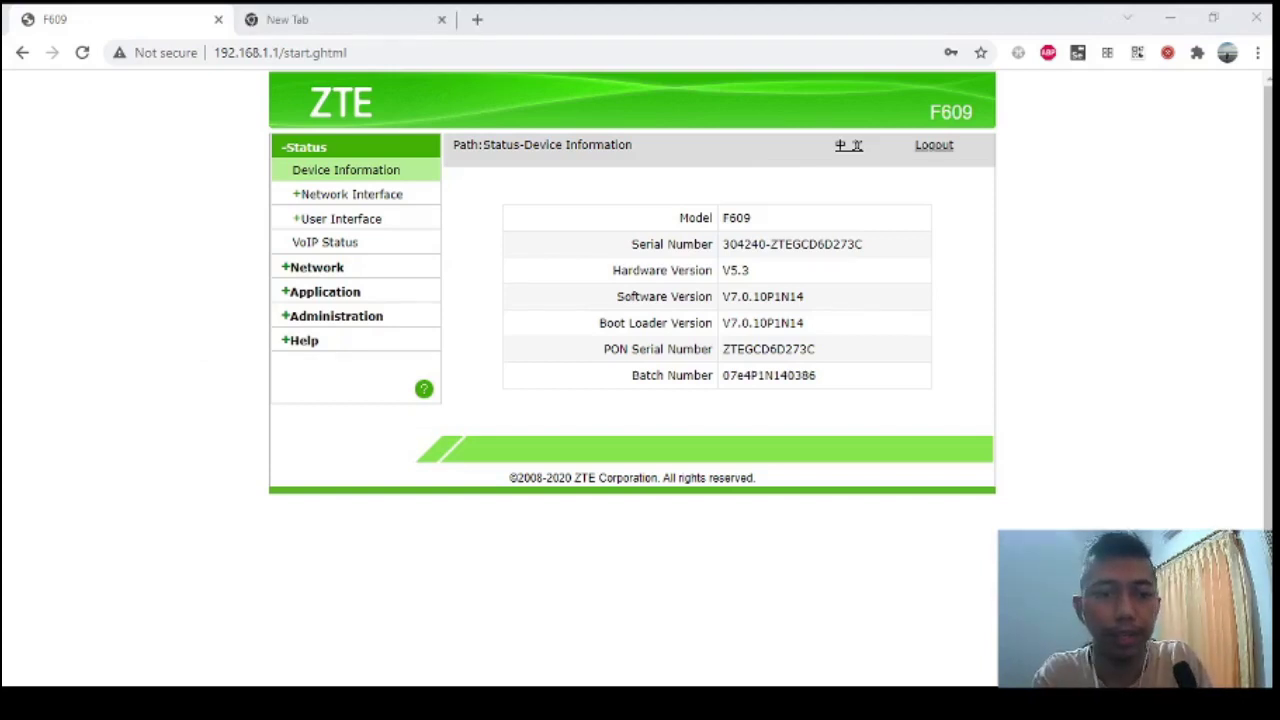
key("alt+Tab")
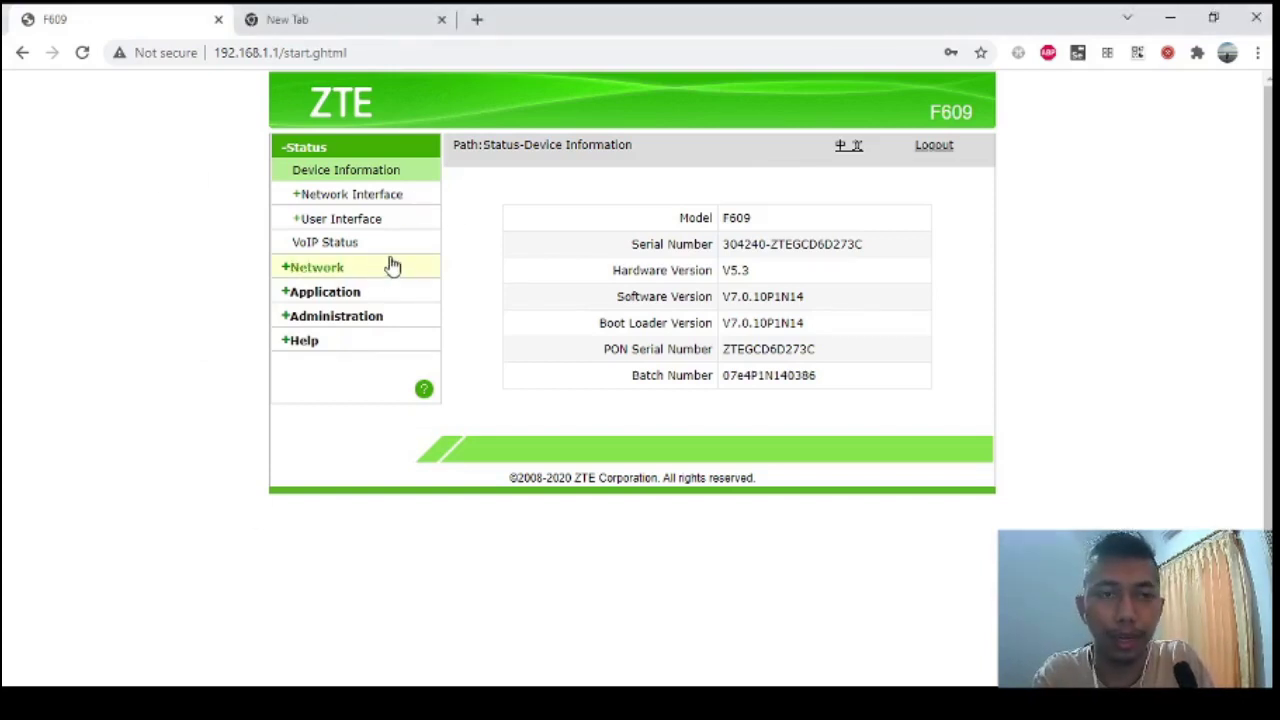
left_click(333, 12)
Load the Thomas Cup final YouTube video and set its quality to 1080p.
key("Return")
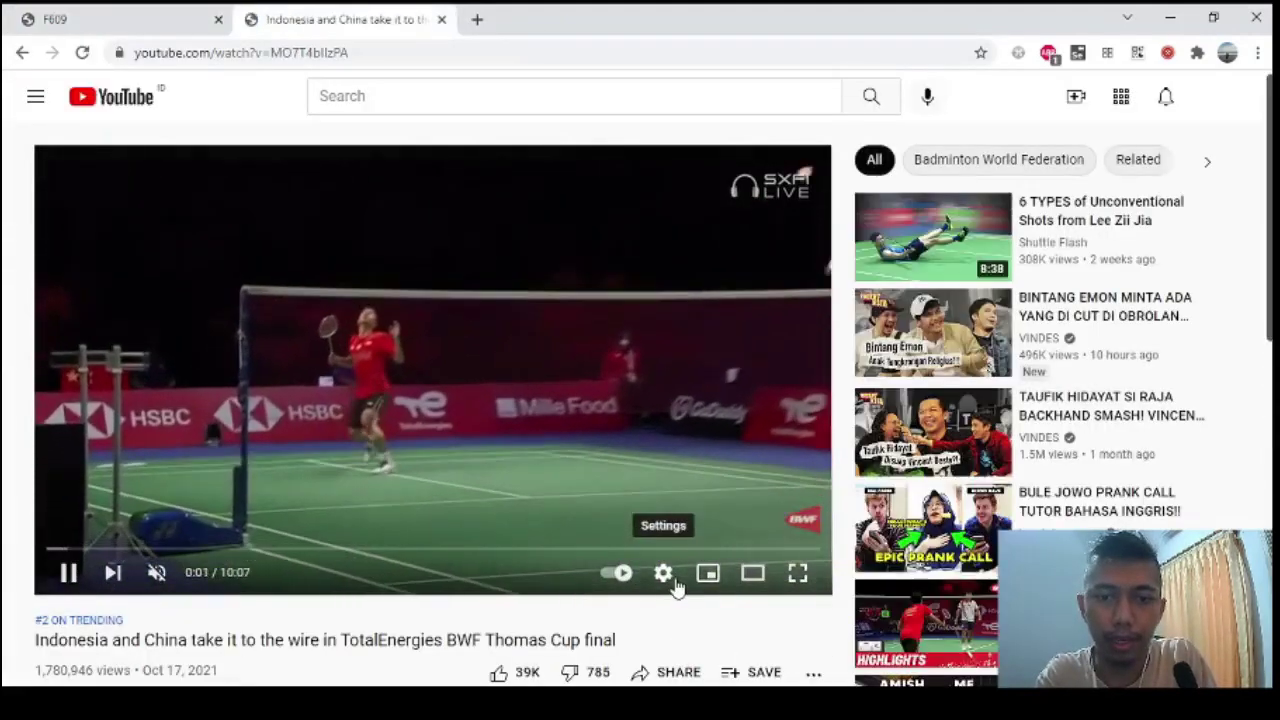
left_click(663, 572)
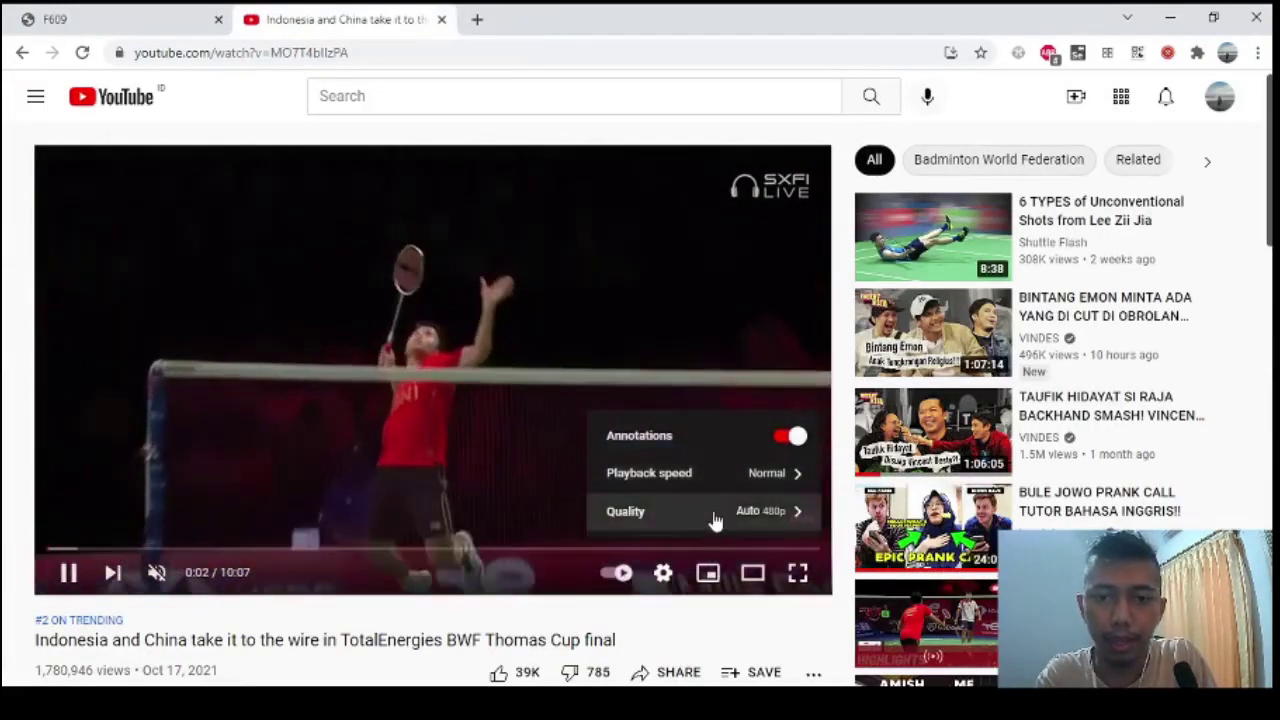
left_click(712, 515)
left_click(715, 296)
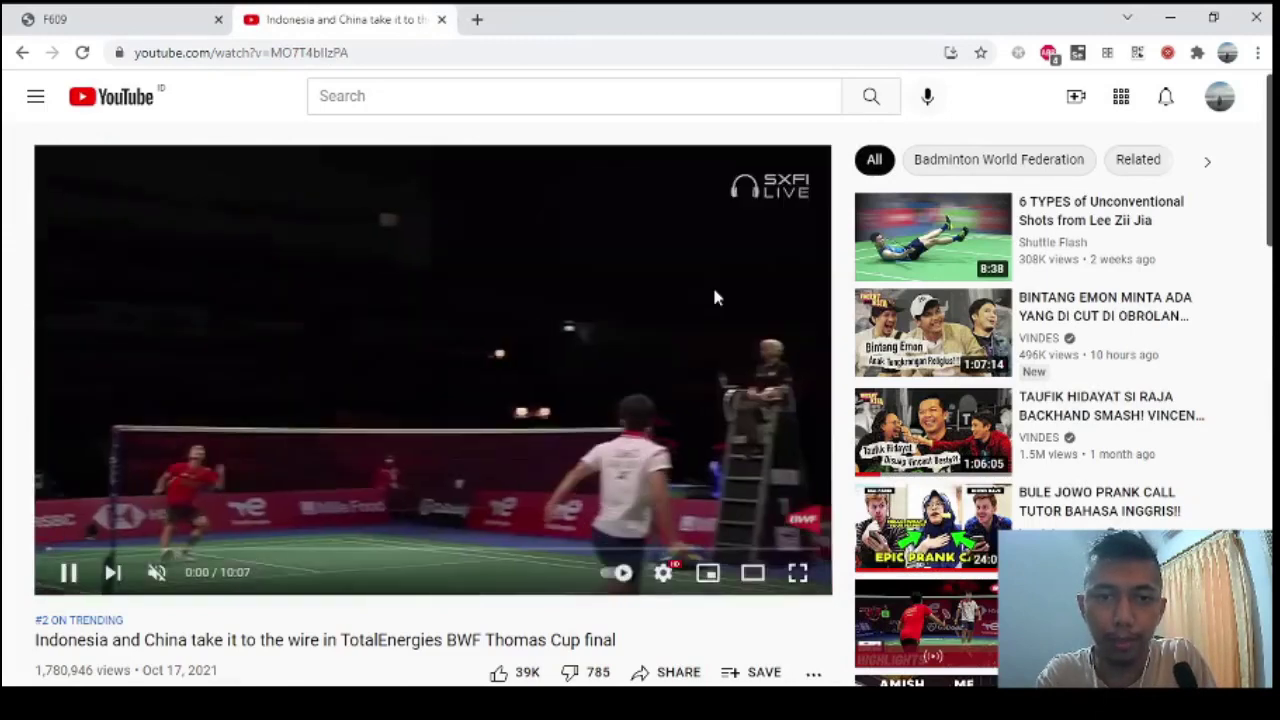
Show the Stats for nerds overlay on the player, then pause the video.
right_click(190, 450)
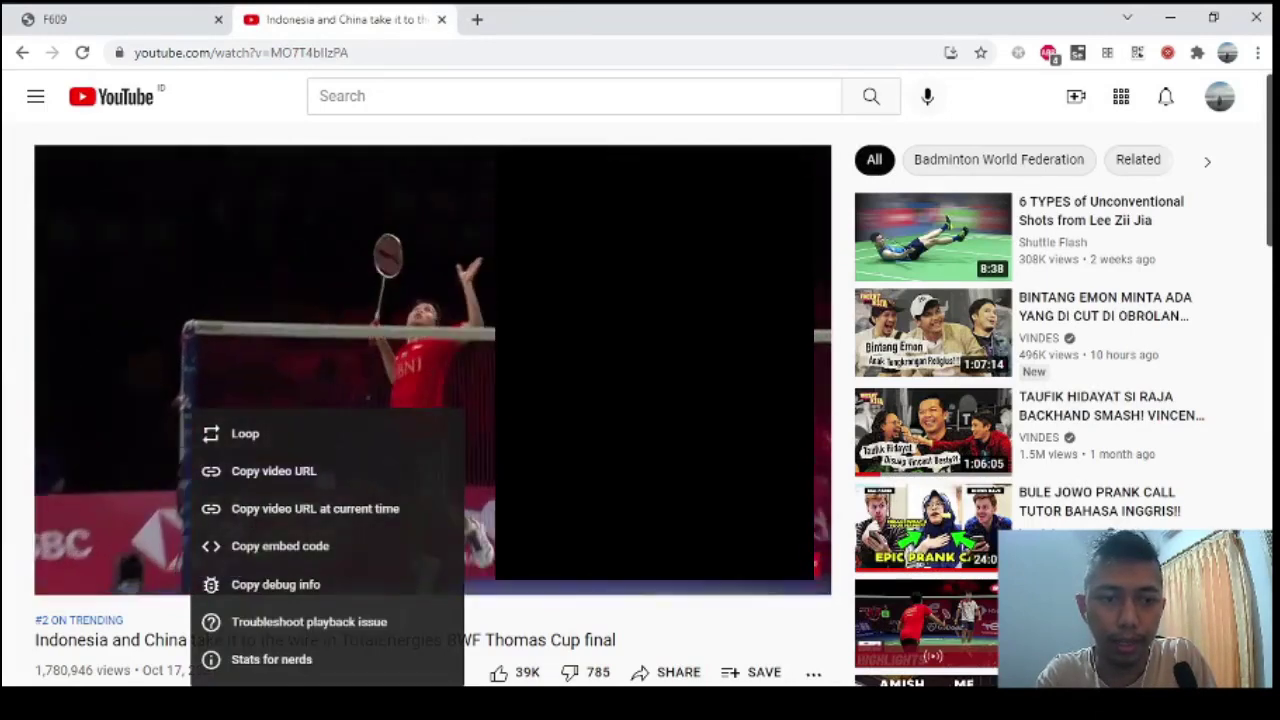
left_click(306, 660)
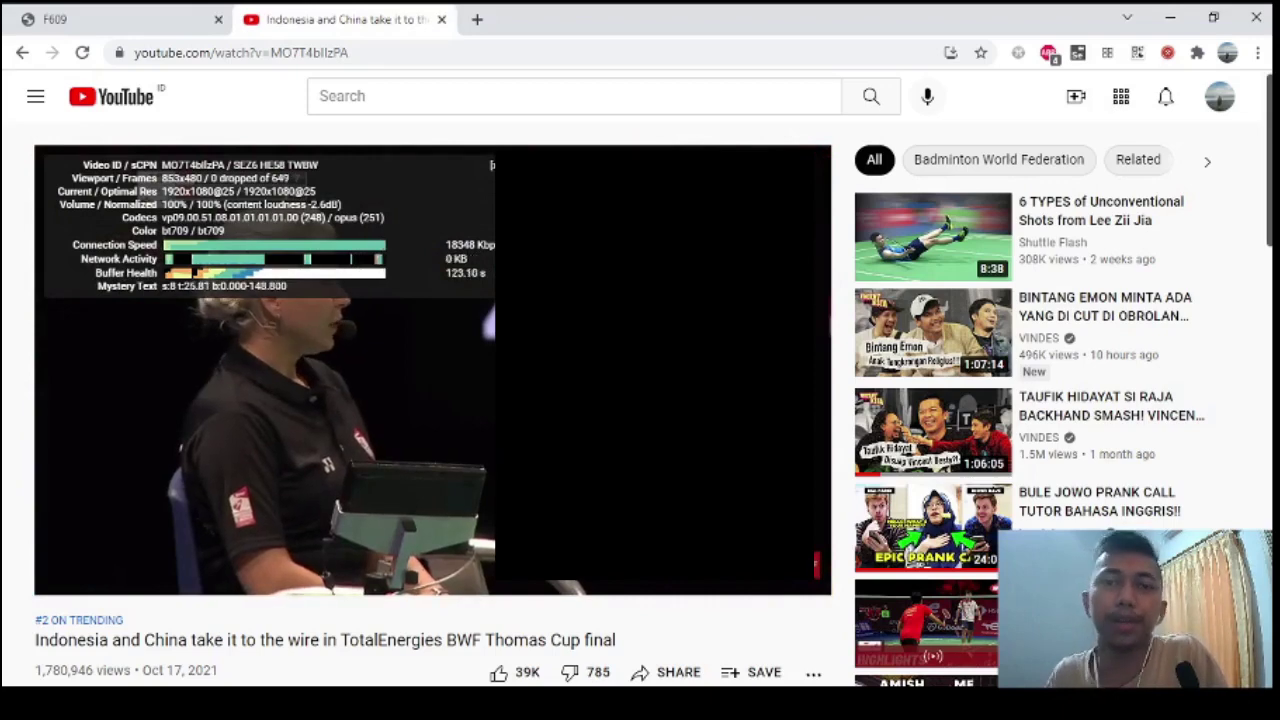
key("space")
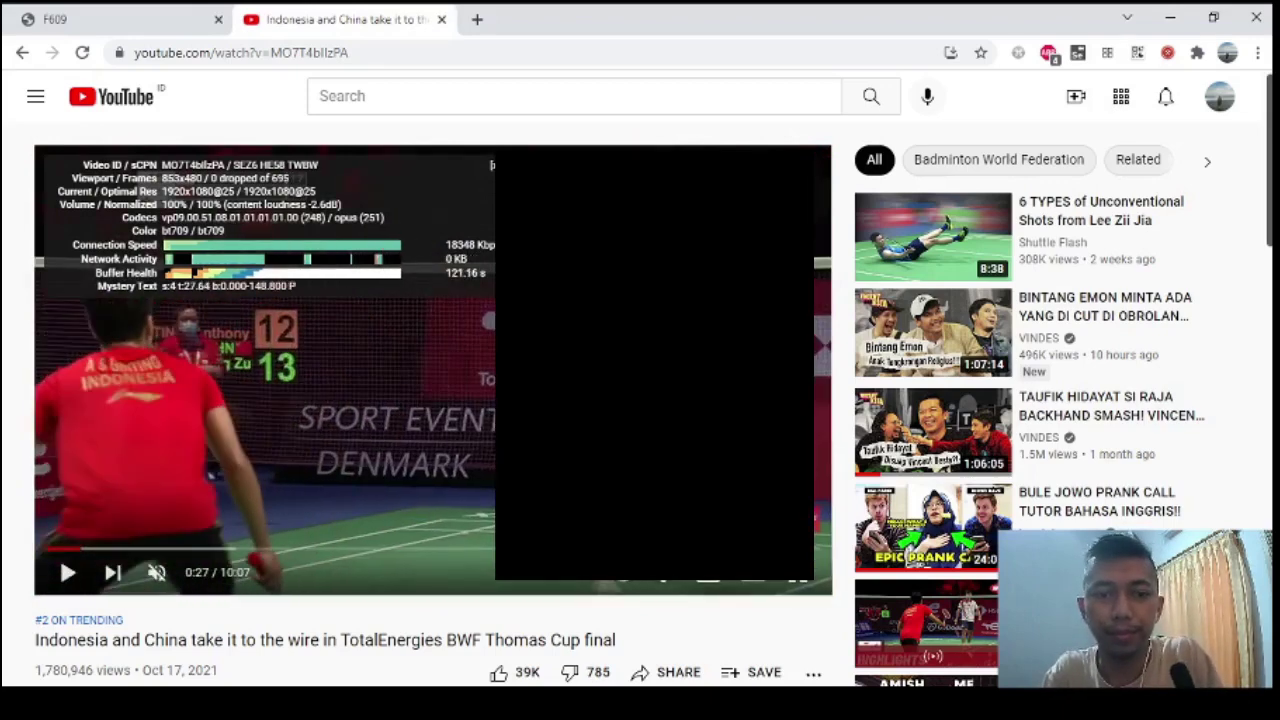